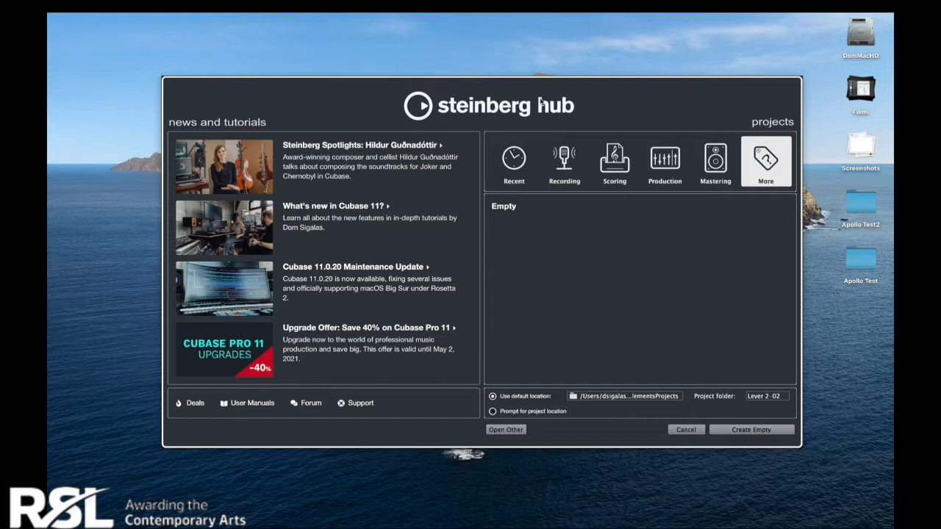
# Step: Browse the Recording, Scoring, Production and Mastering project template categories
pyautogui.click(563, 161)
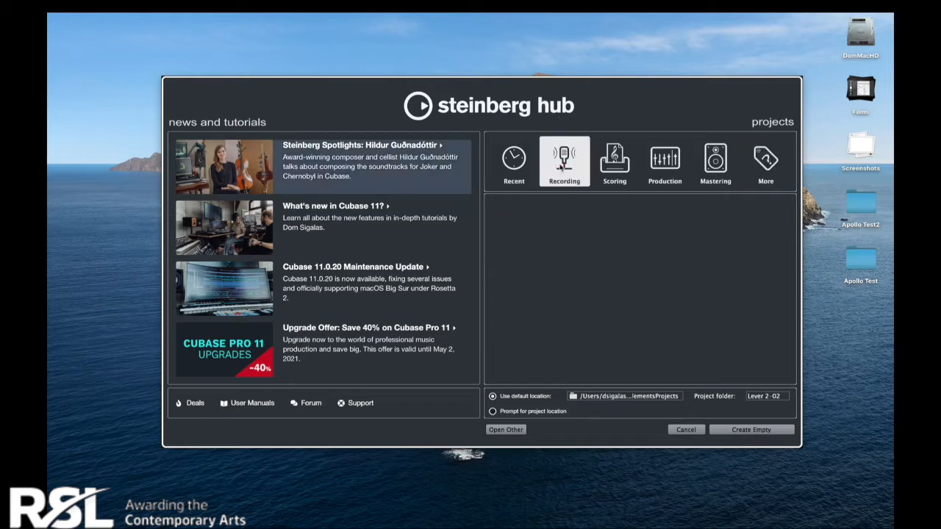
pyautogui.click(613, 161)
pyautogui.click(671, 172)
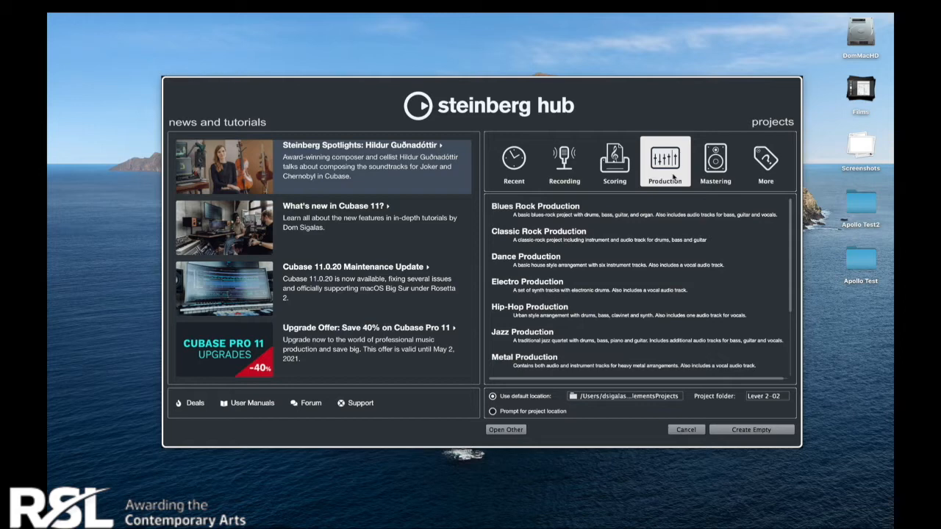
pyautogui.click(566, 171)
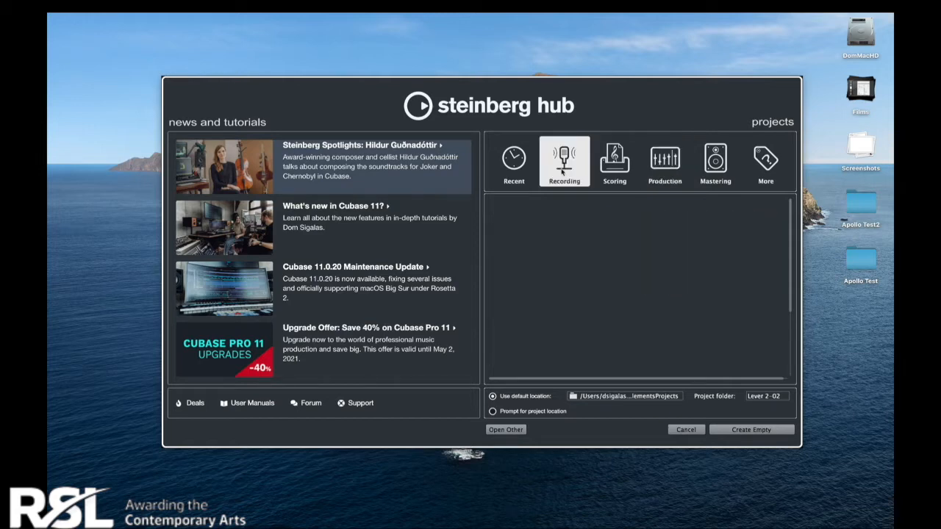
pyautogui.click(608, 169)
pyautogui.click(663, 163)
pyautogui.click(698, 170)
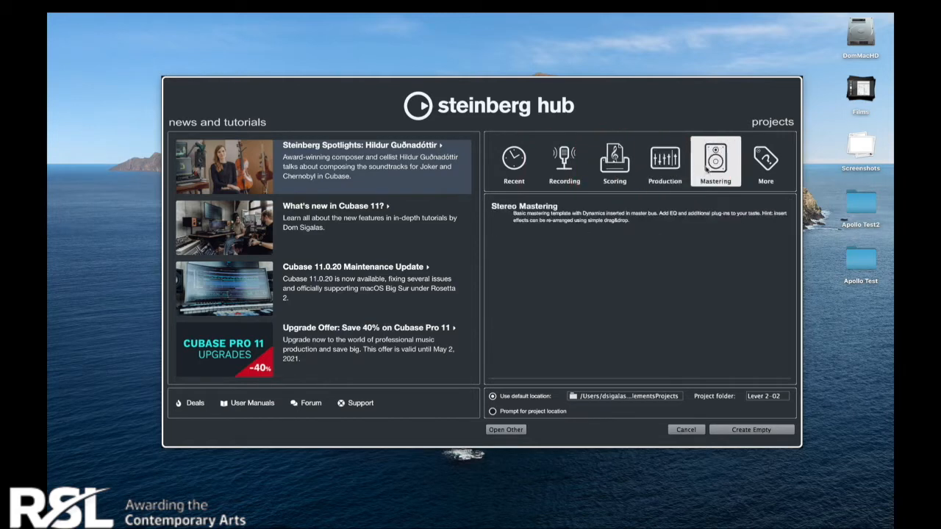
# Step: Create a new project from the Empty template in the default location
pyautogui.click(767, 166)
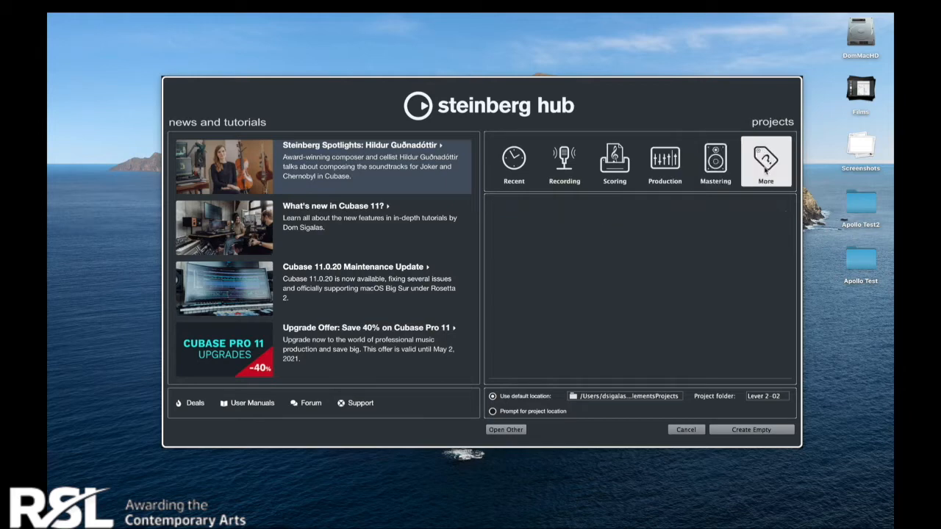
pyautogui.click(552, 207)
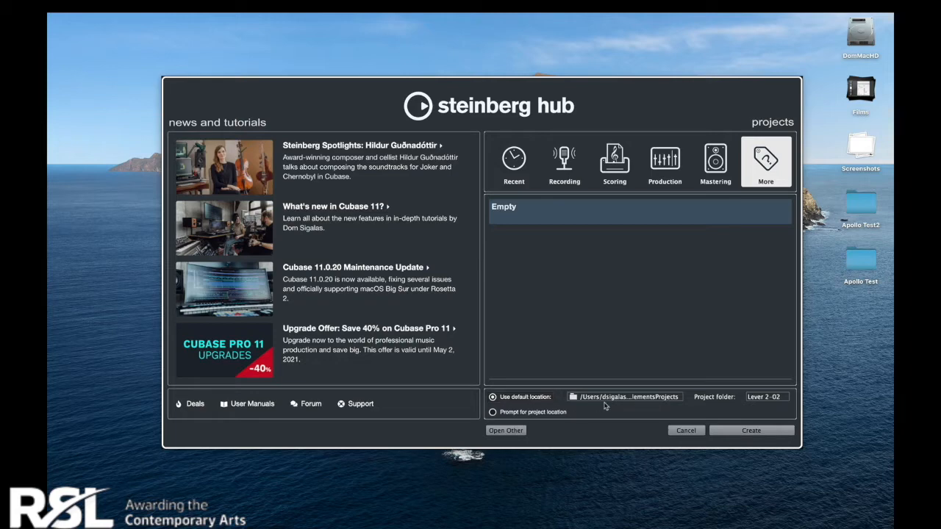
pyautogui.click(757, 399)
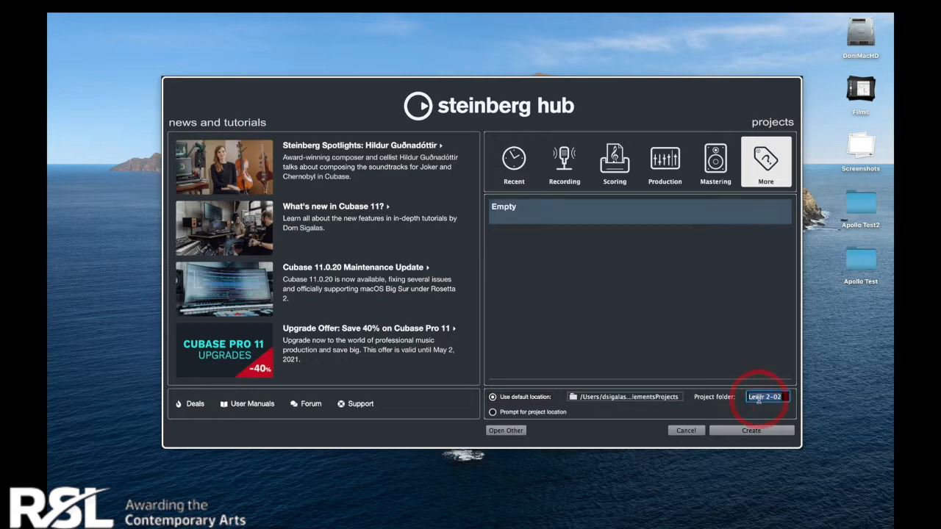
pyautogui.click(751, 430)
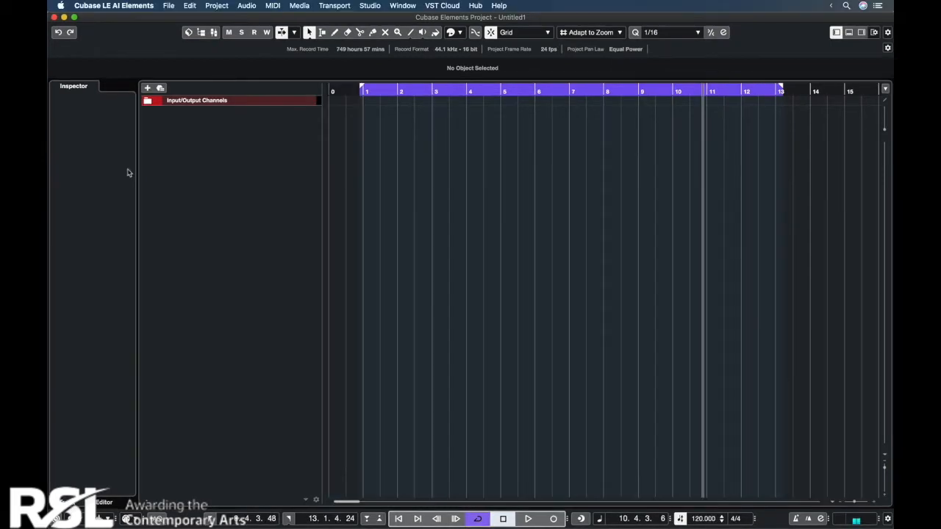
# Step: Turn on the metronome click and play briefly from bar 1 to hear it
pyautogui.click(794, 518)
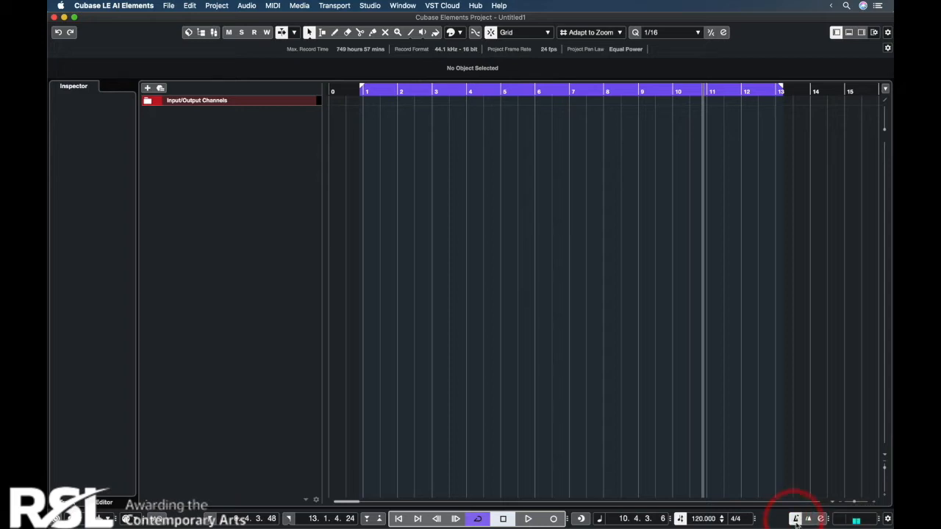
pyautogui.click(360, 92)
pyautogui.click(528, 519)
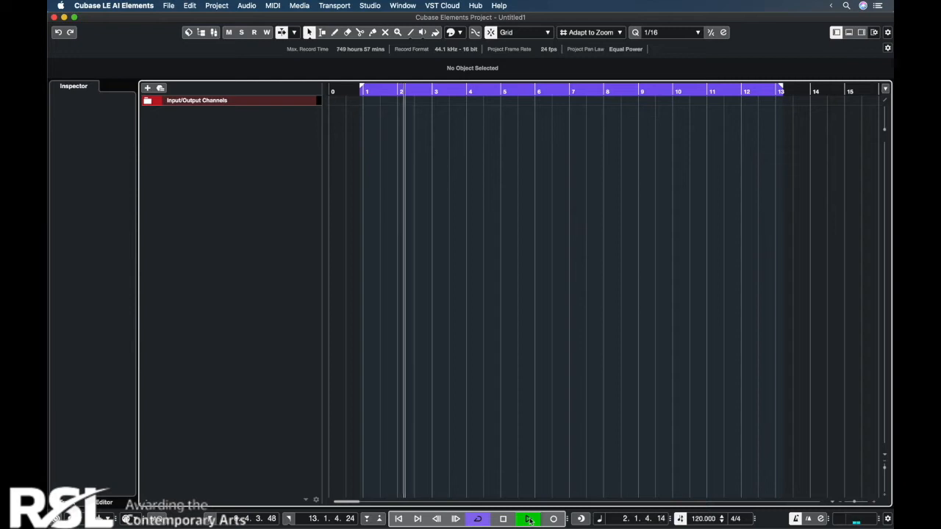
pyautogui.click(529, 519)
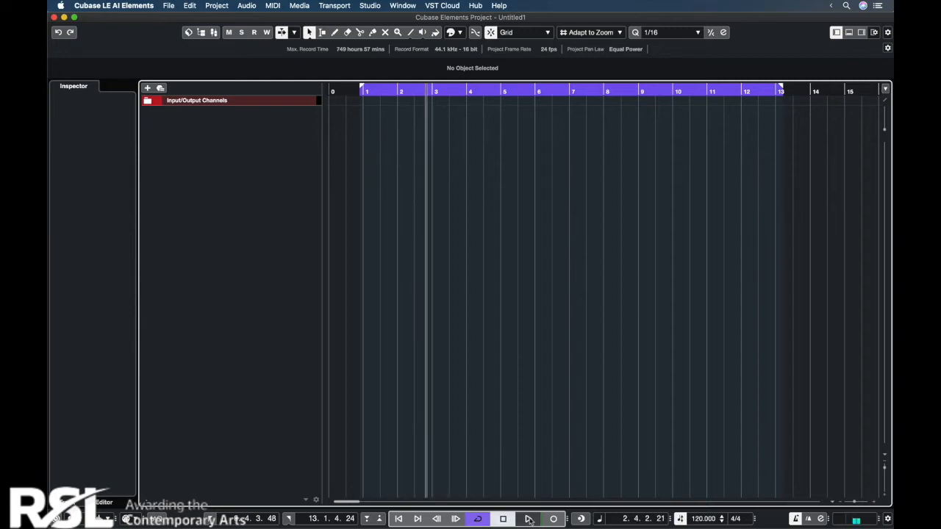
# Step: Set the project tempo to 95 BPM
pyautogui.doubleClick(698, 518)
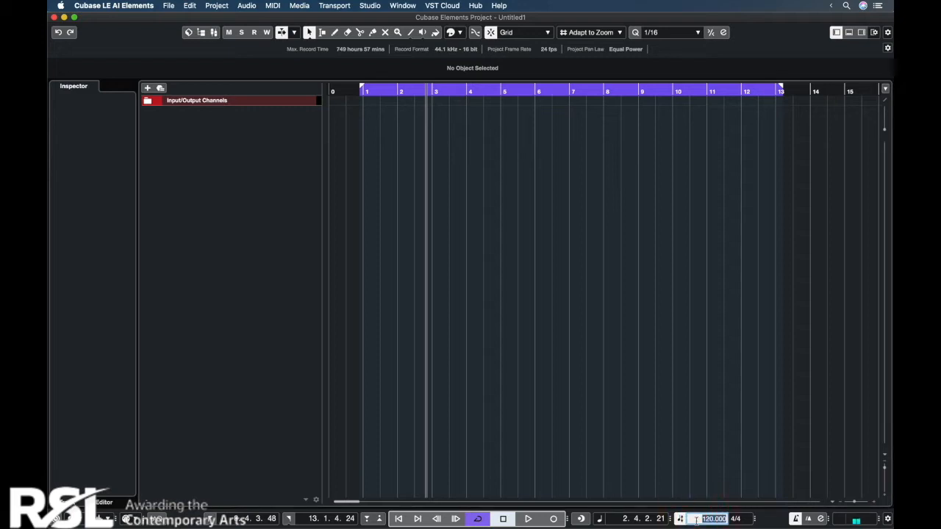
pyautogui.write('95')
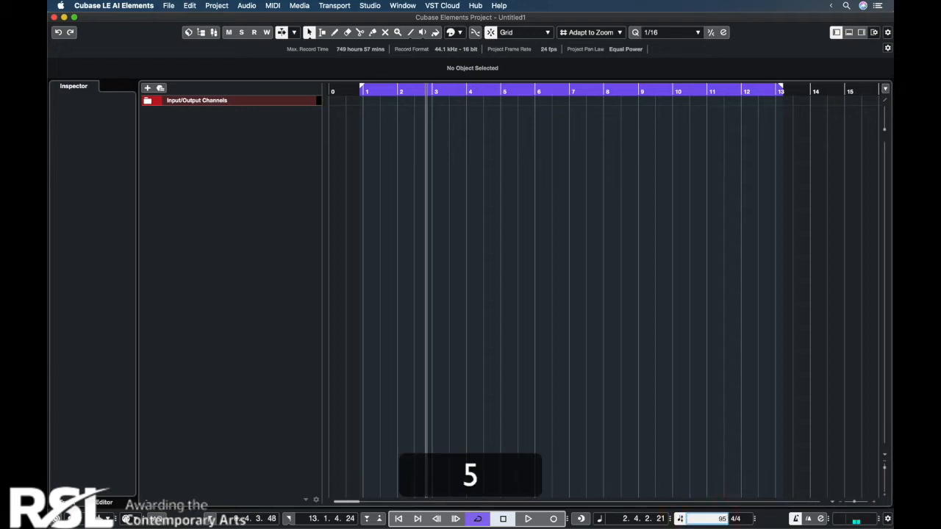
pyautogui.press('Return')
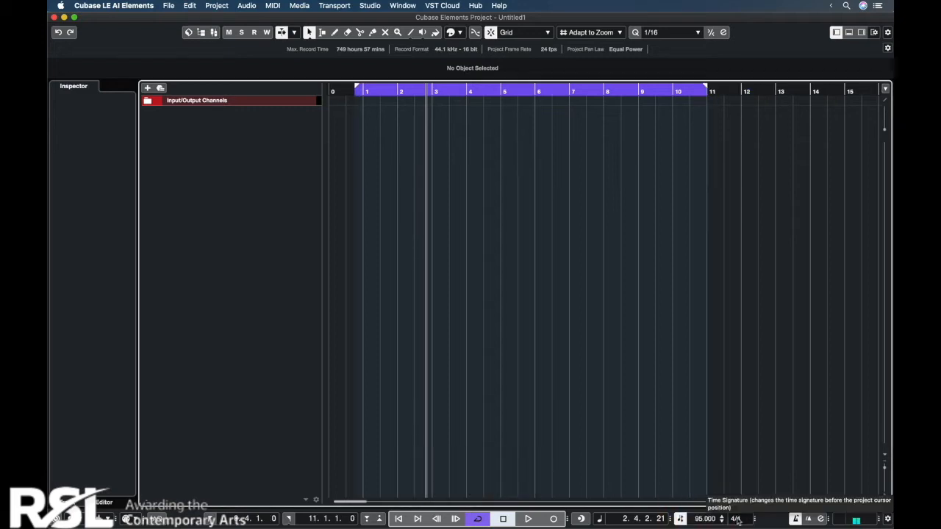
# Step: Try a 7/8 time signature and return the project to 4/4
pyautogui.doubleClick(736, 519)
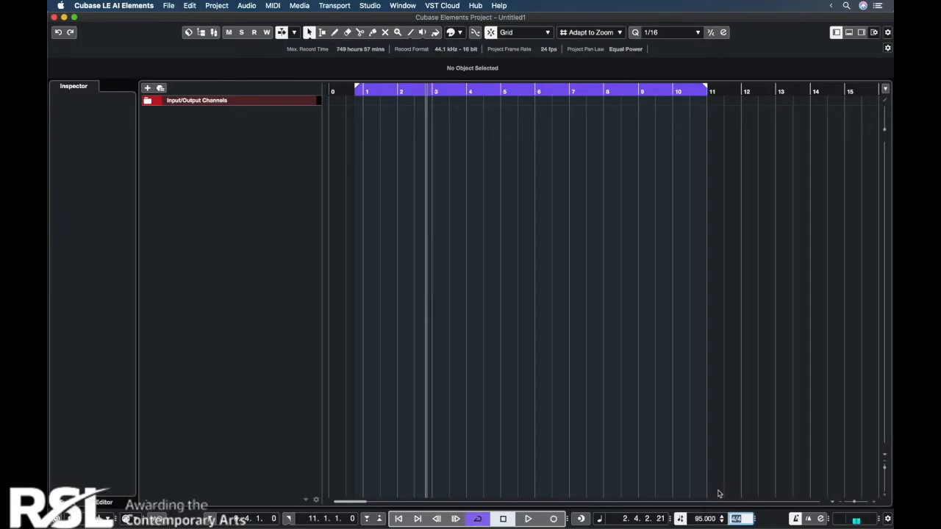
pyautogui.write('7/8')
pyautogui.press('Return')
pyautogui.click(737, 519)
pyautogui.write('4')
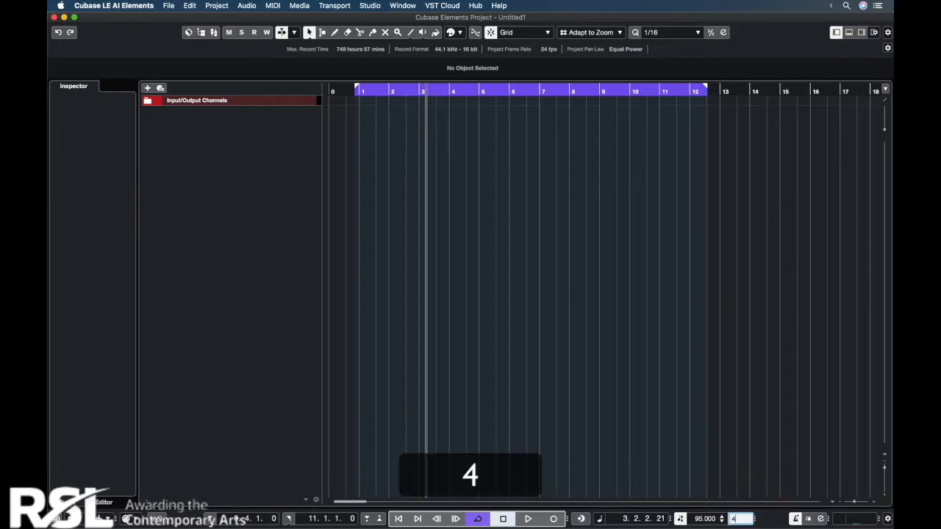
pyautogui.write('/4')
pyautogui.press('Return')
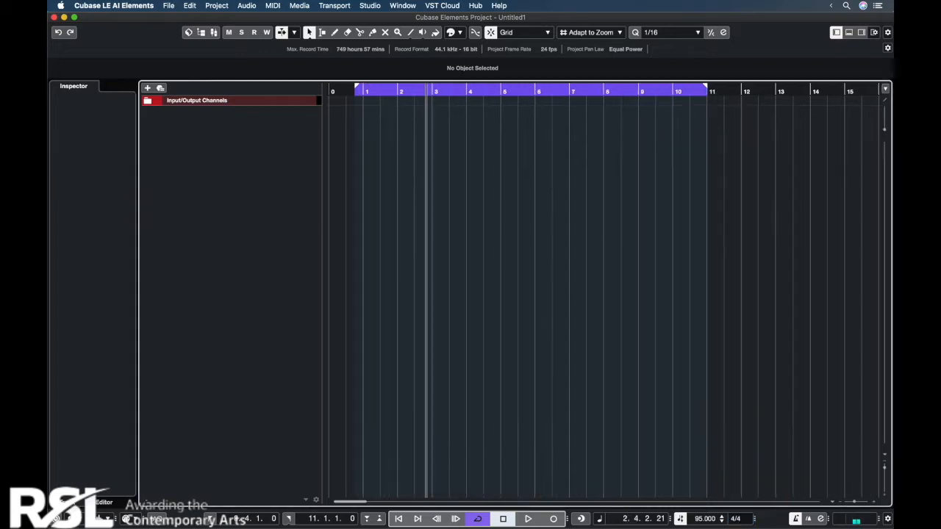
# Step: Turn off cycle playback and show the VST instruments in the media browser
pyautogui.press('/')
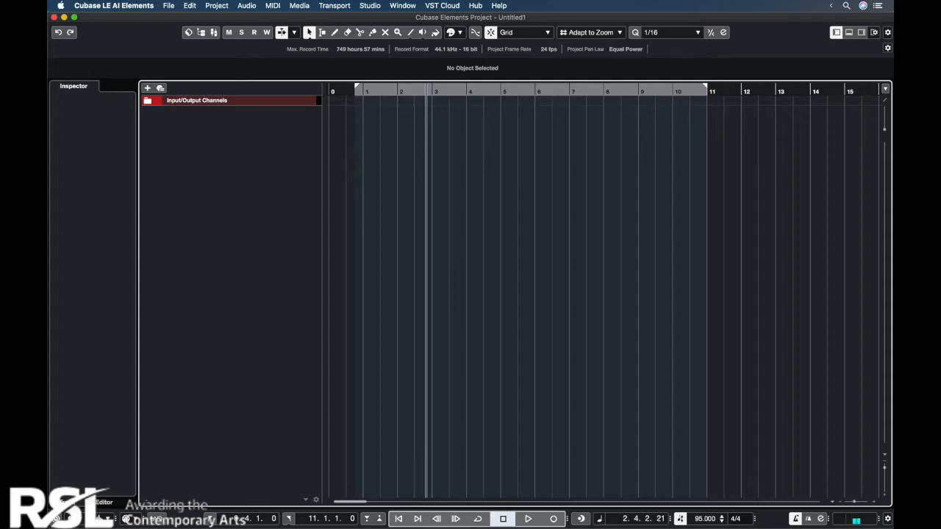
pyautogui.click(862, 34)
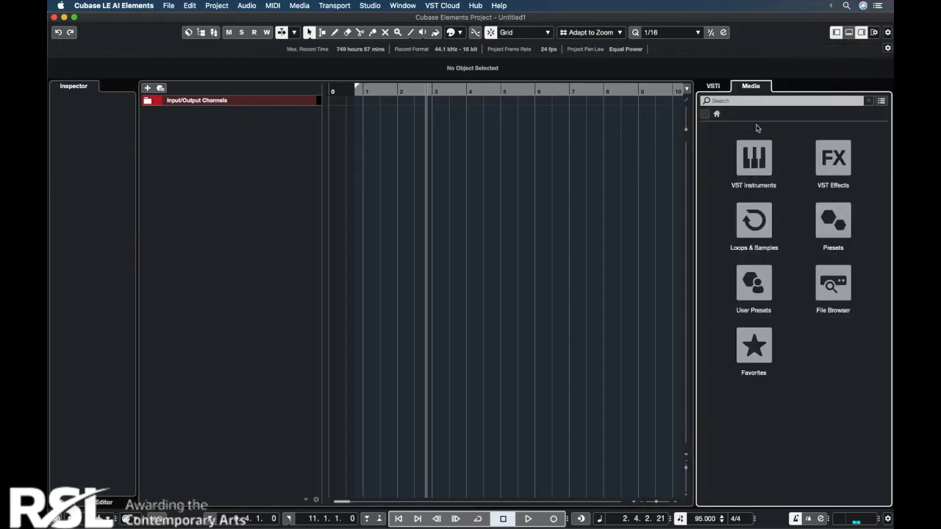
pyautogui.click(752, 174)
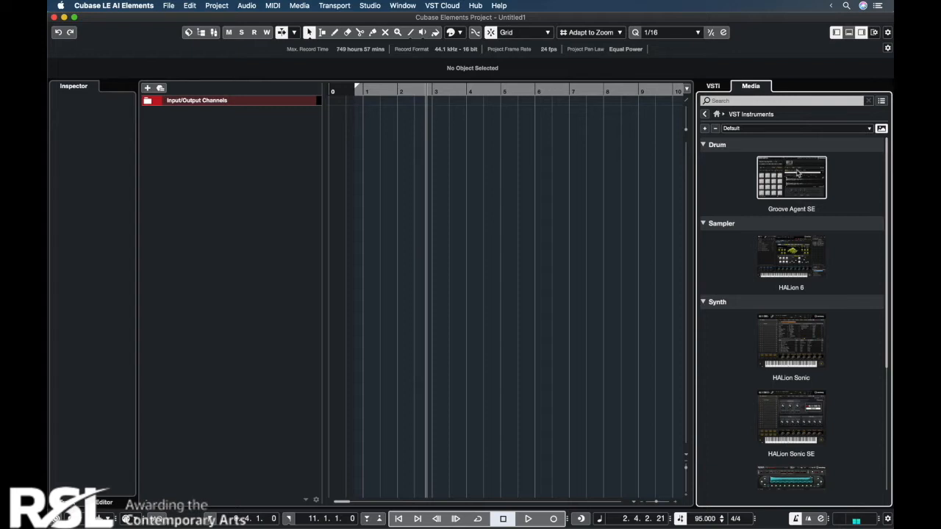
# Step: Add Groove Agent SE as an instrument track, reposition its window and hide its kit browser
pyautogui.moveTo(800, 175); pyautogui.dragTo(240, 179)
pyautogui.click(601, 128)
pyautogui.click(603, 126)
pyautogui.moveTo(604, 121); pyautogui.dragTo(425, 149)
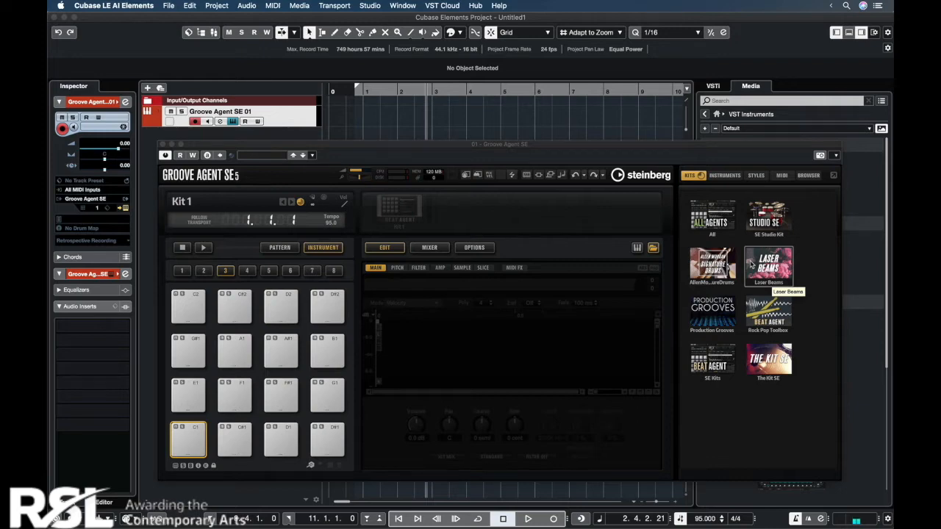
pyautogui.click(654, 249)
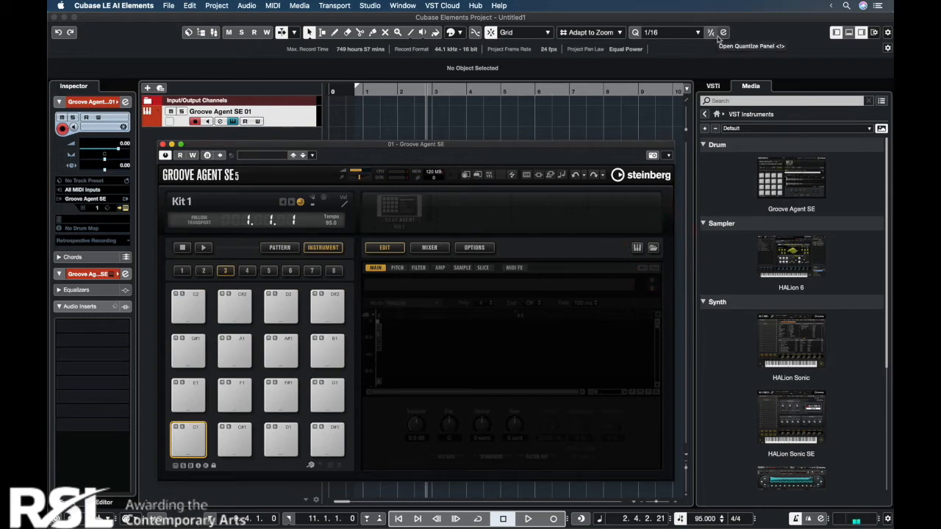
# Step: Open the Hard Knocks collection in Loops & Samples
pyautogui.click(705, 115)
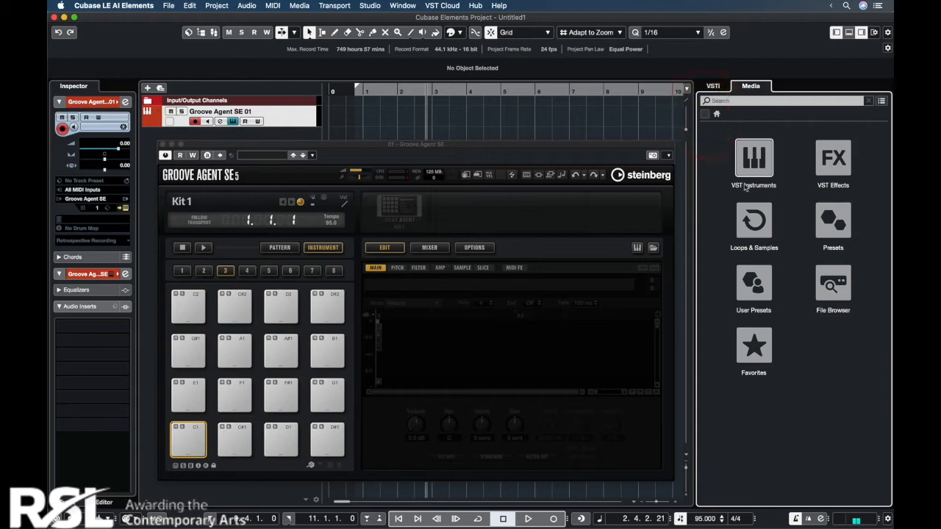
pyautogui.click(755, 230)
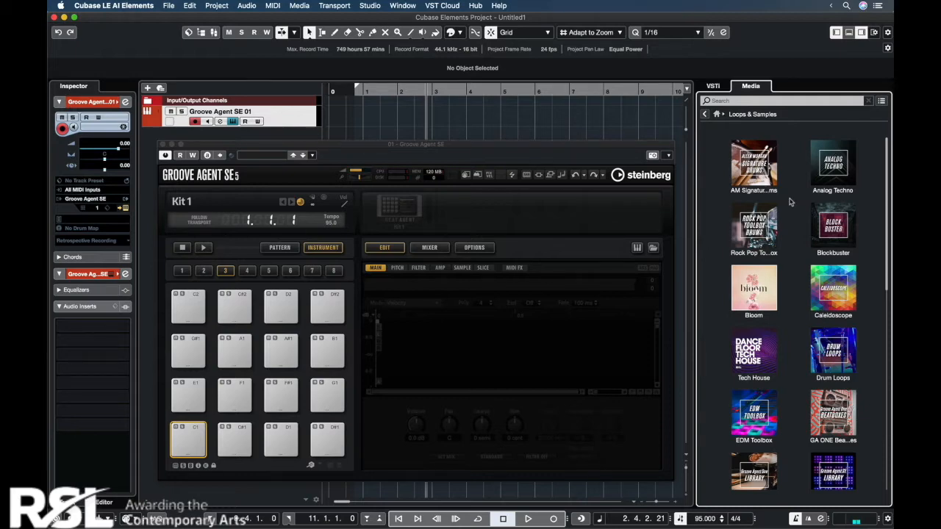
pyautogui.scroll(-5, 862, 294)
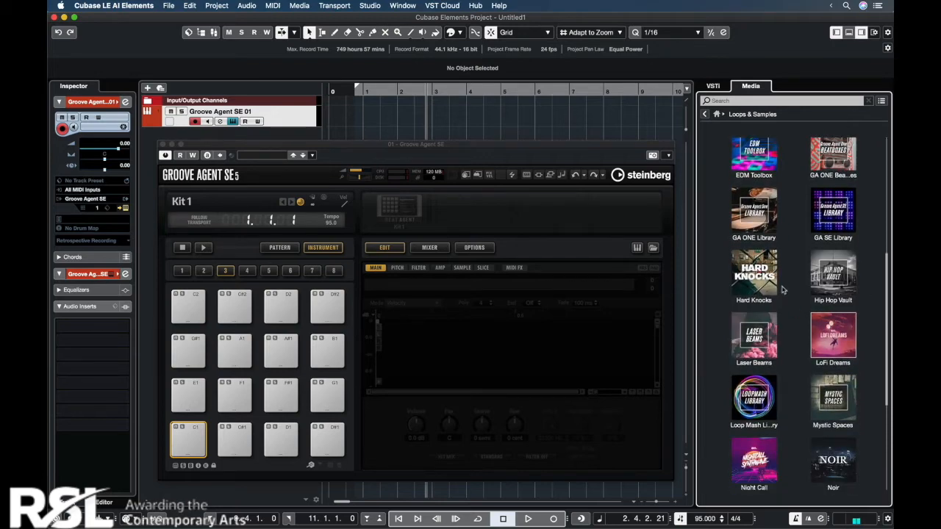
pyautogui.click(753, 276)
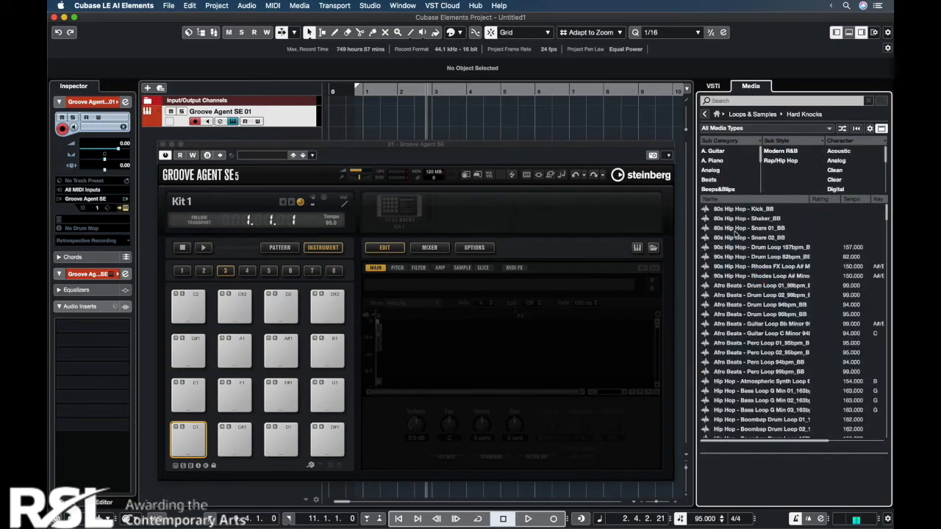
# Step: Filter the samples to Kick Drum, load Hip Hop - Kick 03_BB onto pad C1 and test the pad
pyautogui.moveTo(734, 229); pyautogui.dragTo(737, 233)
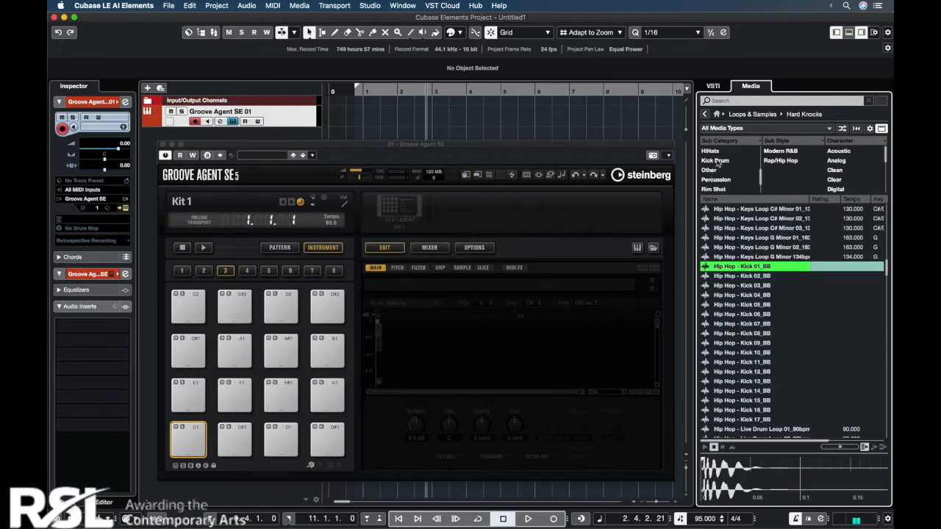
pyautogui.click(717, 161)
pyautogui.click(738, 228)
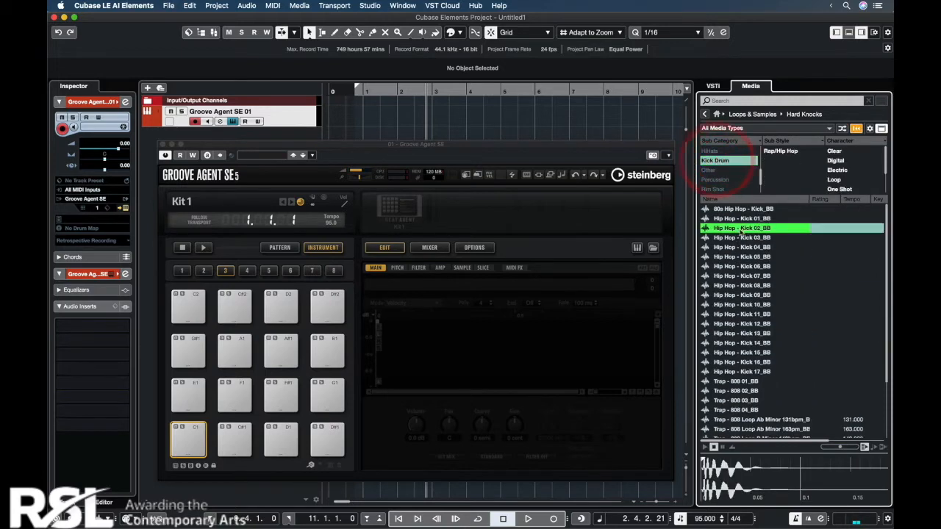
pyautogui.press('Down')
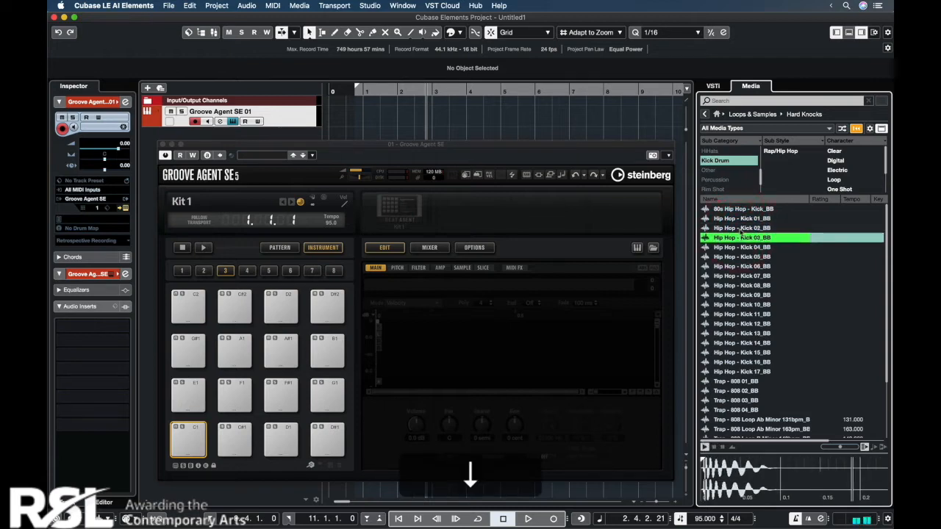
pyautogui.moveTo(743, 244); pyautogui.dragTo(191, 441)
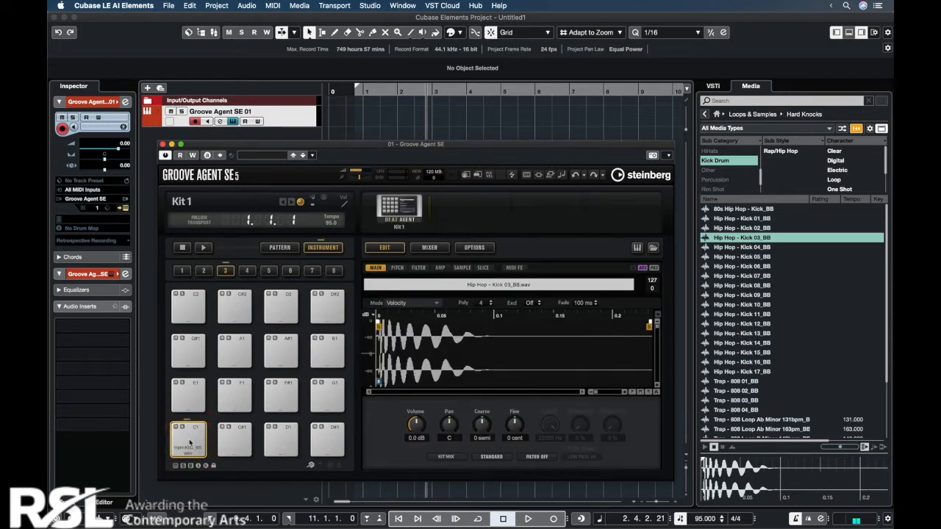
pyautogui.click(189, 442)
pyautogui.click(189, 443)
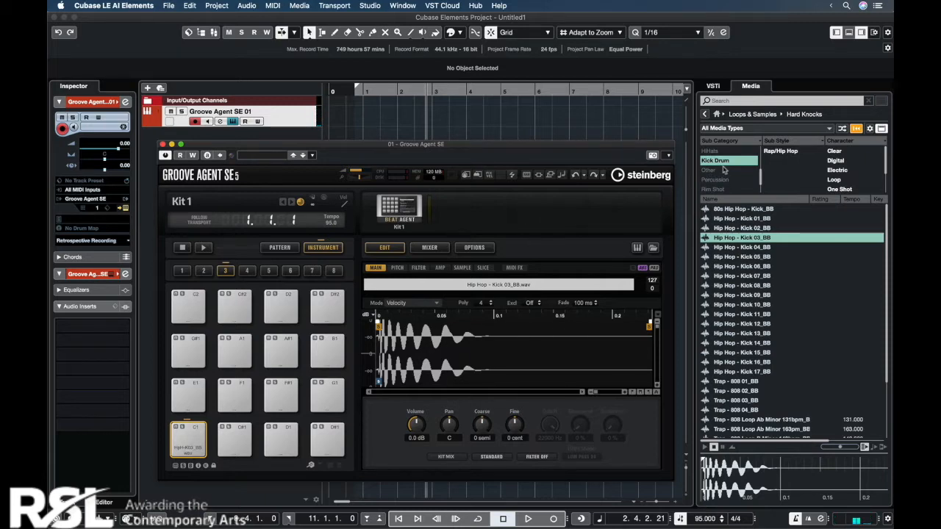
# Step: Switch the sample filter from Kick Drum to Snare Drum and load Hip Hop - Snare 02_BB onto pad D1
pyautogui.click(725, 160)
pyautogui.scroll(1, 726, 173)
pyautogui.scroll(-3, 726, 174)
pyautogui.click(724, 176)
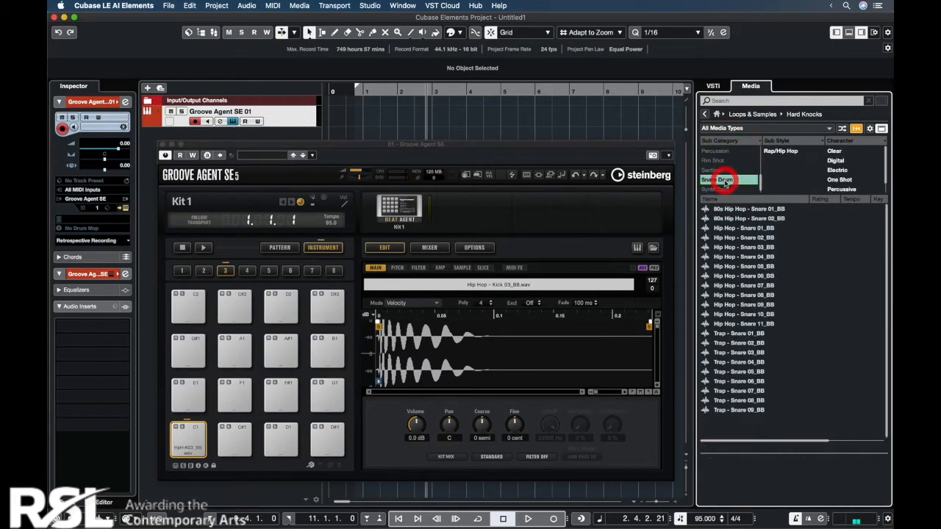
pyautogui.click(751, 238)
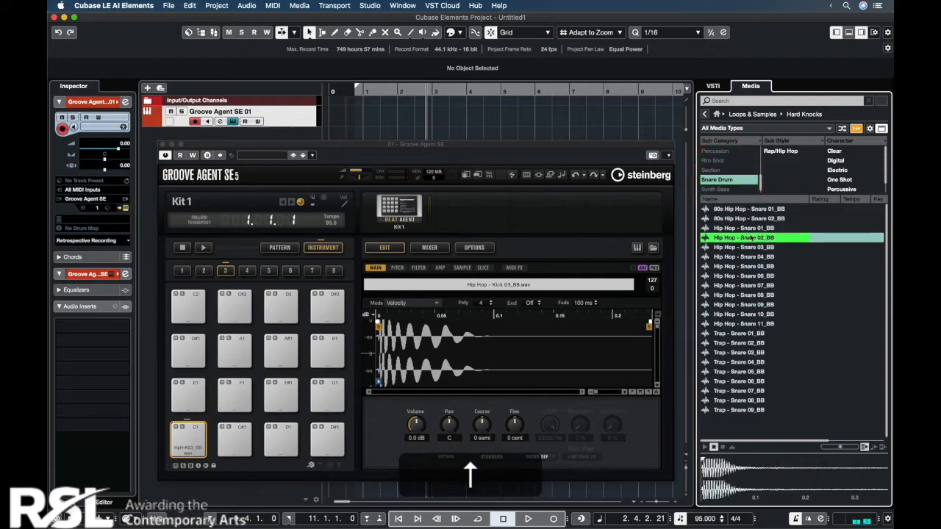
pyautogui.moveTo(751, 237); pyautogui.dragTo(283, 444)
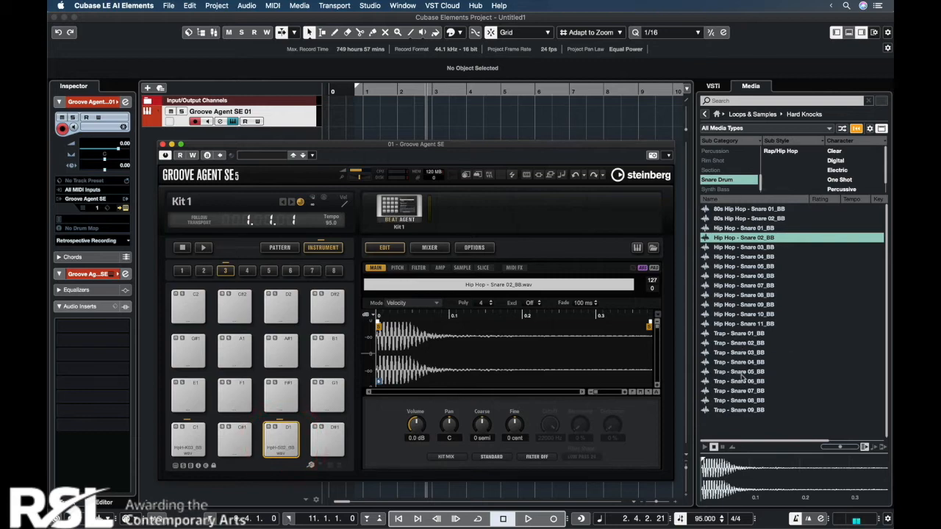
# Step: Load Trap - Snare 09_BB onto pad E1 and lower the Groove Agent track's volume to -2.47
pyautogui.click(748, 410)
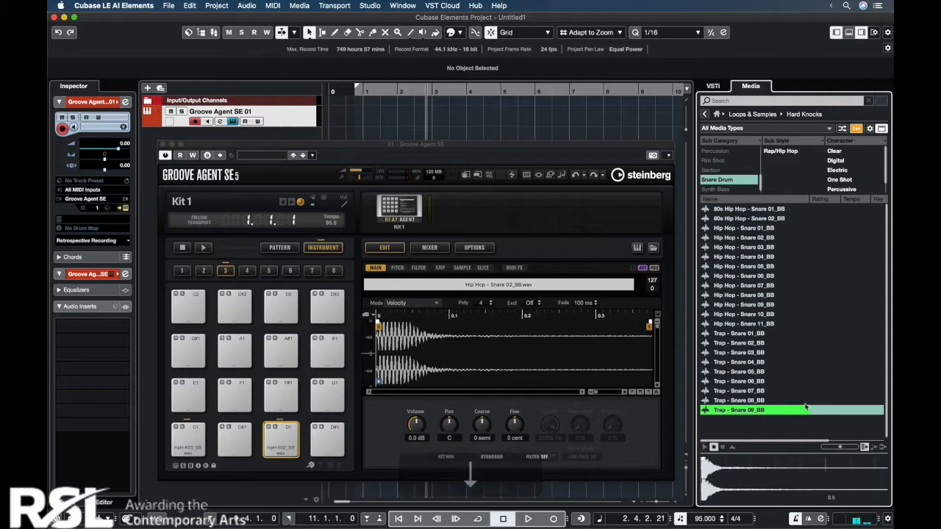
pyautogui.moveTo(759, 414); pyautogui.dragTo(188, 395)
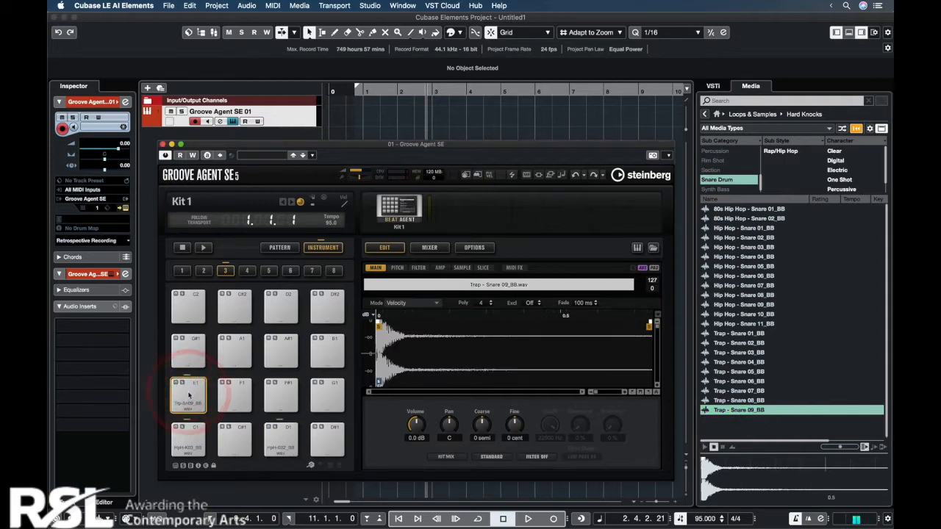
pyautogui.moveTo(118, 150); pyautogui.dragTo(113, 152)
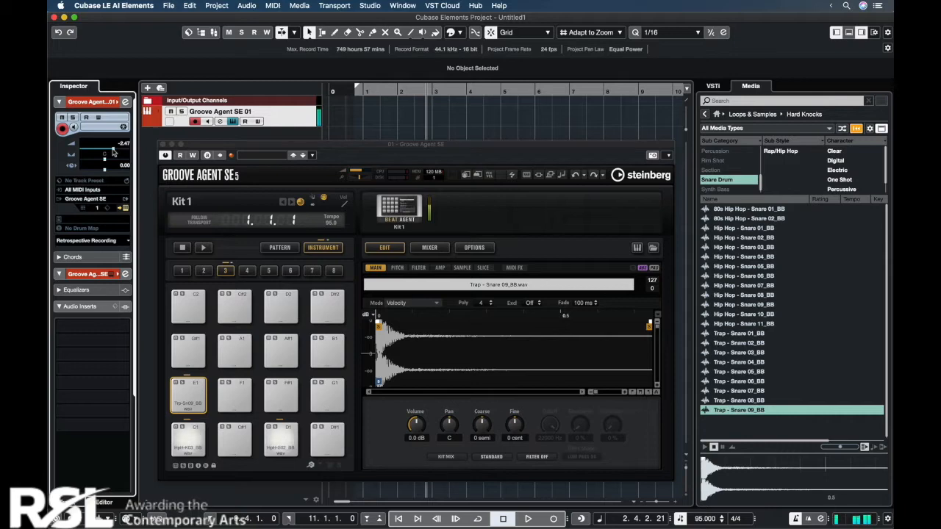
# Step: Load the HiHats sample Trap - Hi-Hat Loop 01_140bpm_BB onto pad F#1 and trim its sample end to the first hit
pyautogui.click(711, 160)
pyautogui.click(740, 394)
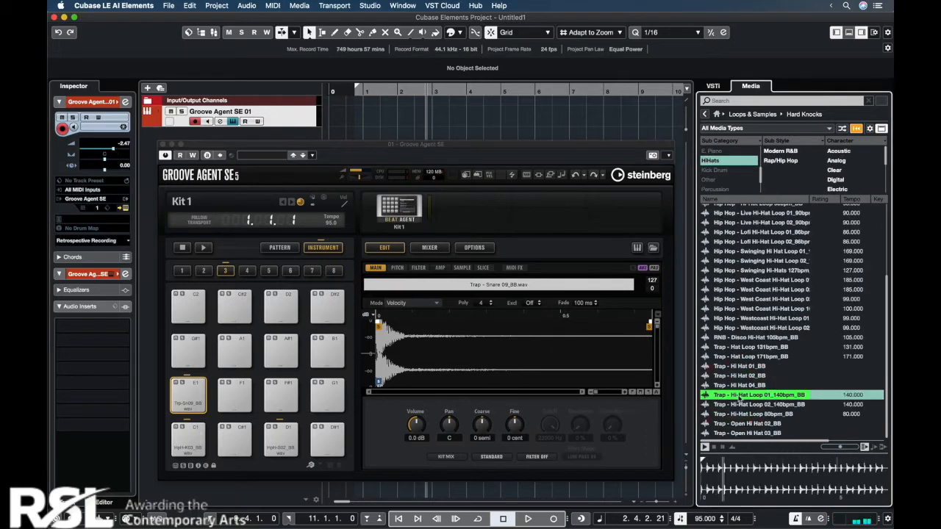
pyautogui.press('space')
pyautogui.moveTo(765, 400); pyautogui.dragTo(763, 401)
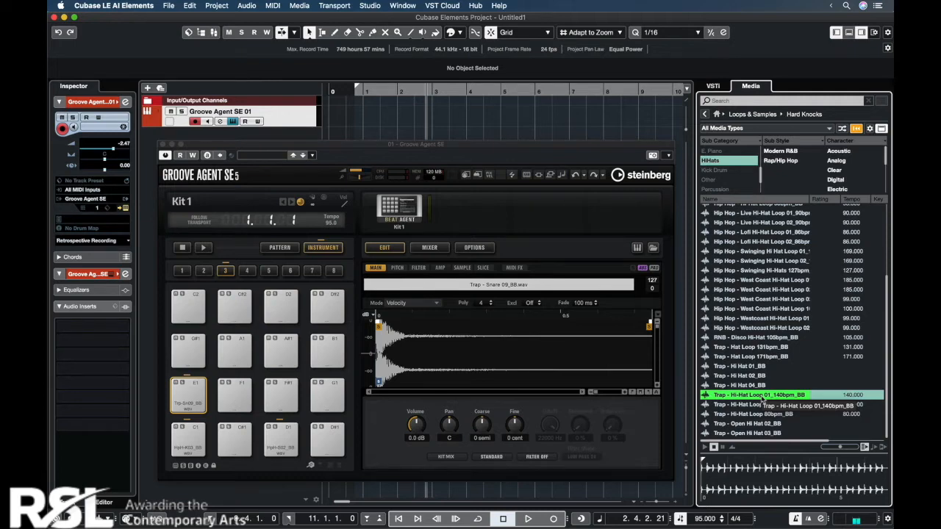
pyautogui.moveTo(762, 400); pyautogui.dragTo(283, 401)
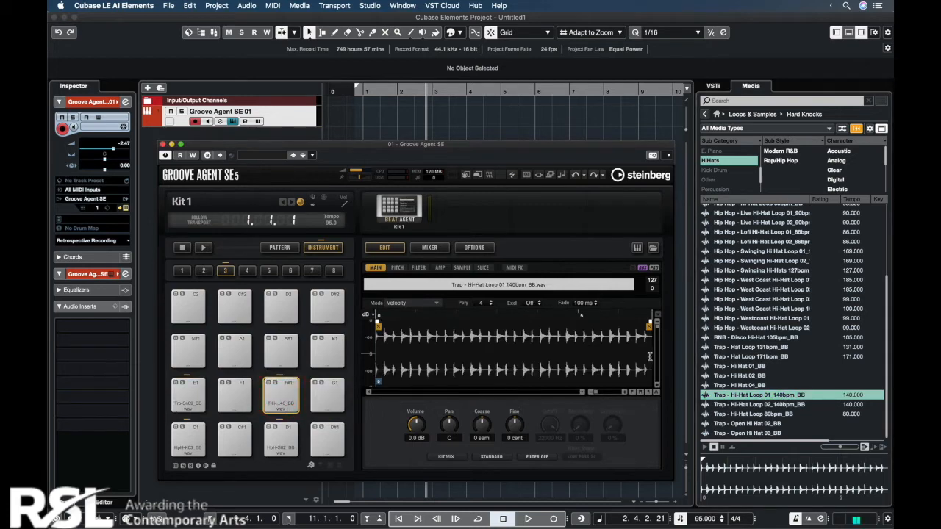
pyautogui.moveTo(650, 324); pyautogui.dragTo(379, 329)
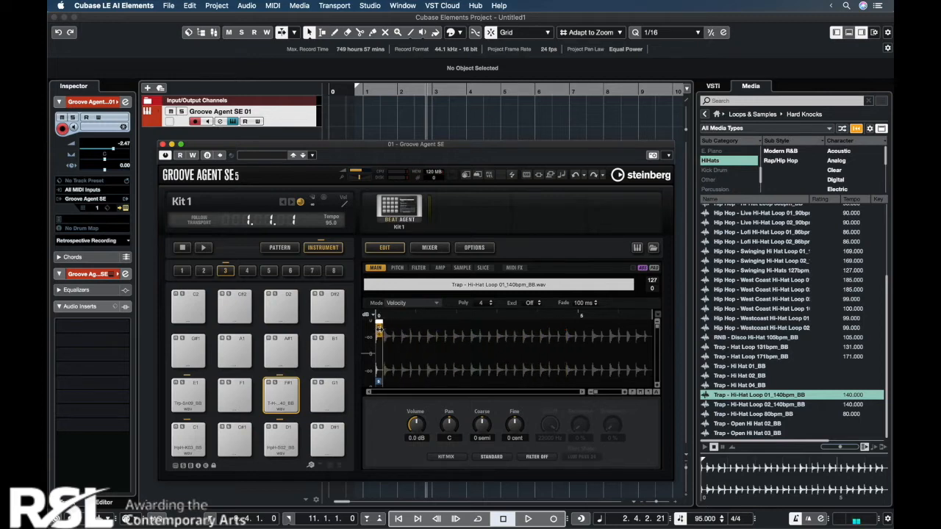
pyautogui.click(379, 329)
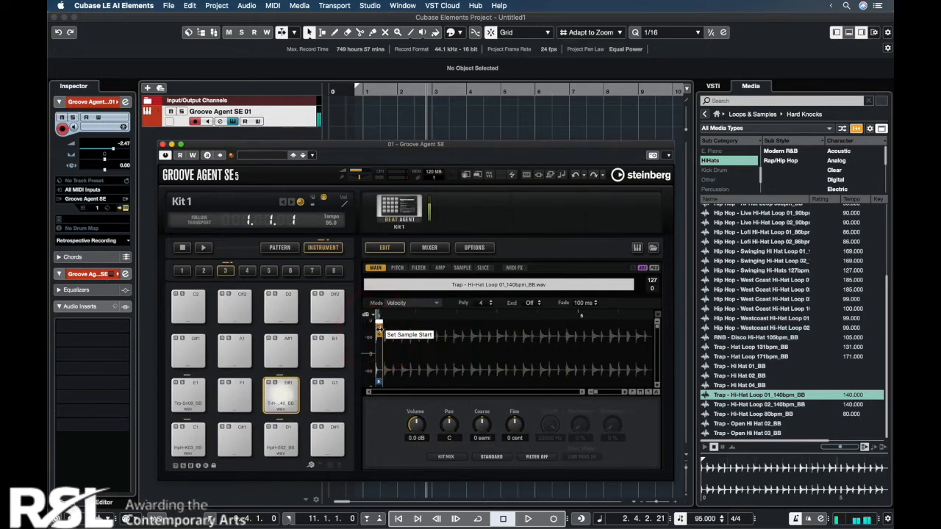
# Step: Load Trap - Open Hi Hat 02_BB onto pad A#1, and pan pad F#1 to L30 and pad A#1 to R38
pyautogui.click(759, 423)
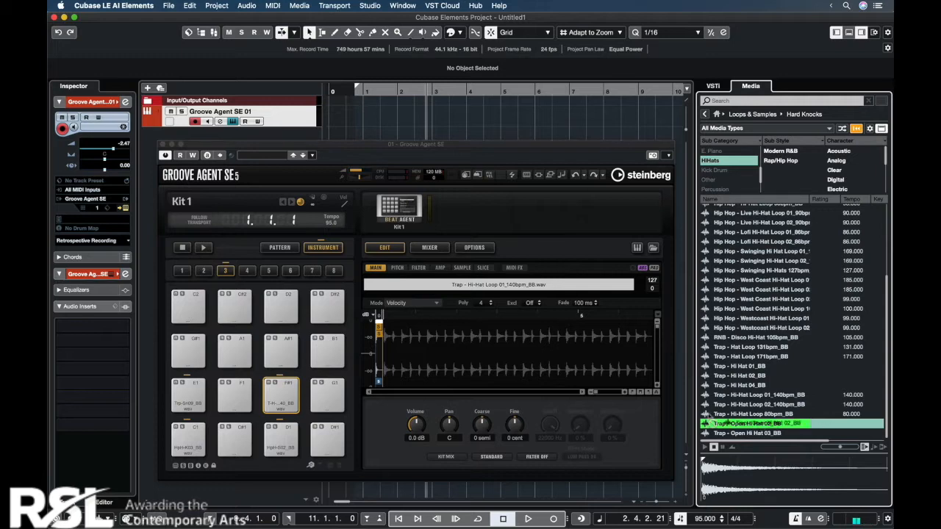
pyautogui.moveTo(466, 388); pyautogui.dragTo(282, 354)
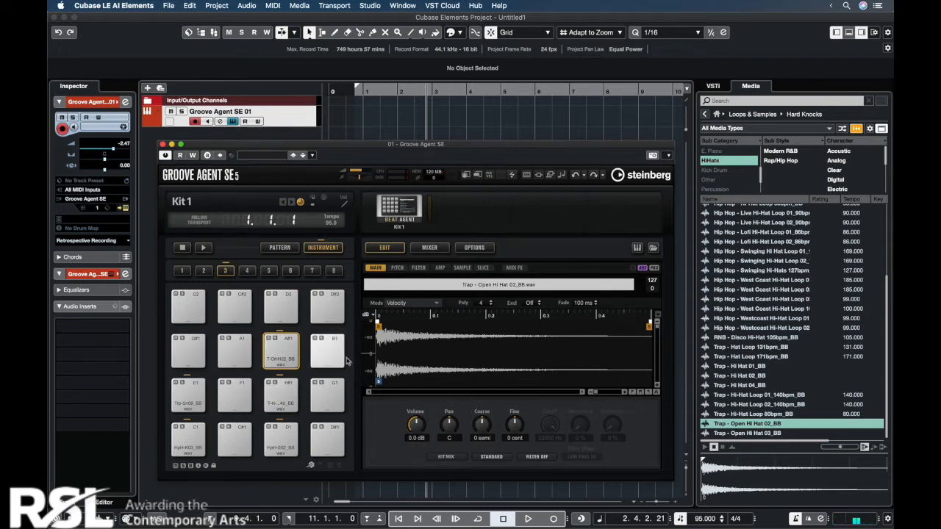
pyautogui.click(281, 395)
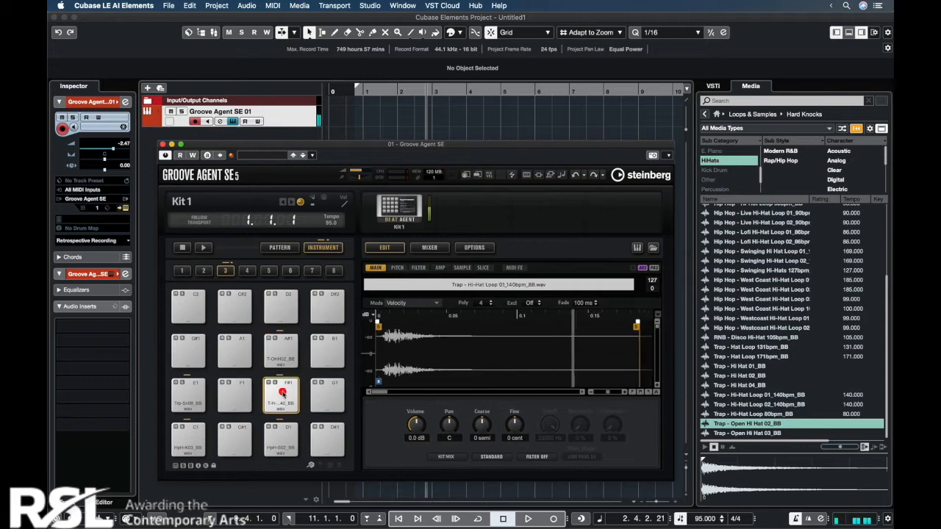
pyautogui.keyDown('super'); pyautogui.click(446, 432); pyautogui.keyUp('super')
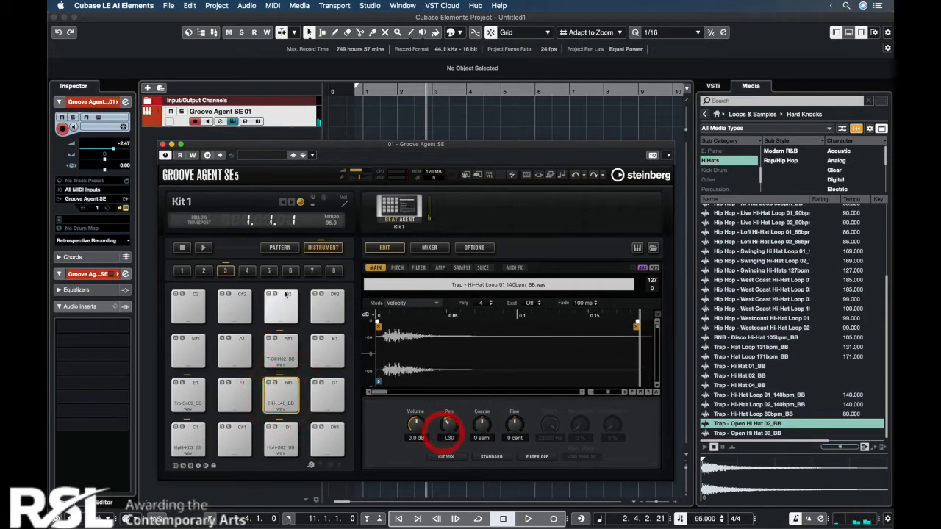
pyautogui.click(281, 351)
pyautogui.moveTo(451, 428); pyautogui.dragTo(450, 408)
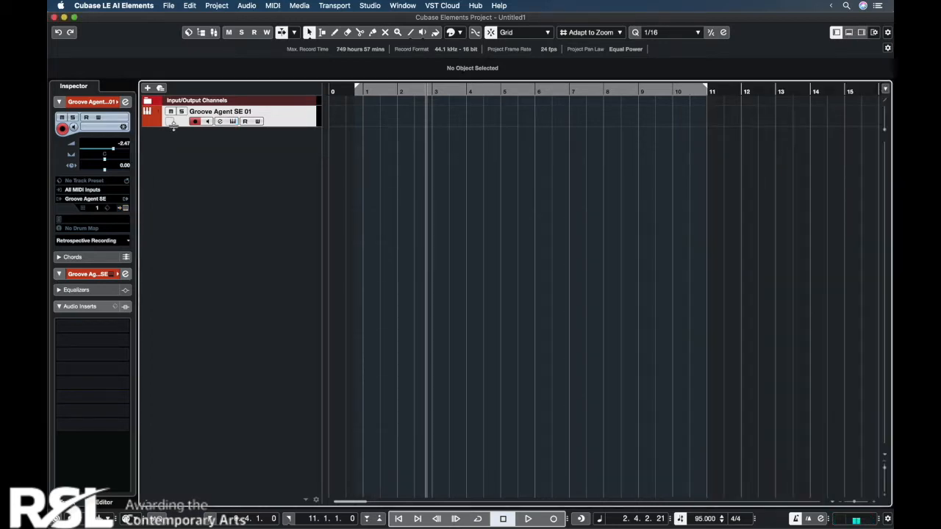
# Step: Make the Groove Agent SE 01 track taller and record a kick and snare pattern from the project start past bar 9
pyautogui.moveTo(173, 125); pyautogui.dragTo(169, 167)
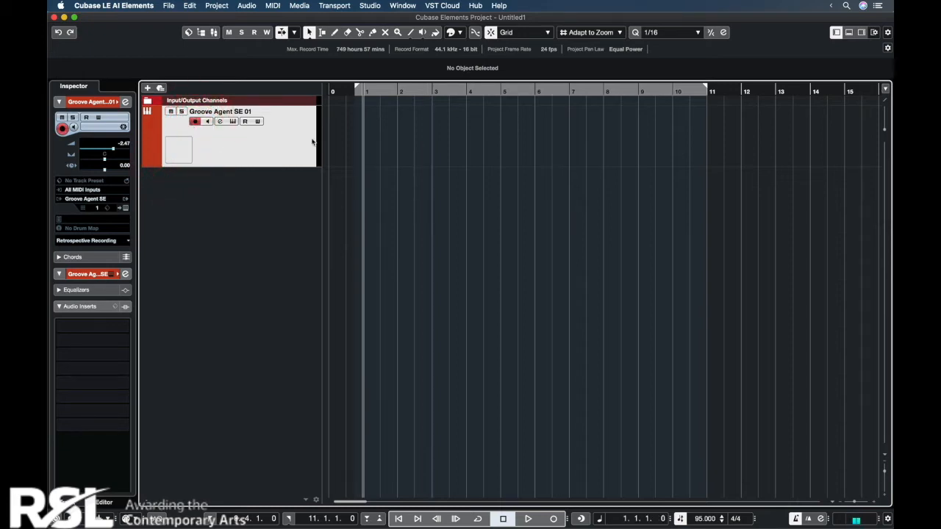
pyautogui.click(397, 519)
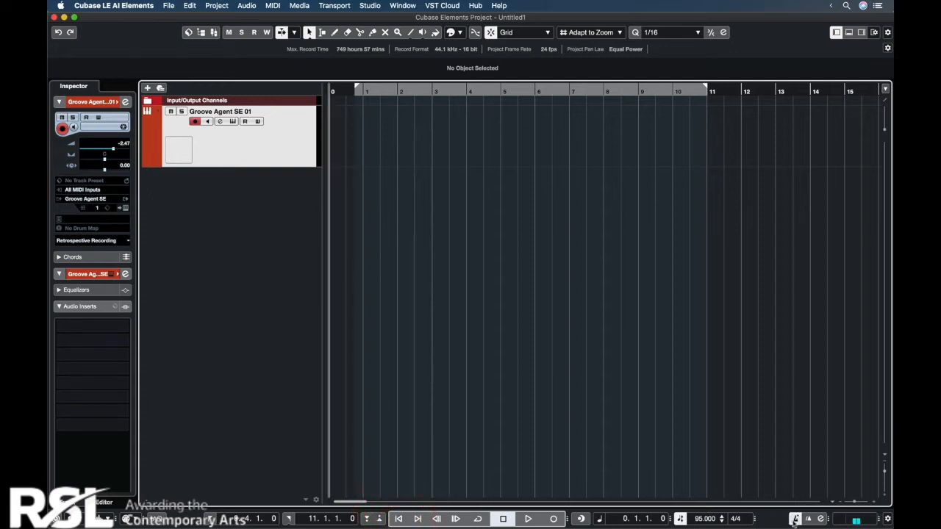
pyautogui.click(562, 518)
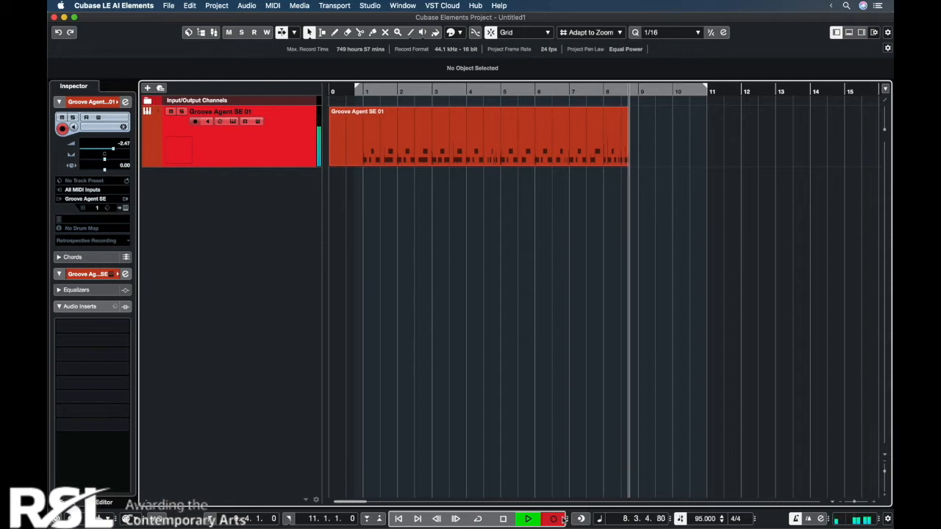
pyautogui.click(502, 519)
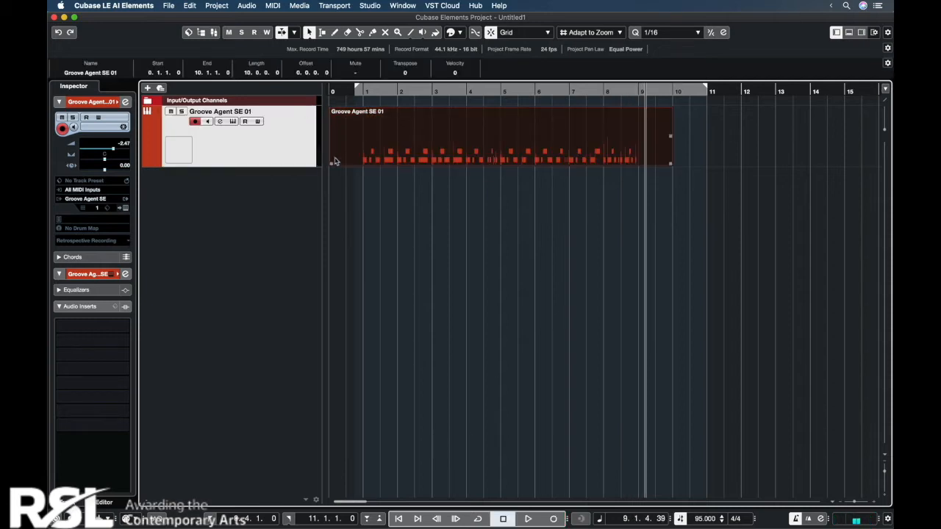
# Step: Trim the recorded drum part to start at 0.3.1 and end at bar 9
pyautogui.moveTo(332, 164); pyautogui.dragTo(363, 164)
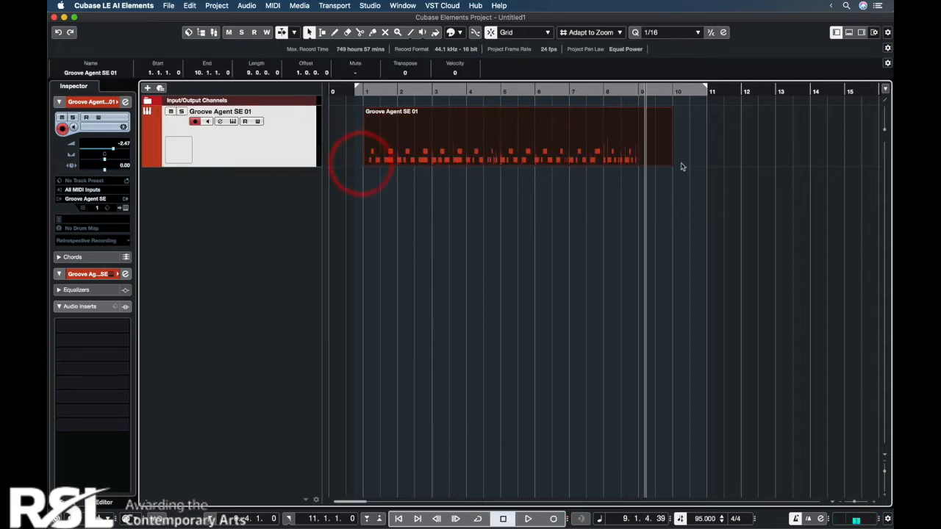
pyautogui.moveTo(669, 163); pyautogui.dragTo(625, 163)
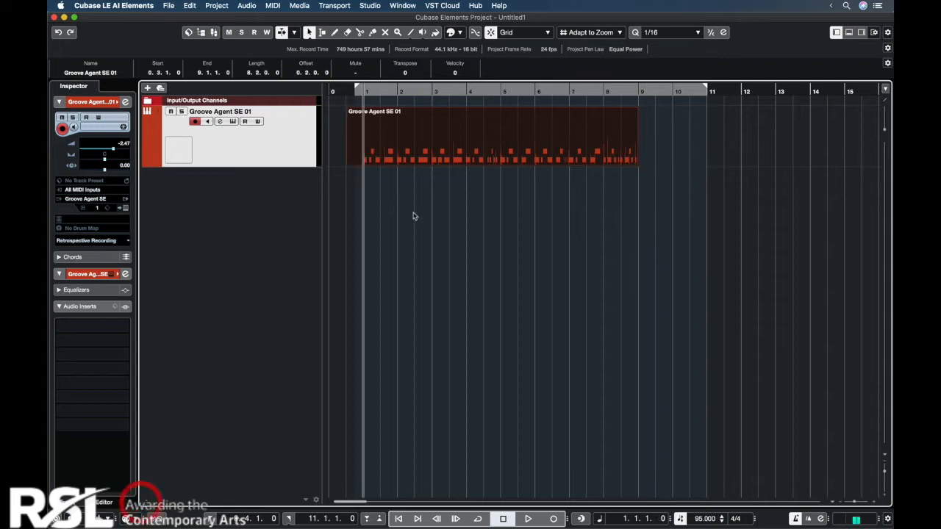
# Step: Open the drum part in the note editor and quantize its notes to 1/16
pyautogui.doubleClick(531, 149)
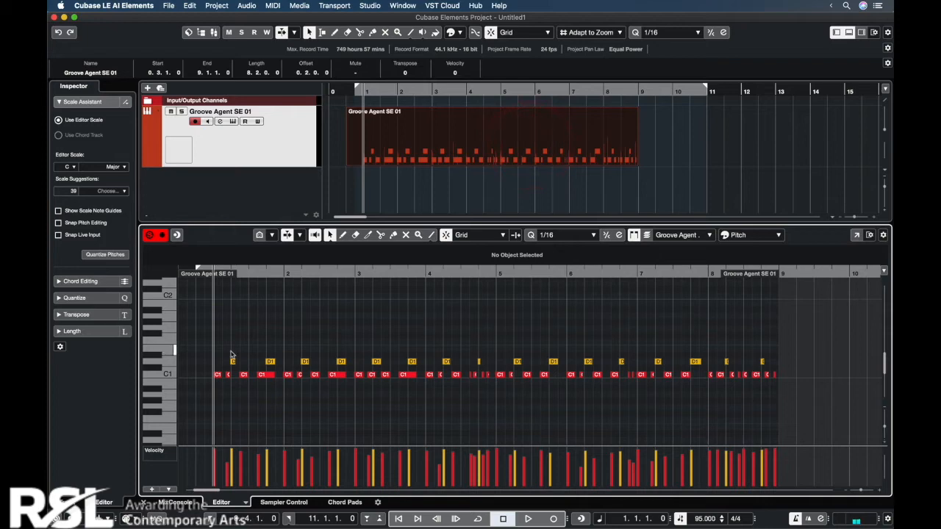
pyautogui.moveTo(284, 273); pyautogui.dragTo(277, 297)
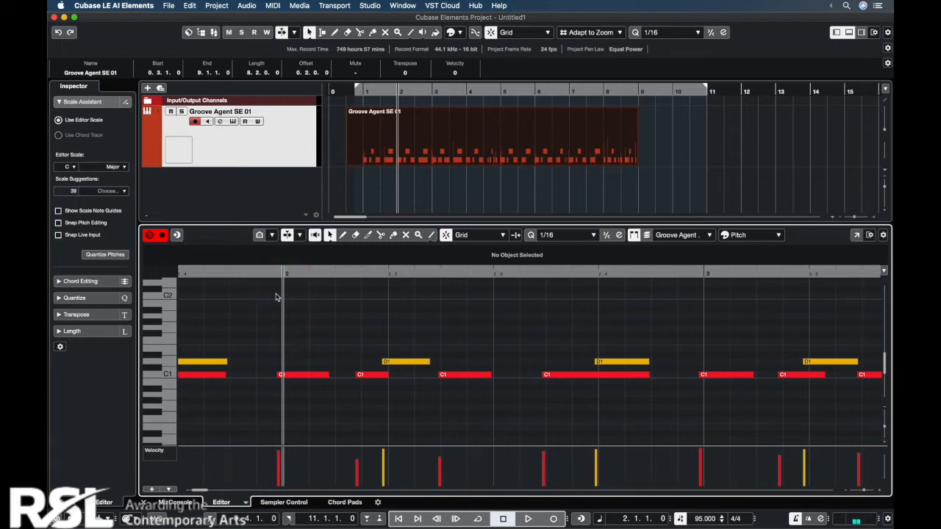
pyautogui.press('q')
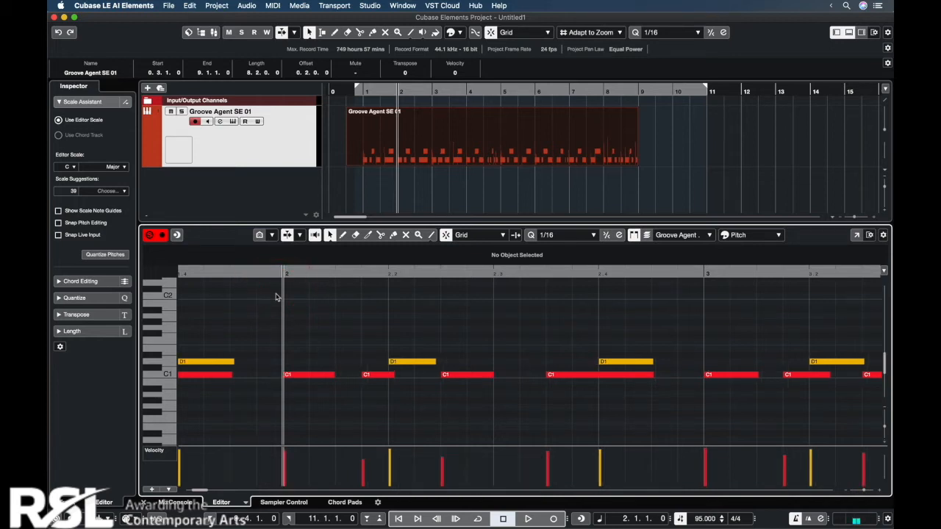
# Step: Look through the quantize presets and set the swing of the 1/16 quantize grid to 78 %
pyautogui.click(579, 237)
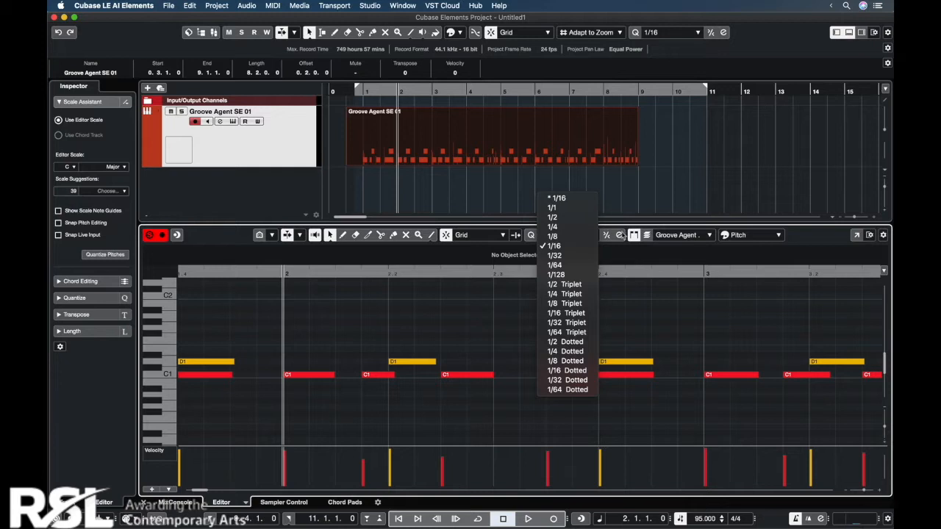
pyautogui.click(624, 235)
pyautogui.press('g')
pyautogui.press('g')
pyautogui.press('g')
pyautogui.press('g')
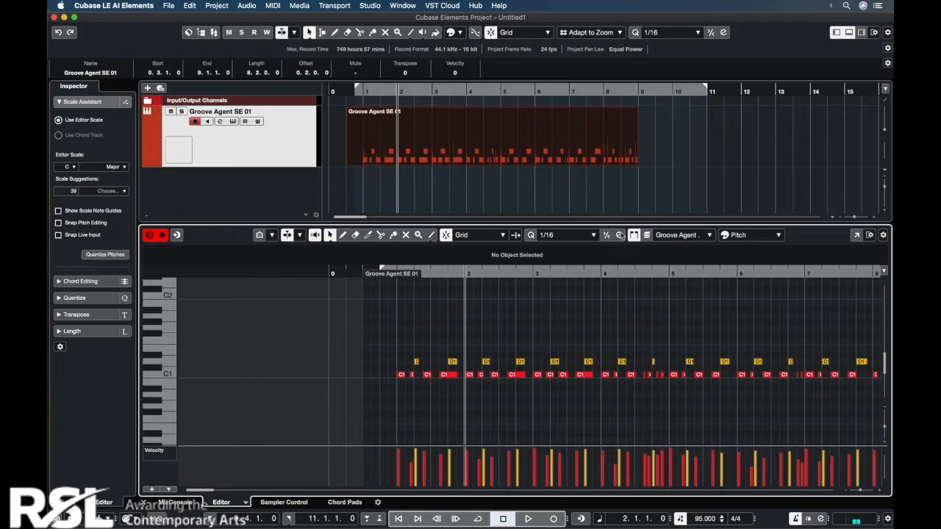
pyautogui.click(619, 235)
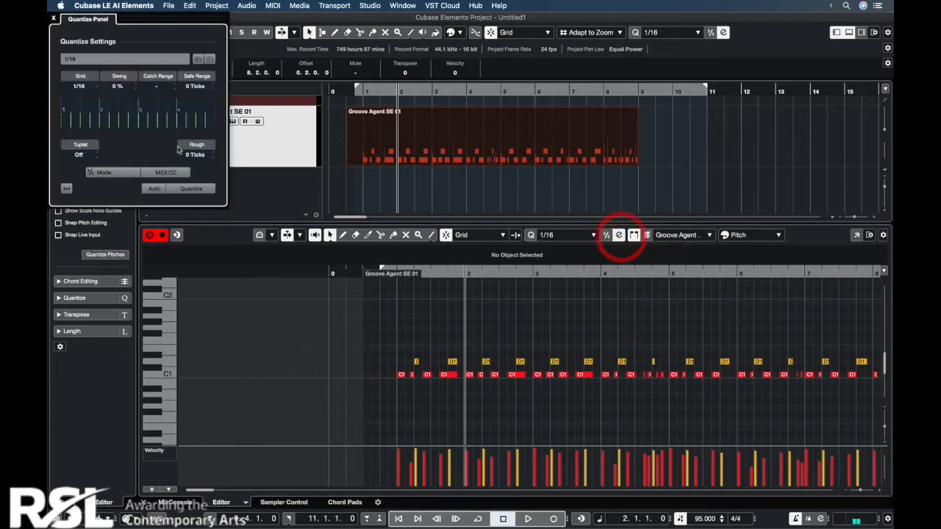
pyautogui.moveTo(116, 87); pyautogui.dragTo(119, 40)
# Step: Play the drum part from just before bar 1 to hear it without swing
pyautogui.click(393, 273)
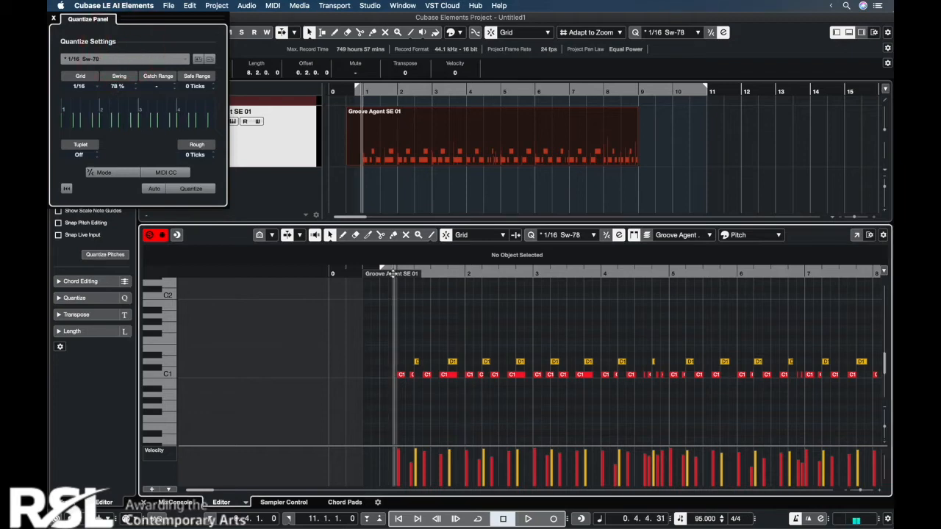
pyautogui.press('h')
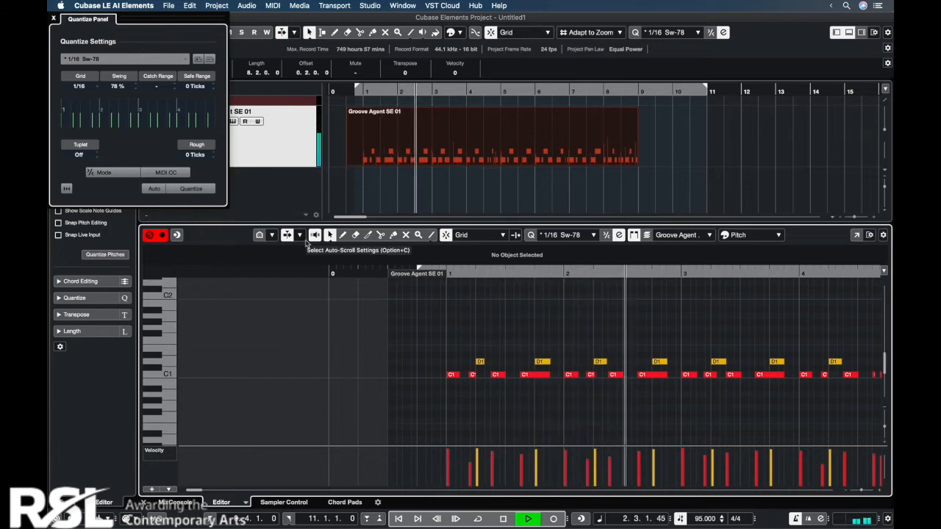
pyautogui.press('space')
# Step: Apply the swing quantize to the drum part, play it back without the metronome click and close the quantize settings
pyautogui.moveTo(444, 270); pyautogui.dragTo(433, 270)
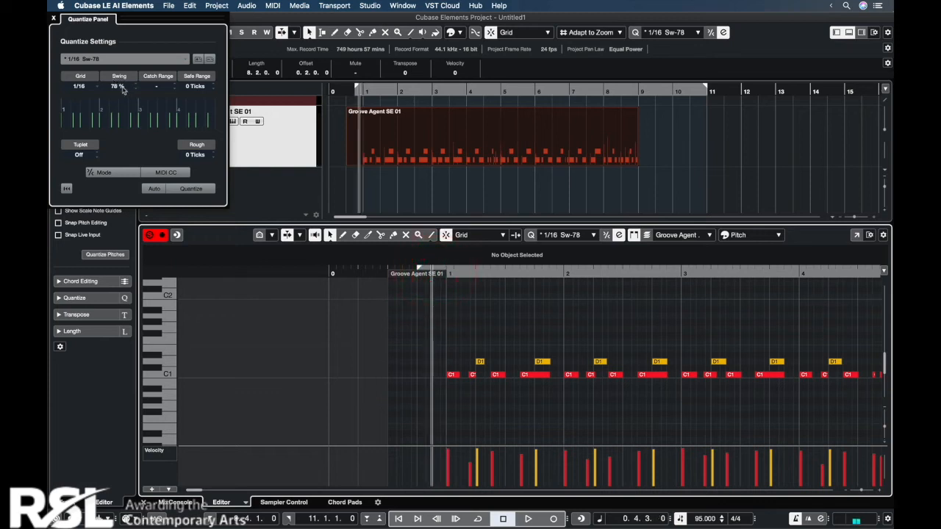
pyautogui.click(190, 189)
pyautogui.press('space')
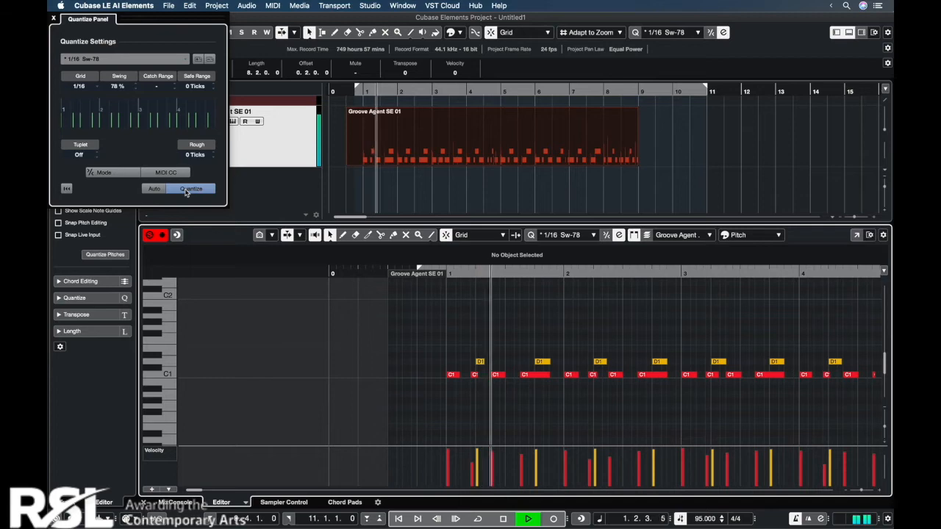
pyautogui.press('c')
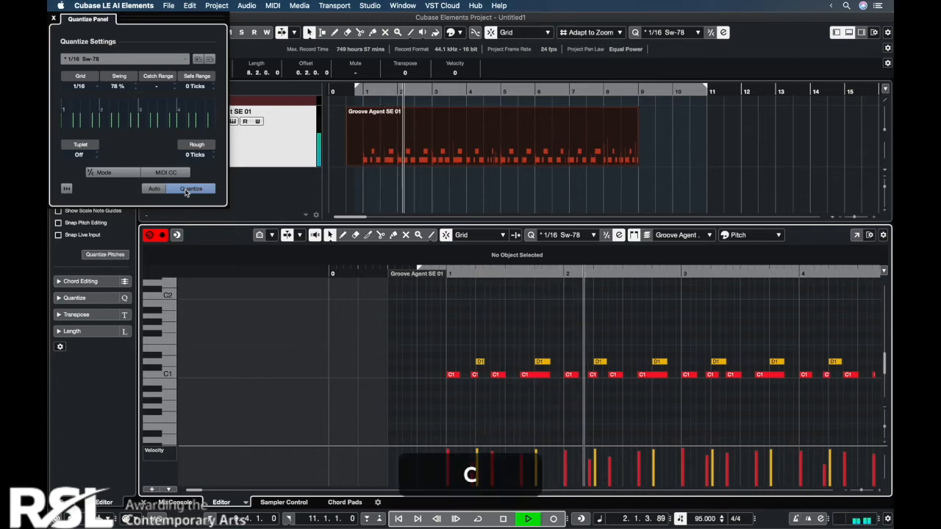
pyautogui.press('g')
pyautogui.press('g')
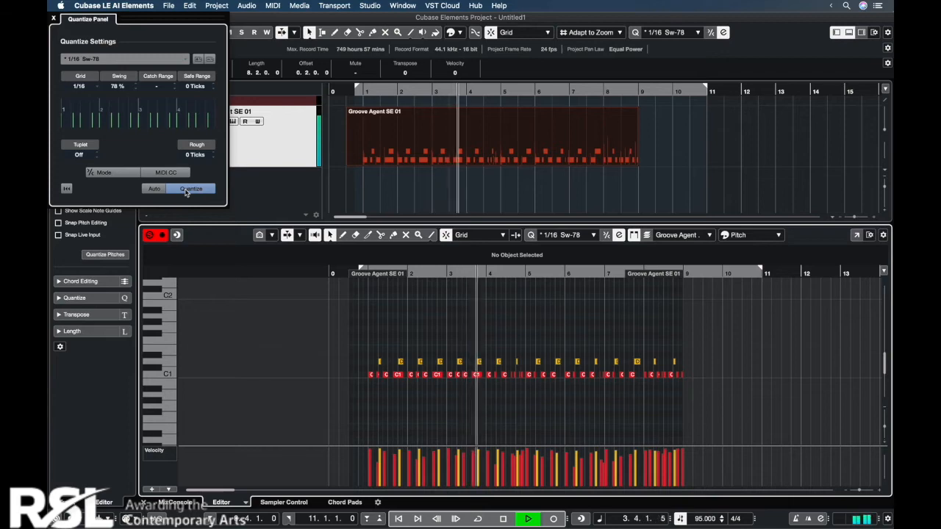
pyautogui.press('space')
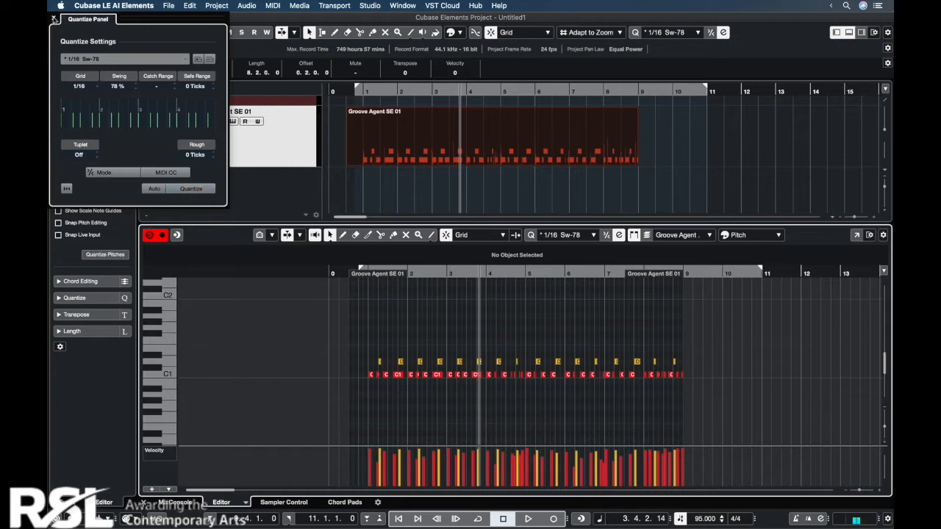
pyautogui.click(54, 18)
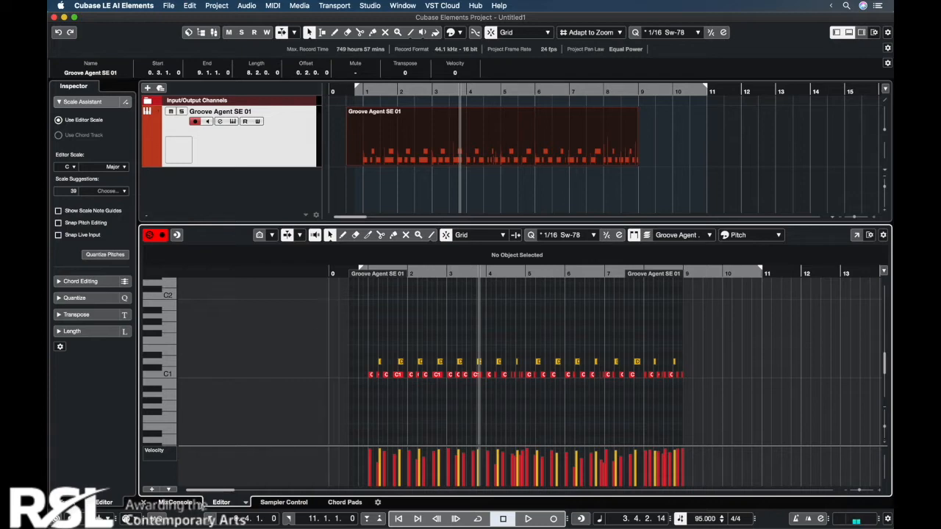
# Step: Display the drum part in the Drum Editor instead of the Key Editor
pyautogui.click(244, 504)
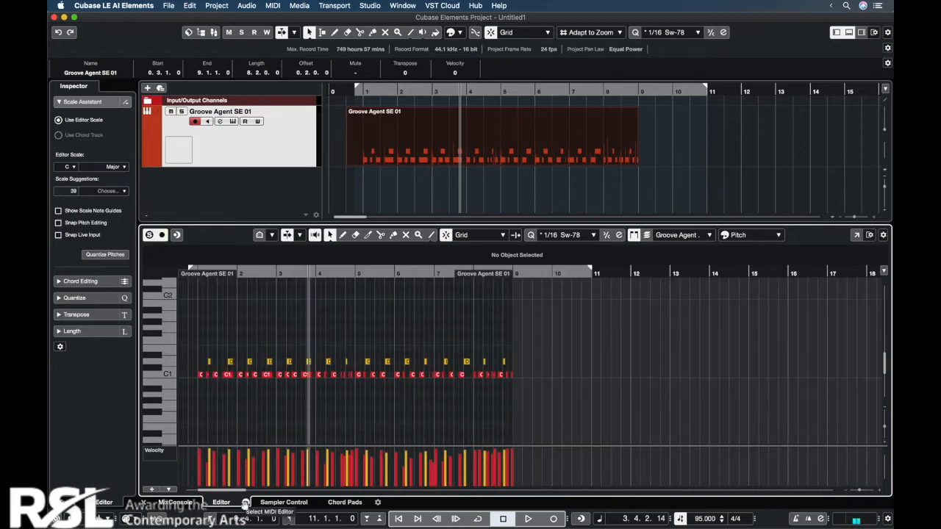
pyautogui.click(245, 503)
pyautogui.click(266, 489)
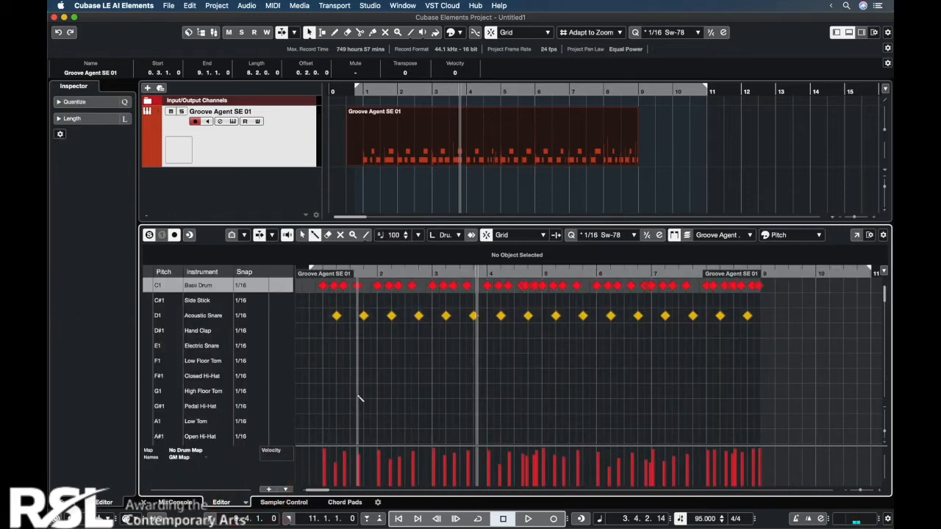
# Step: Audition the sounds of several drum lanes in the Drum Editor, including the Electric Snare
pyautogui.click(150, 335)
pyautogui.click(152, 346)
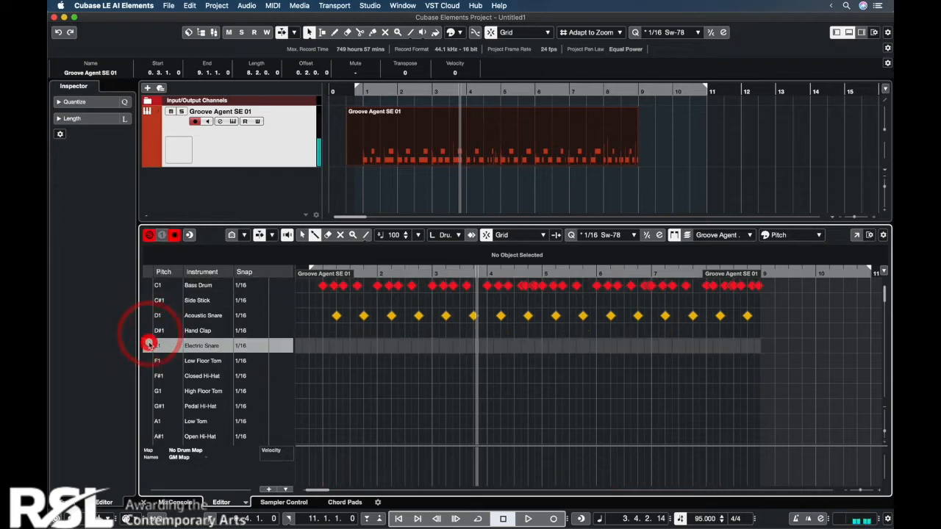
pyautogui.click(149, 406)
pyautogui.click(150, 435)
# Step: Fill the Closed Hi-Hat lane with swung sixteenth notes from bar 1 to bar 9 and play the beat back
pyautogui.click(324, 376)
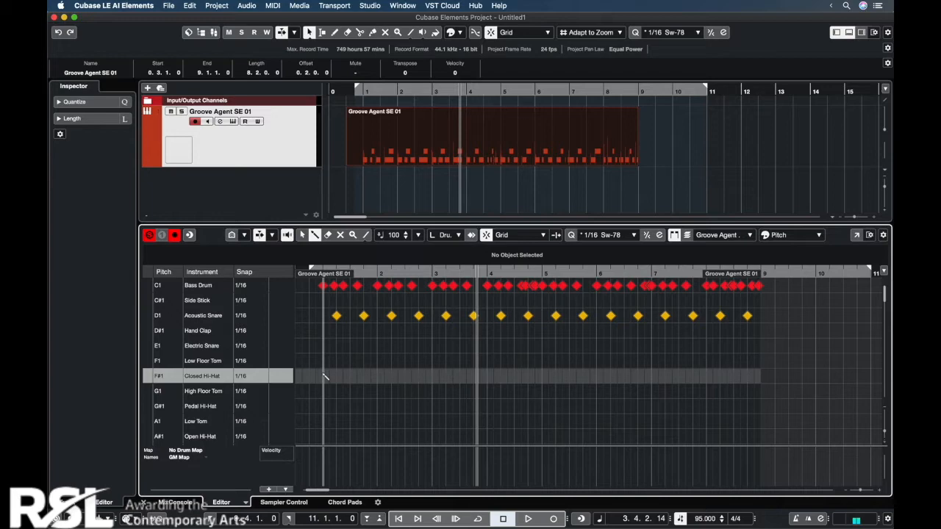
pyautogui.click(324, 376)
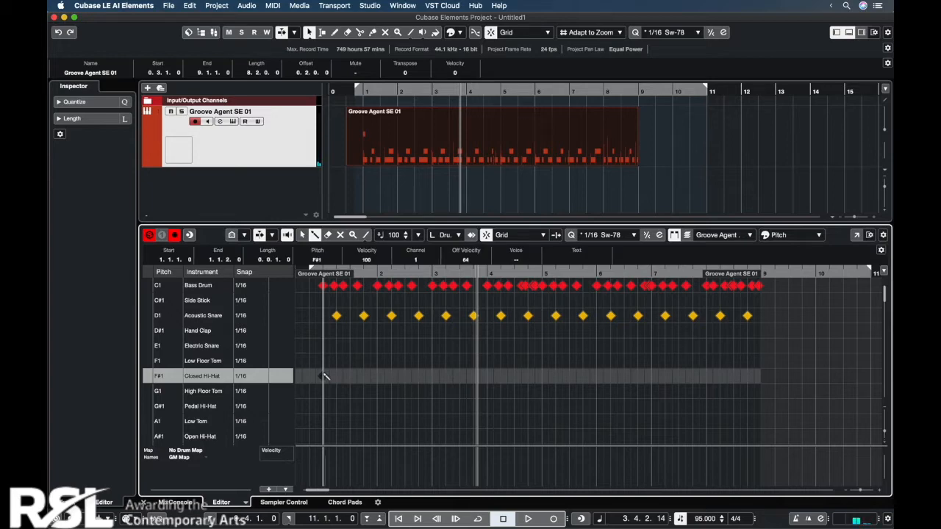
pyautogui.moveTo(326, 376); pyautogui.dragTo(763, 380)
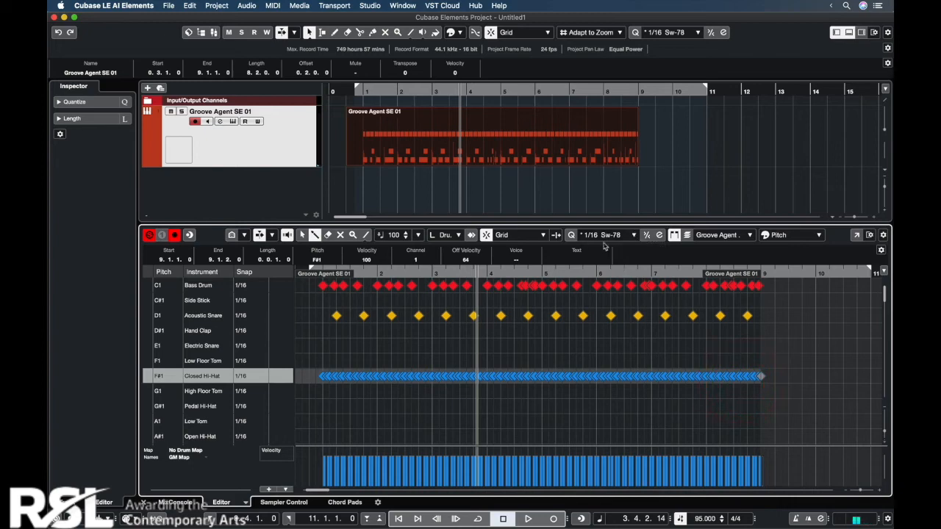
pyautogui.click(314, 273)
pyautogui.press('space')
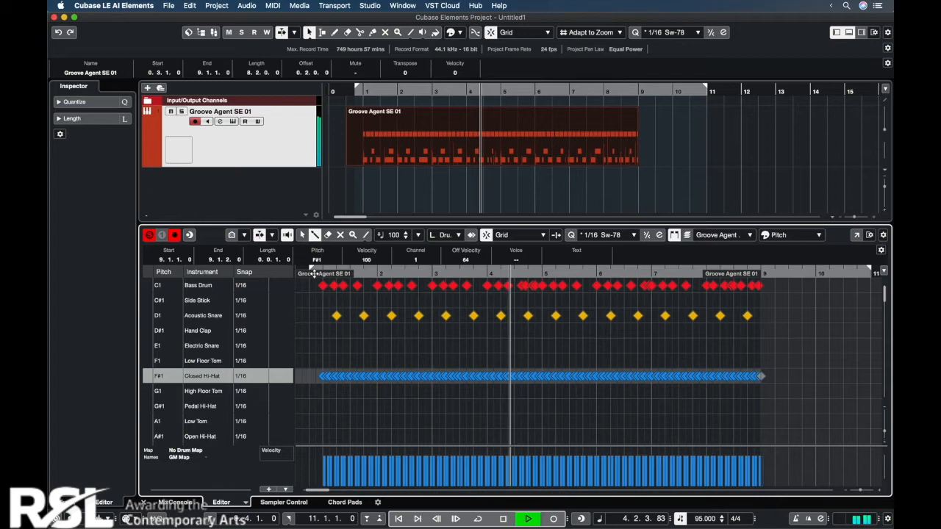
pyautogui.press('space')
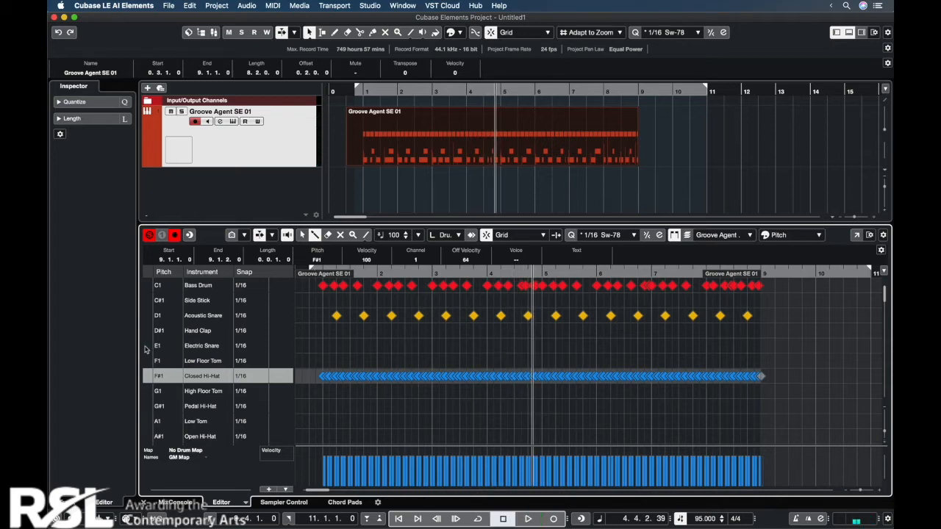
# Step: Add an Electric Snare hit on beat 4 of every bar and play the part back
pyautogui.click(145, 349)
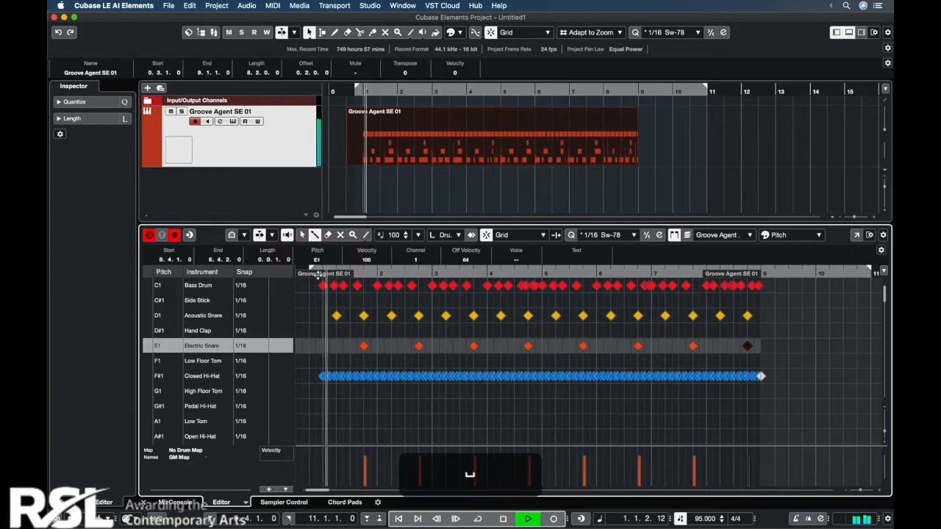
pyautogui.press('h')
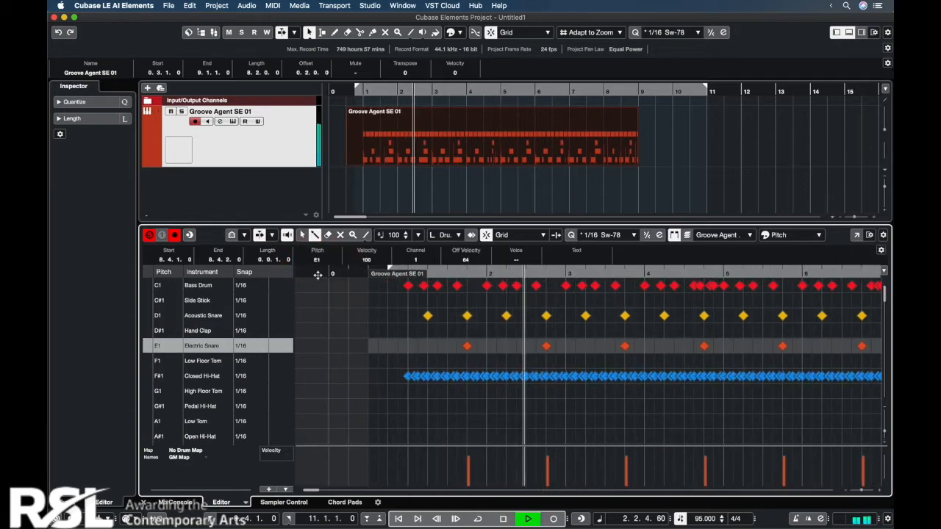
pyautogui.press('h')
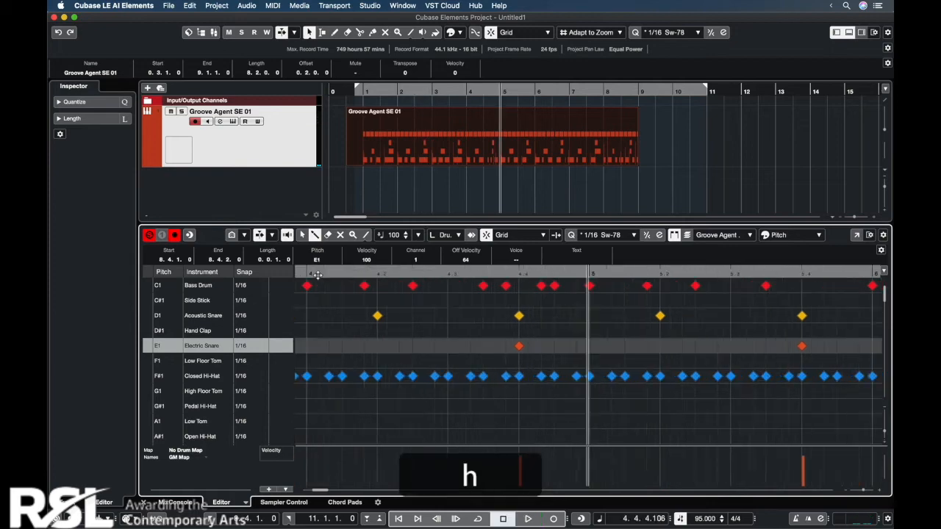
pyautogui.press('space')
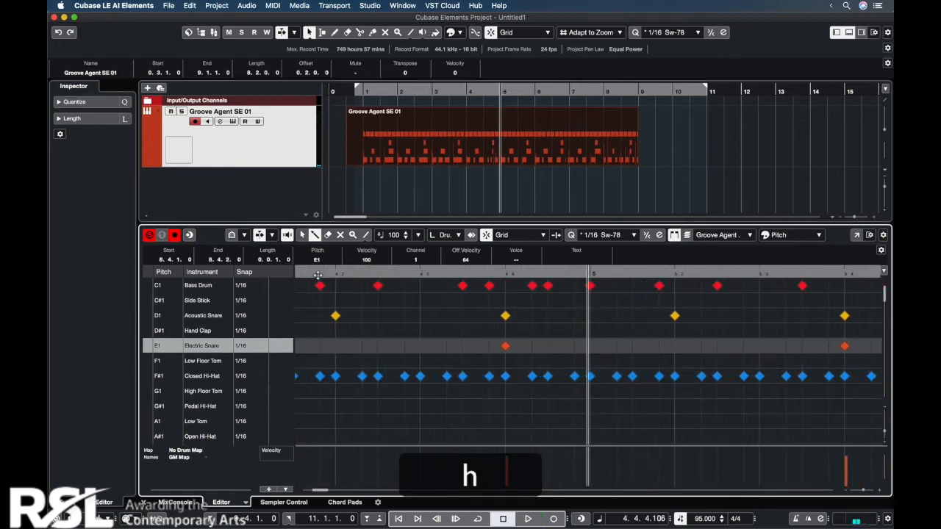
# Step: Add two Electric Snare notes in the last half beat before bar 5 and lower their velocities, the first to 44
pyautogui.click(547, 345)
pyautogui.click(576, 347)
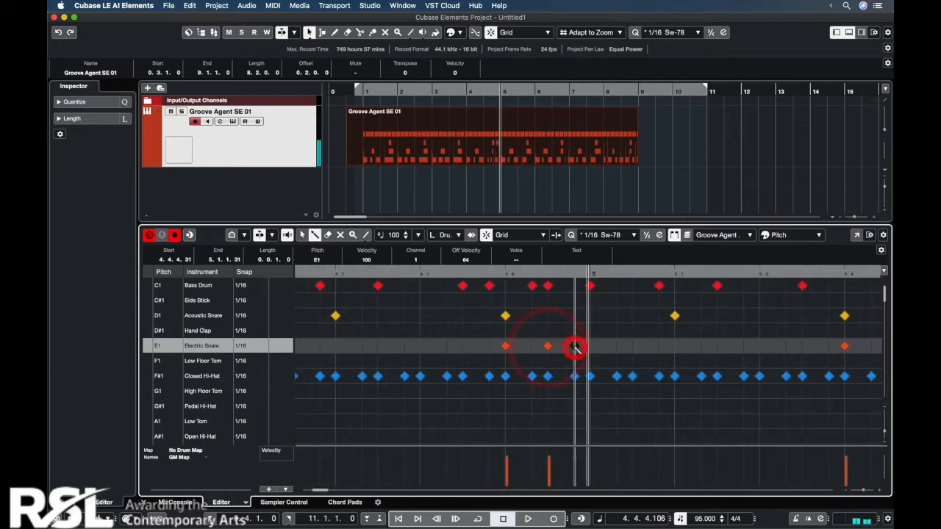
pyautogui.click(547, 470)
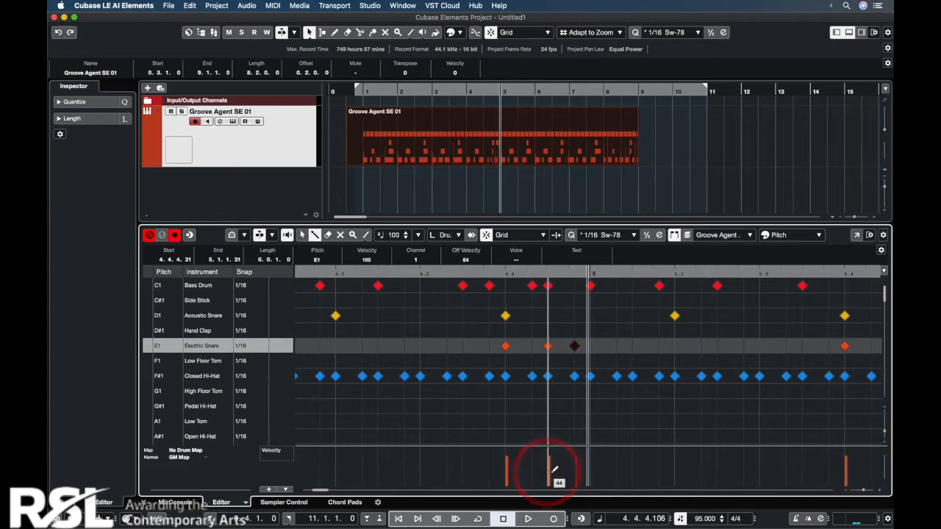
pyautogui.click(577, 464)
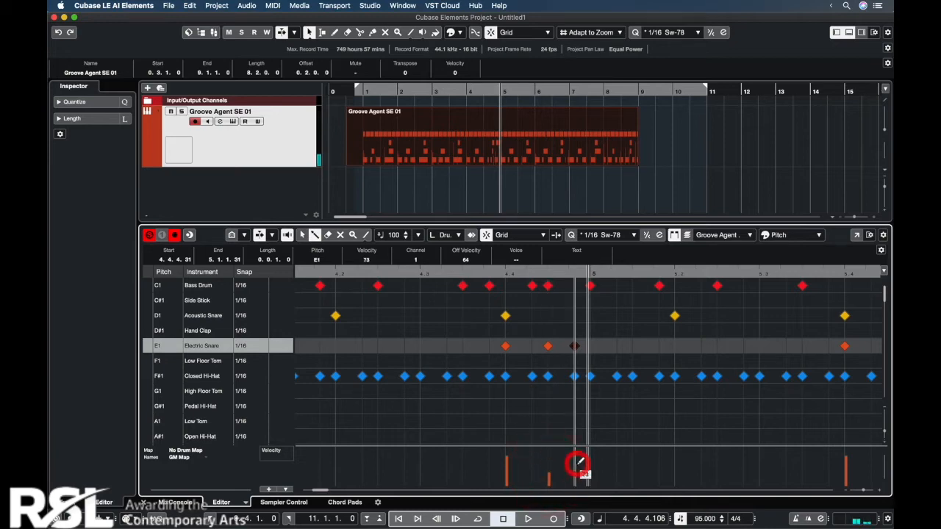
# Step: Add a four-note 1/32 Electric Snare roll at reduced velocity just before bar 7 and play that section back
pyautogui.click(403, 272)
pyautogui.click(461, 271)
pyautogui.press('space')
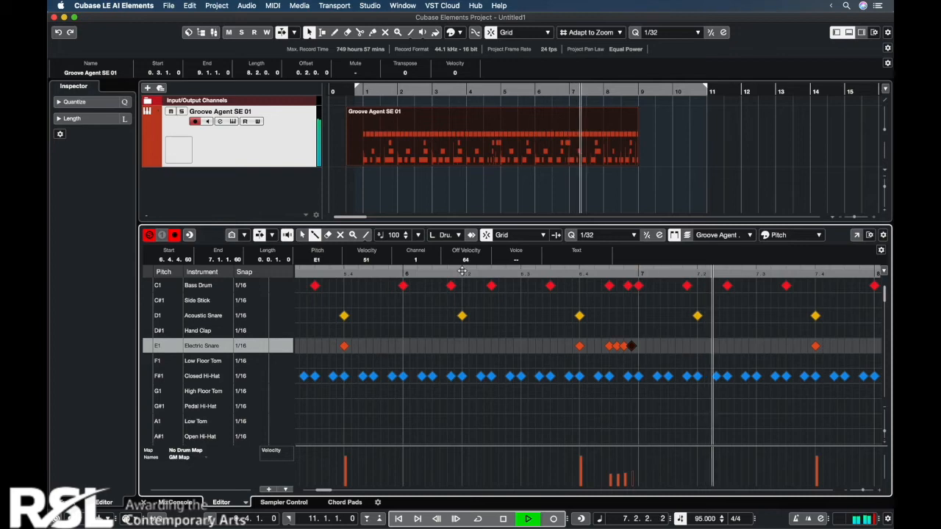
pyautogui.press('g')
pyautogui.press('g')
pyautogui.press('g')
pyautogui.press('g')
pyautogui.press('g')
pyautogui.press('g')
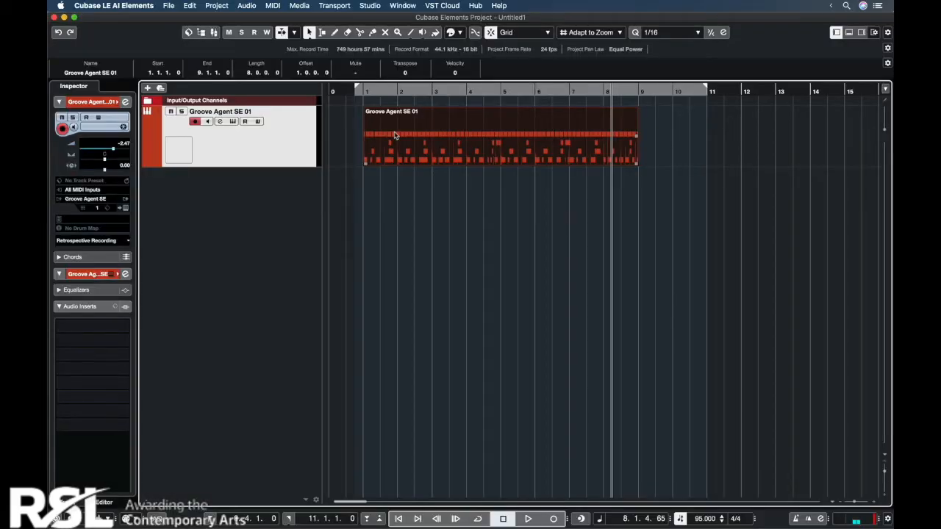
# Step: Add an instrument track with the Prologue synth from the VST instruments below the drum track and reposition its window
pyautogui.click(862, 32)
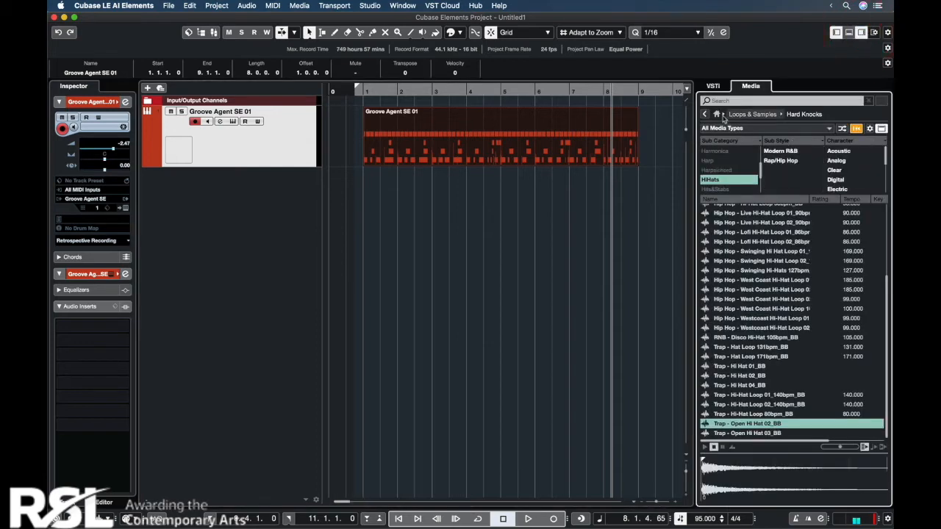
pyautogui.click(704, 114)
pyautogui.click(705, 113)
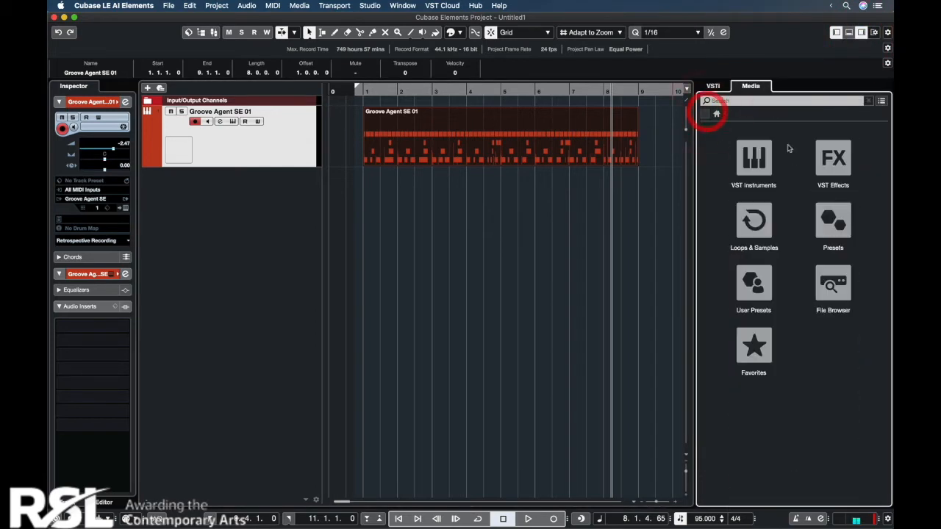
pyautogui.click(751, 160)
pyautogui.scroll(-5, 788, 318)
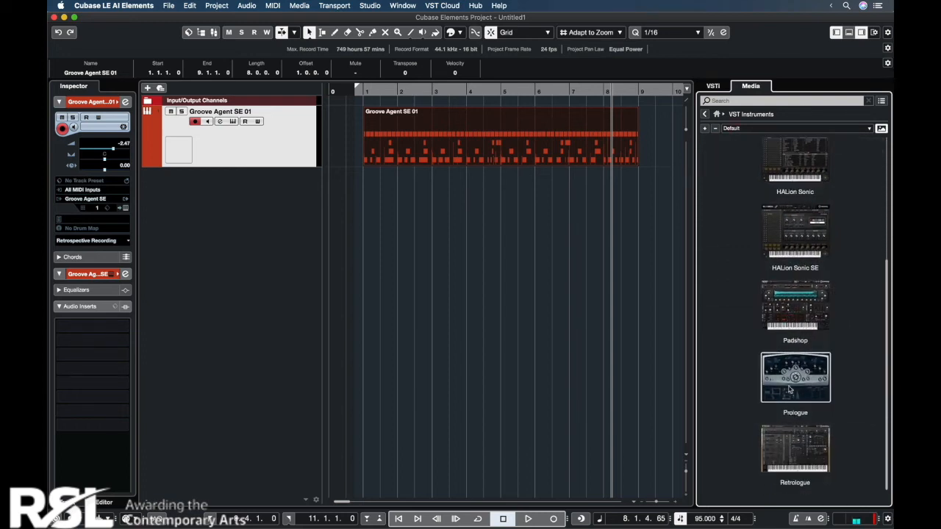
pyautogui.moveTo(790, 390); pyautogui.dragTo(224, 247)
pyautogui.click(862, 32)
pyautogui.moveTo(682, 103); pyautogui.dragTo(615, 130)
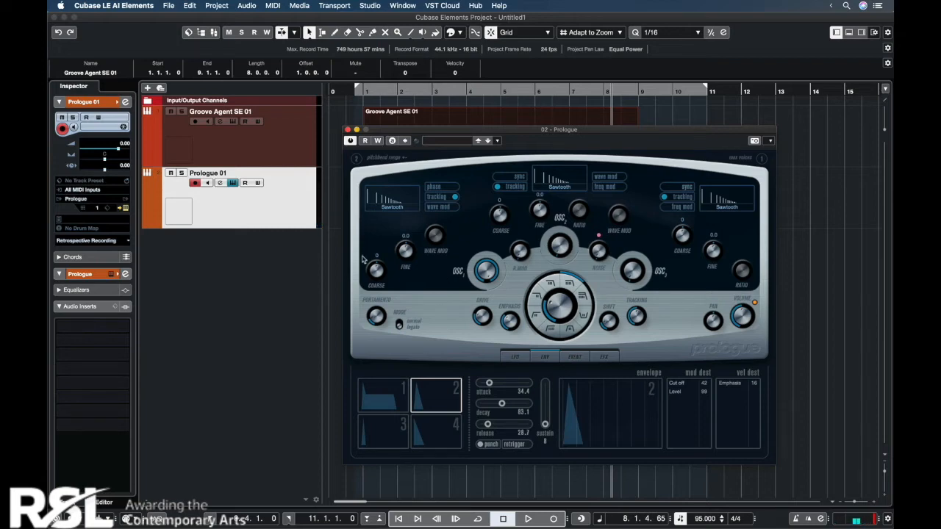
# Step: Shape a Prologue sub bass with oscillator 1 on Sine, envelope 1 attack at 0 and release about 105, and adjusted filter overdrive
pyautogui.click(394, 210)
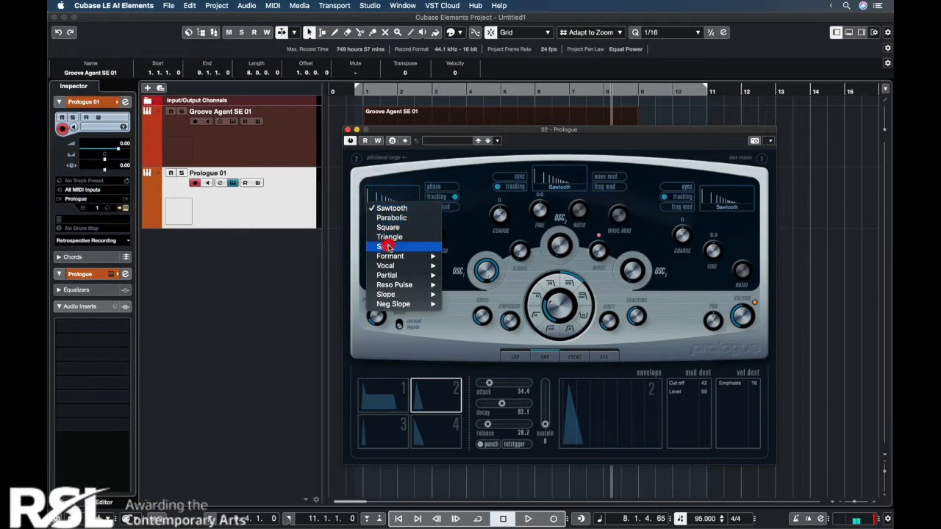
pyautogui.click(388, 247)
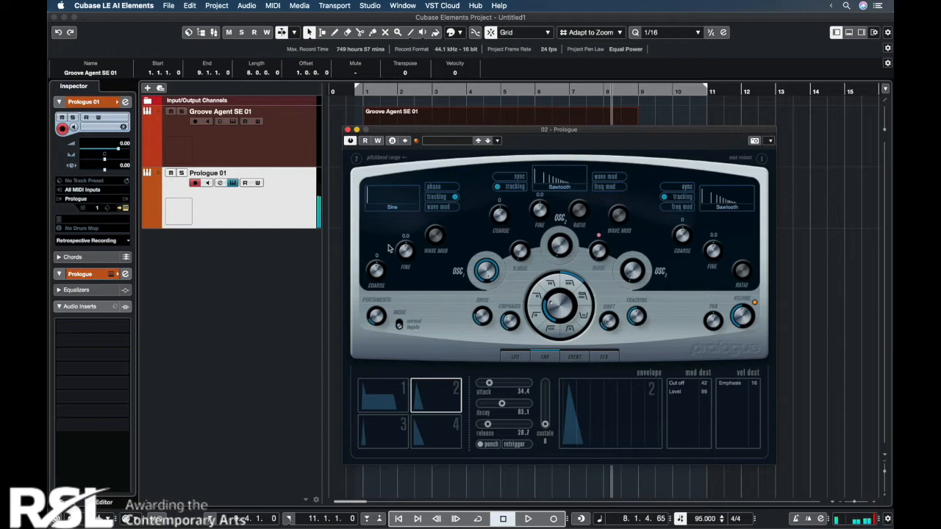
pyautogui.click(406, 396)
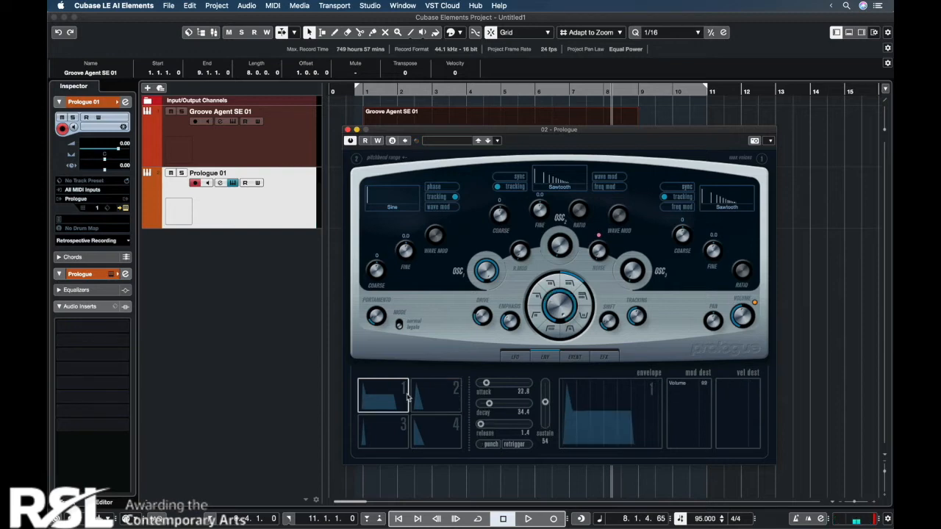
pyautogui.moveTo(486, 383); pyautogui.dragTo(478, 383)
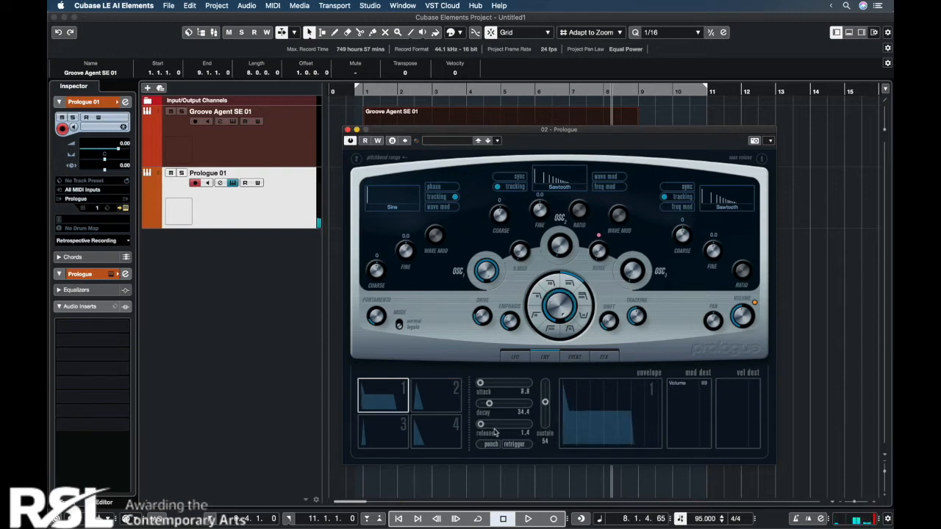
pyautogui.moveTo(480, 426); pyautogui.dragTo(509, 431)
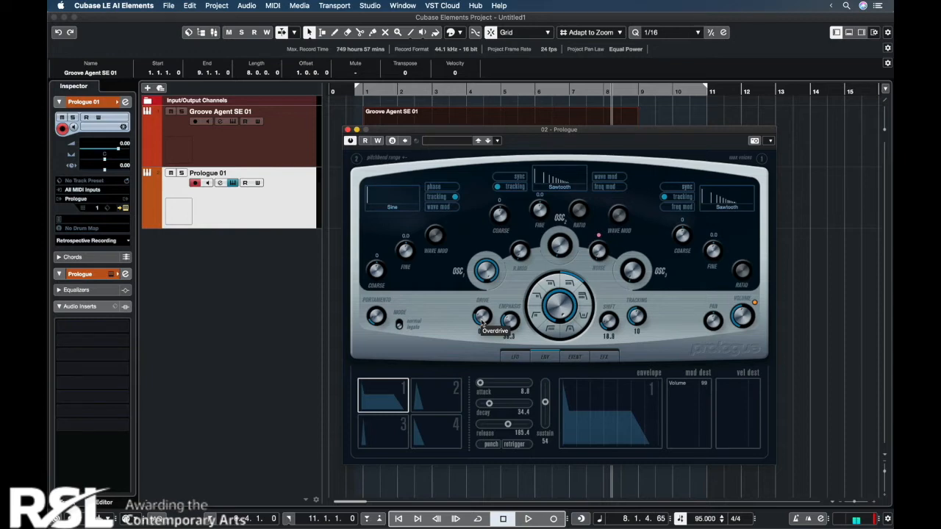
pyautogui.moveTo(482, 322); pyautogui.dragTo(556, 356)
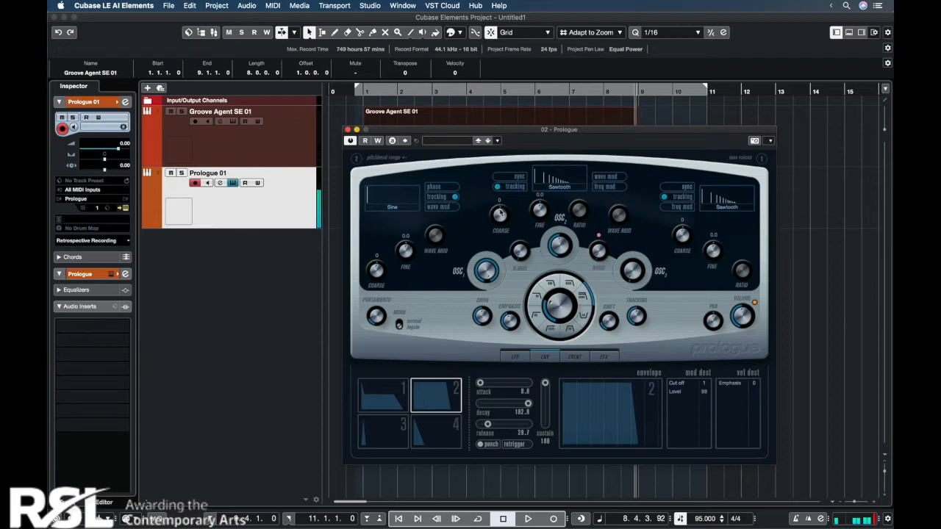
# Step: Rename the Prologue track as Sub
pyautogui.doubleClick(220, 173)
pyautogui.write('Sub')
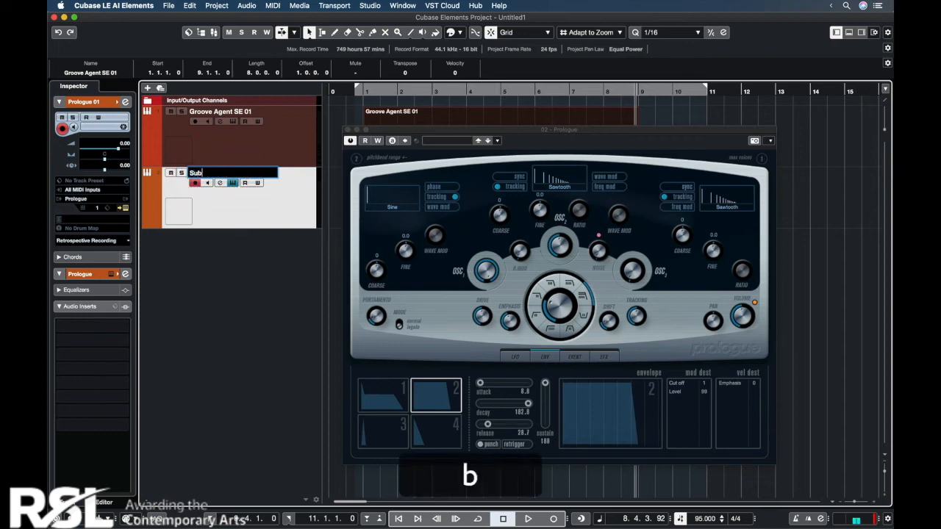
pyautogui.press('Return')
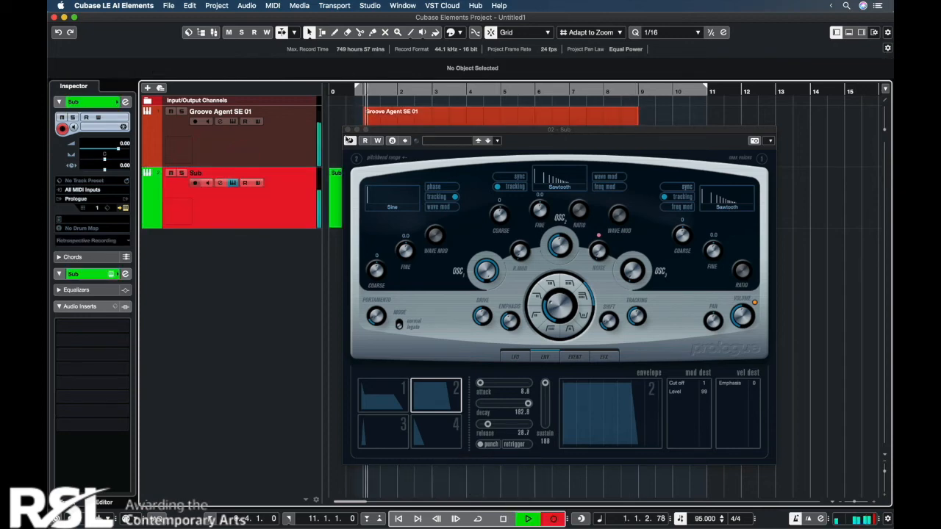
# Step: Record the bass line on the Sub track through bar 8 with the metronome click off and quantize it to 1/16
pyautogui.click(346, 131)
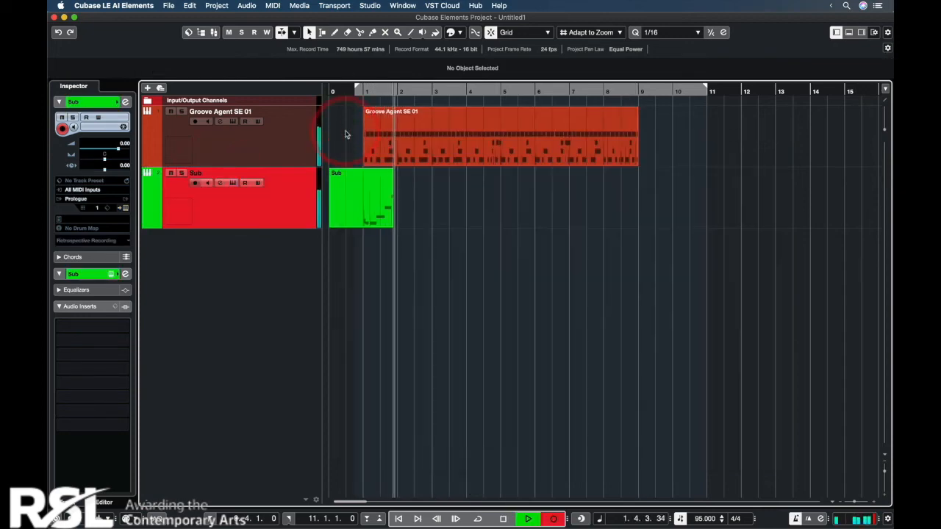
pyautogui.press('c')
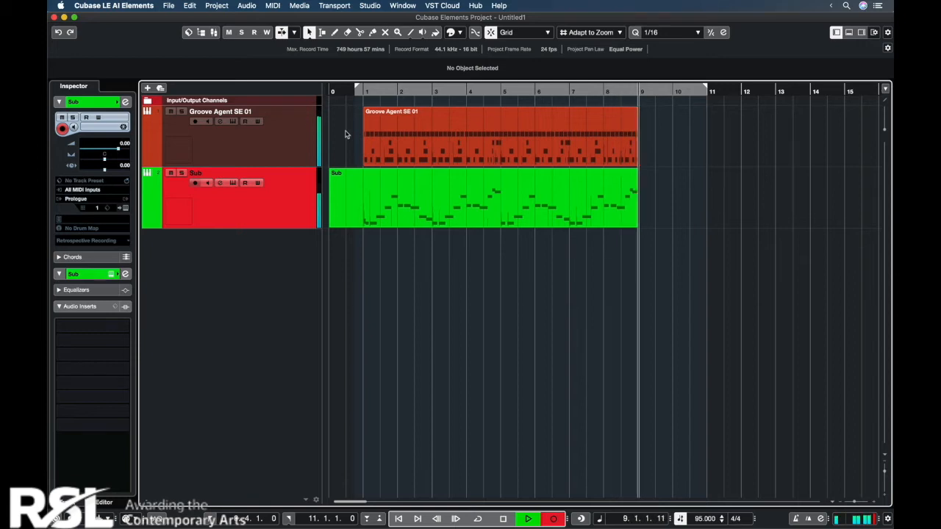
pyautogui.press('space')
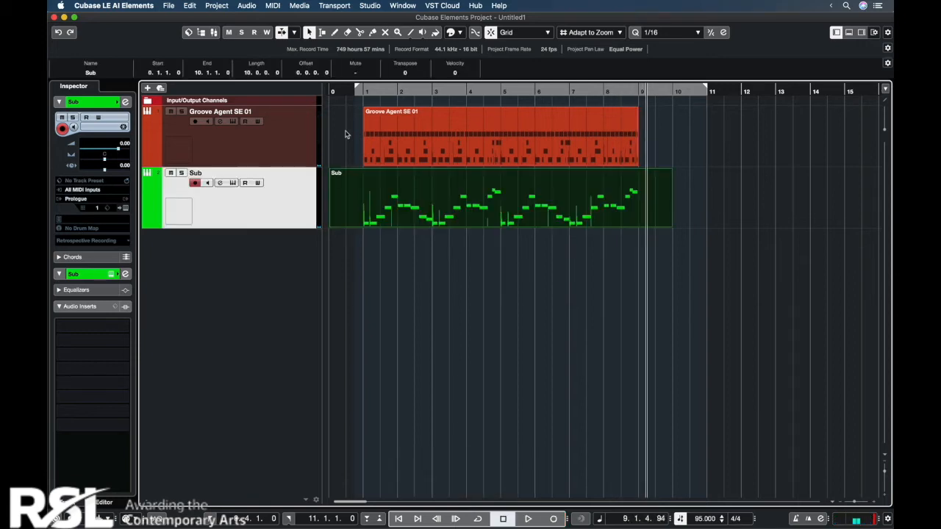
pyautogui.press('q')
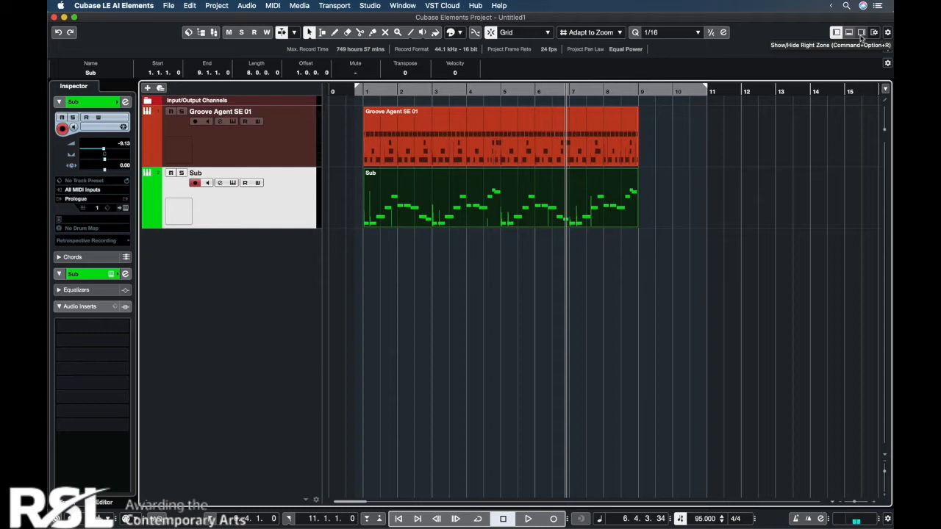
# Step: Add a second Prologue instrument track below the Sub track and set its maximum voices to 8
pyautogui.click(861, 33)
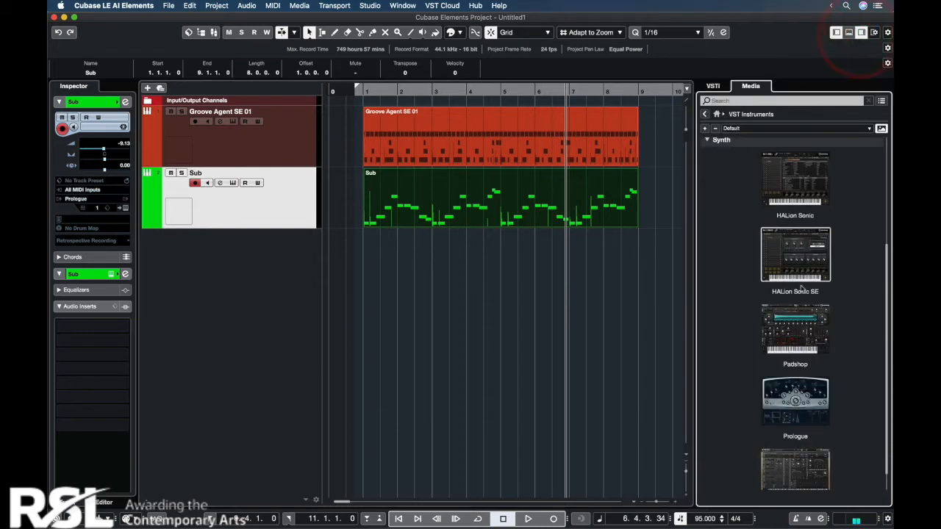
pyautogui.moveTo(796, 403); pyautogui.dragTo(212, 342)
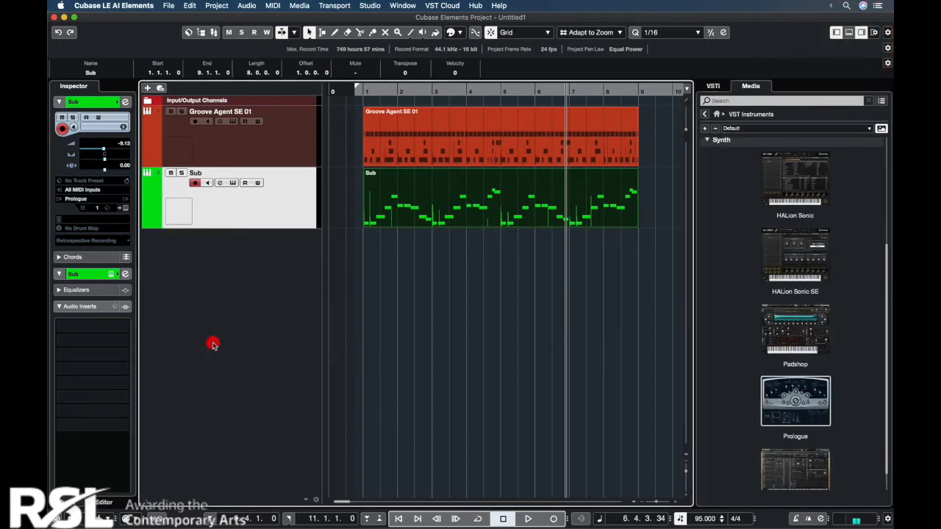
pyautogui.click(860, 31)
pyautogui.moveTo(848, 342); pyautogui.dragTo(554, 154)
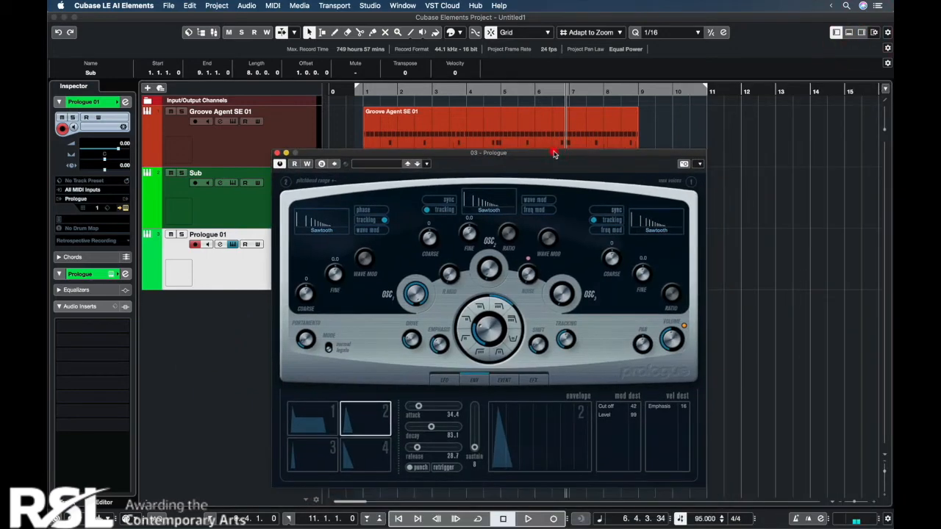
pyautogui.click(693, 182)
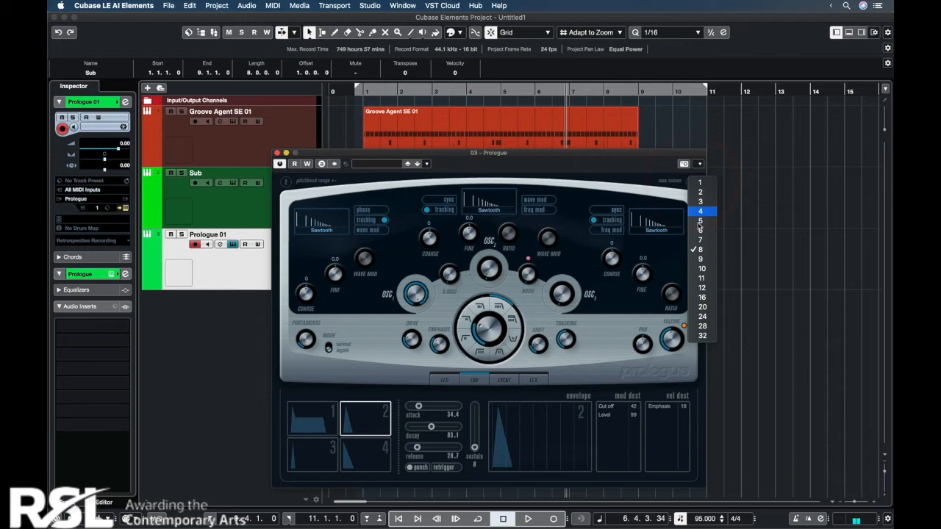
pyautogui.click(698, 250)
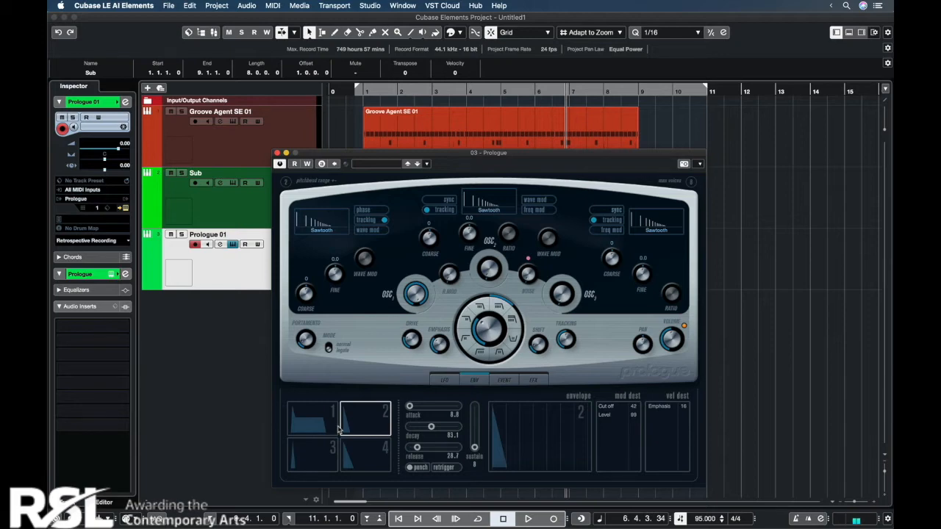
# Step: Set envelope 1 of the second Prologue to sustain 0 and decay about 82, and change the filter type and emphasis
pyautogui.click(334, 428)
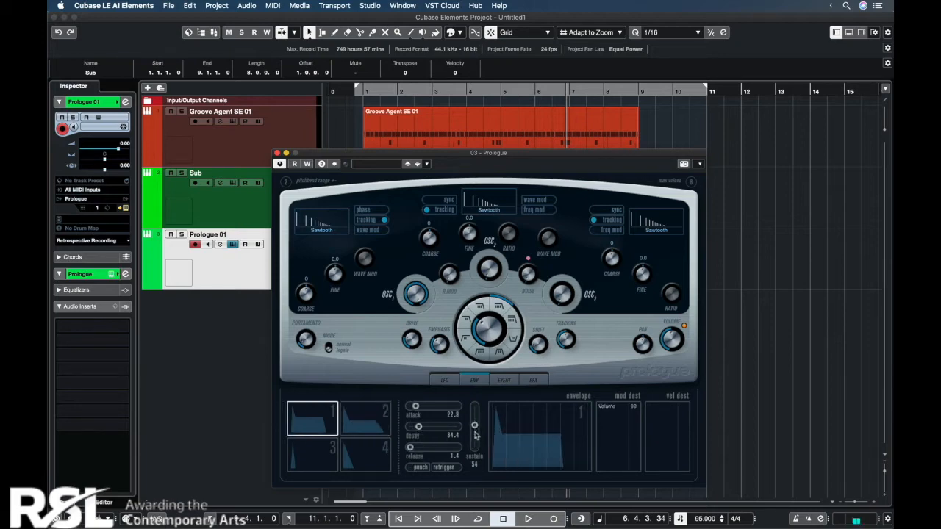
pyautogui.moveTo(474, 433); pyautogui.dragTo(474, 449)
pyautogui.moveTo(418, 426); pyautogui.dragTo(434, 427)
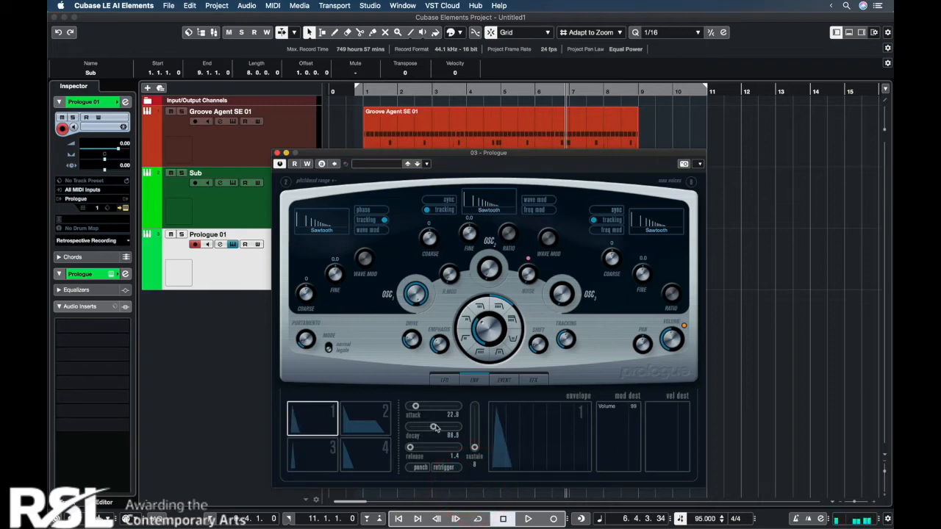
pyautogui.moveTo(435, 428); pyautogui.dragTo(432, 428)
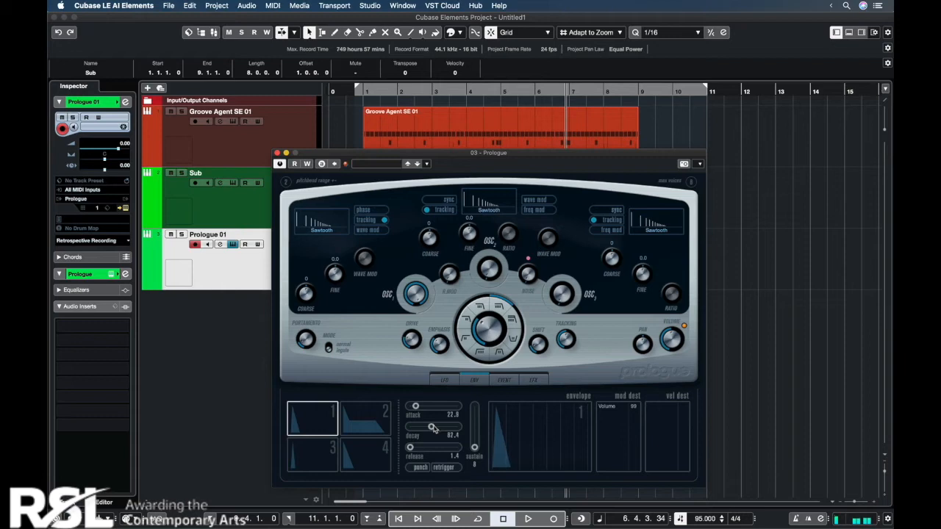
pyautogui.click(465, 336)
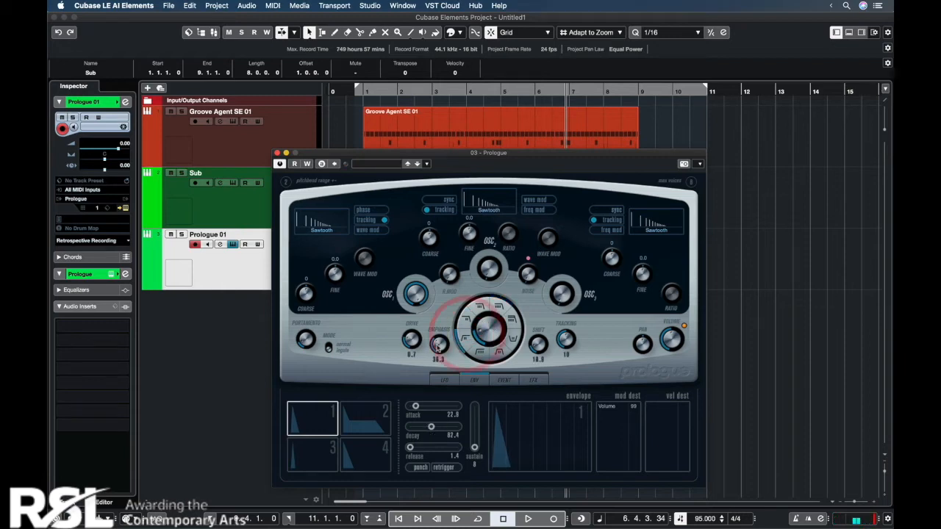
pyautogui.click(440, 350)
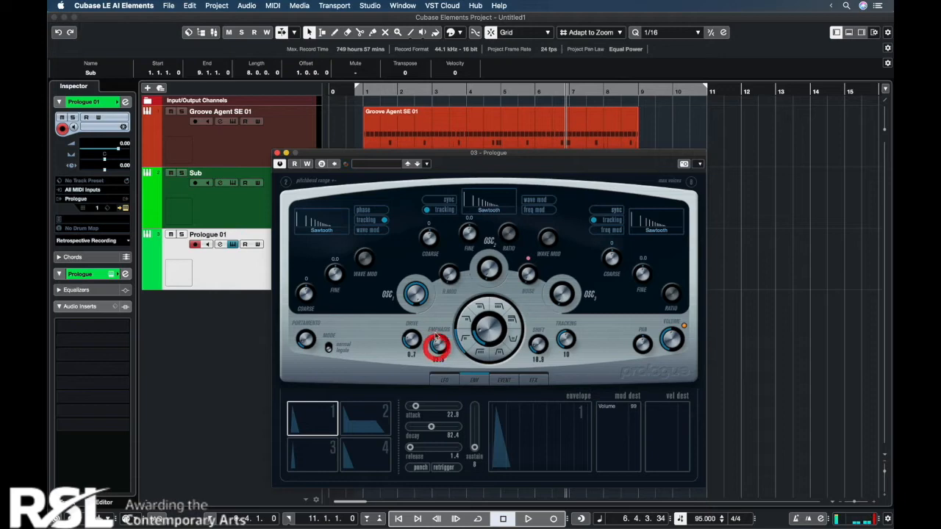
# Step: Set oscillator 2 to a Square waveform with fine tuning 2.9, and adjust the filter cutoff
pyautogui.click(494, 217)
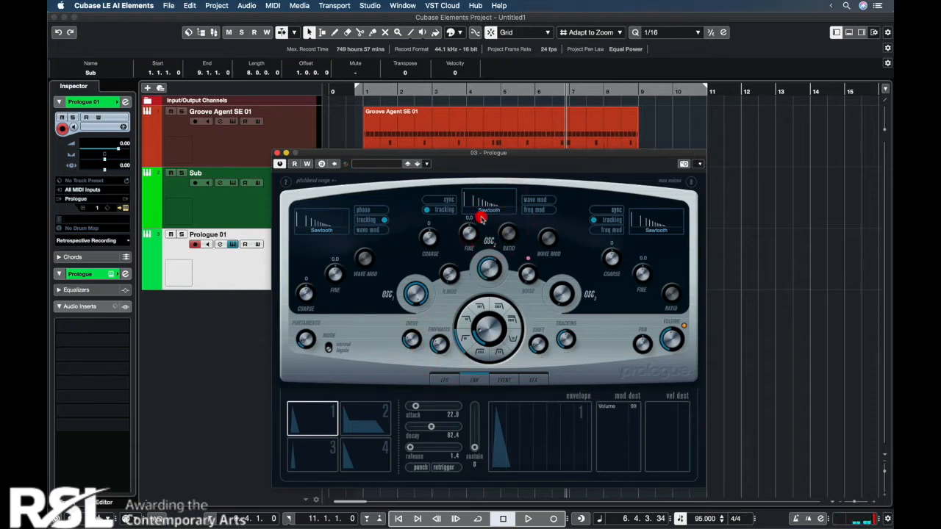
pyautogui.click(484, 213)
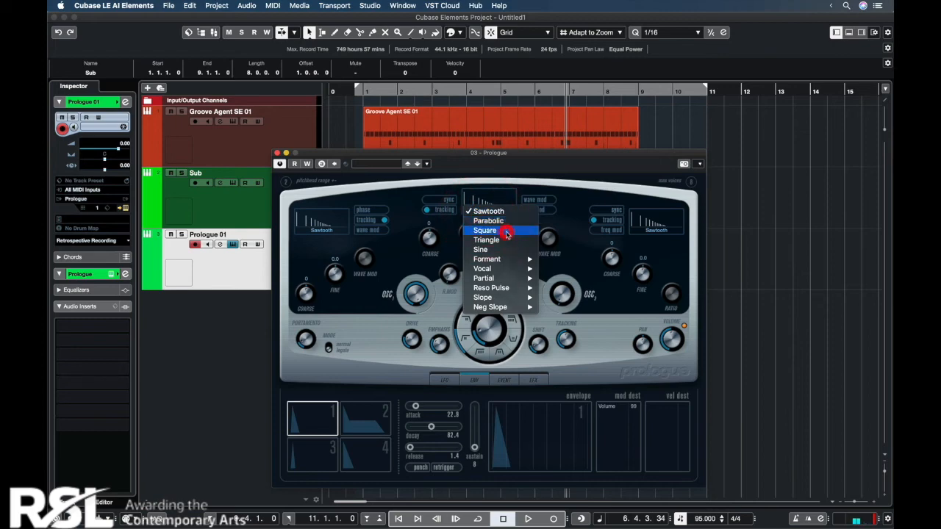
pyautogui.click(506, 231)
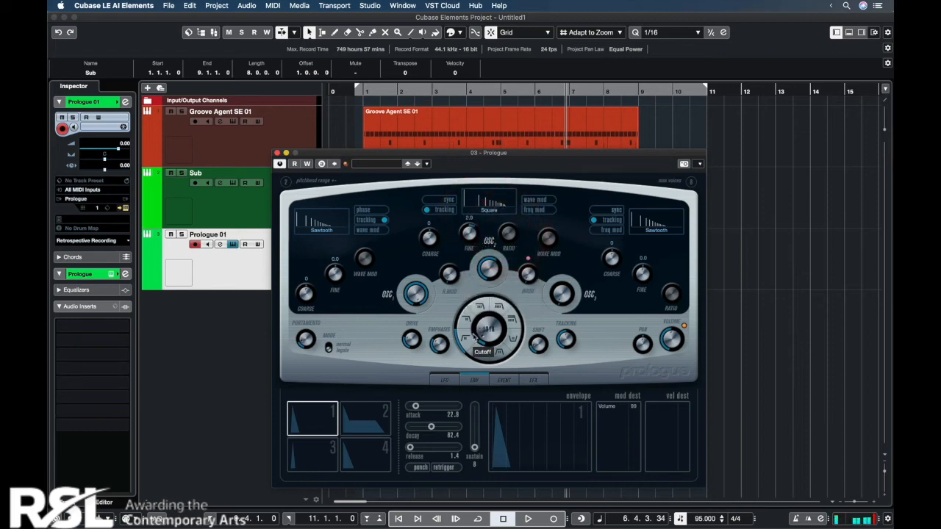
pyautogui.click(477, 332)
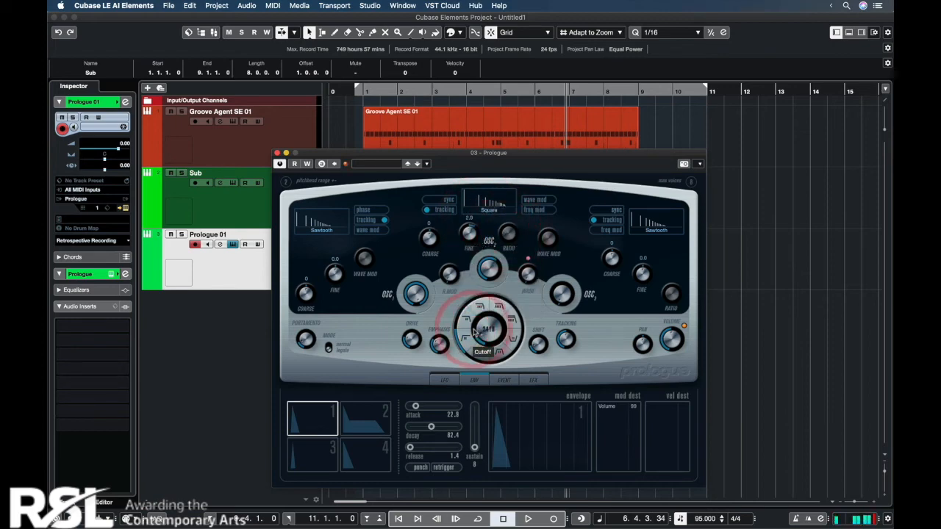
# Step: Activate the synth's delay in cross delay mode and its modulation effect as a phaser
pyautogui.click(530, 379)
pyautogui.click(413, 406)
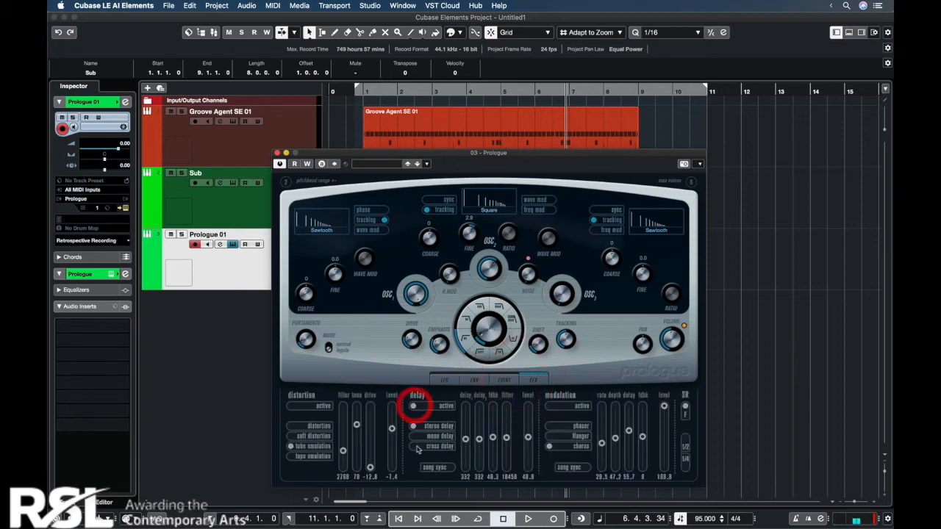
pyautogui.click(414, 446)
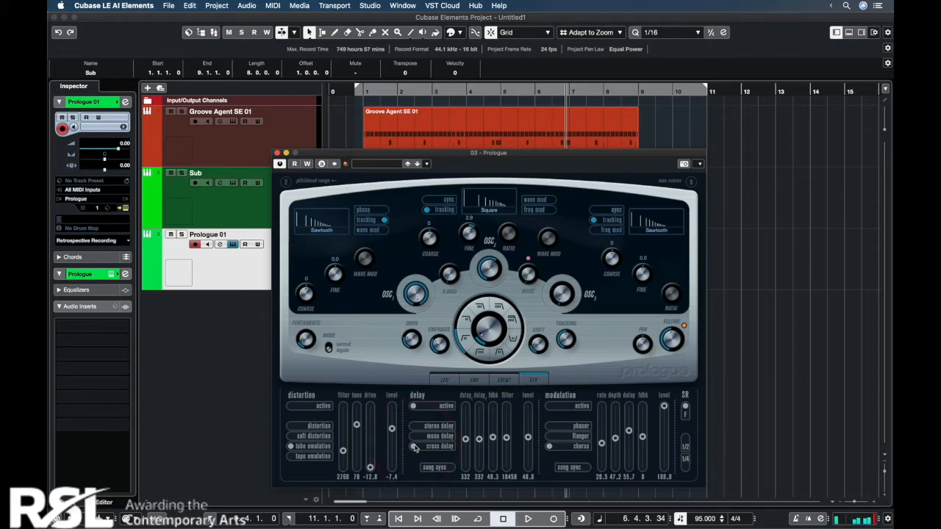
pyautogui.click(482, 332)
pyautogui.click(549, 426)
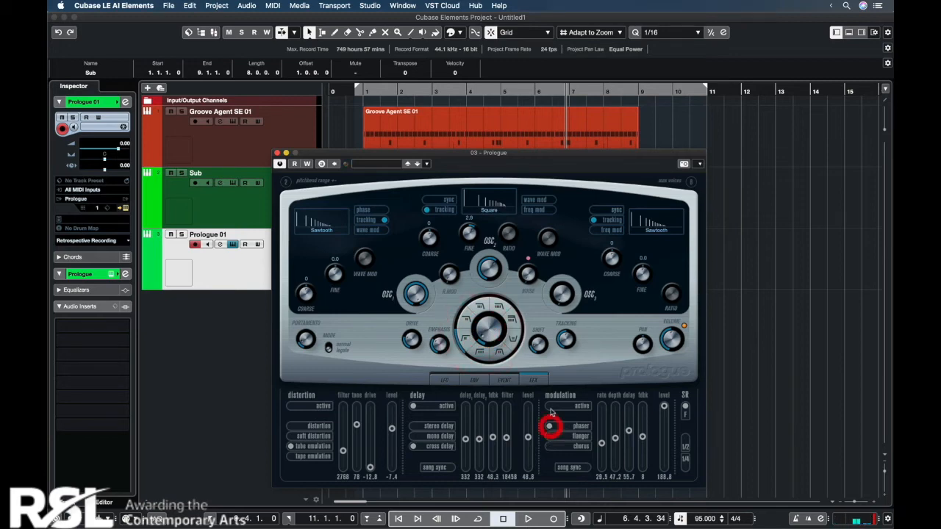
# Step: Lower the Prologue 01 track volume to about -10.3, and adjust the synth's filter emphasis and oscillator 2 coarse tuning
pyautogui.moveTo(104, 150); pyautogui.dragTo(102, 152)
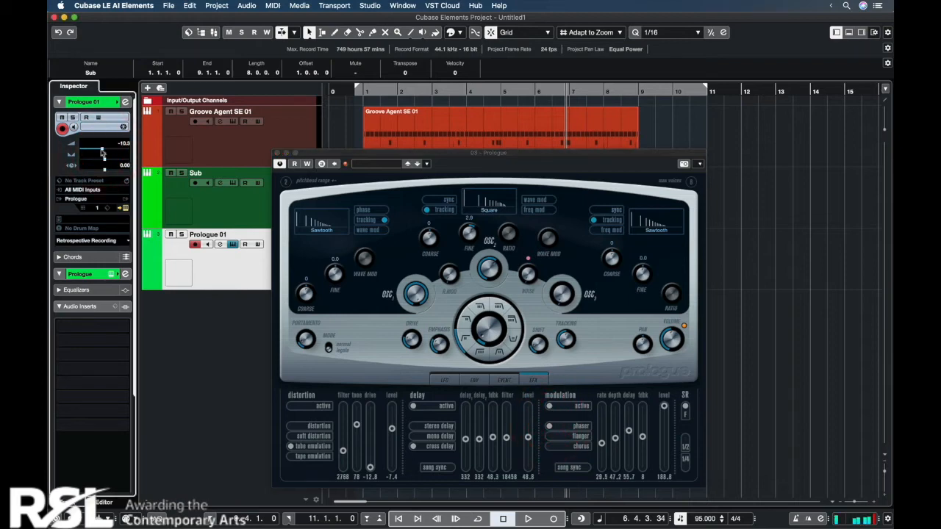
pyautogui.click(435, 343)
pyautogui.click(436, 344)
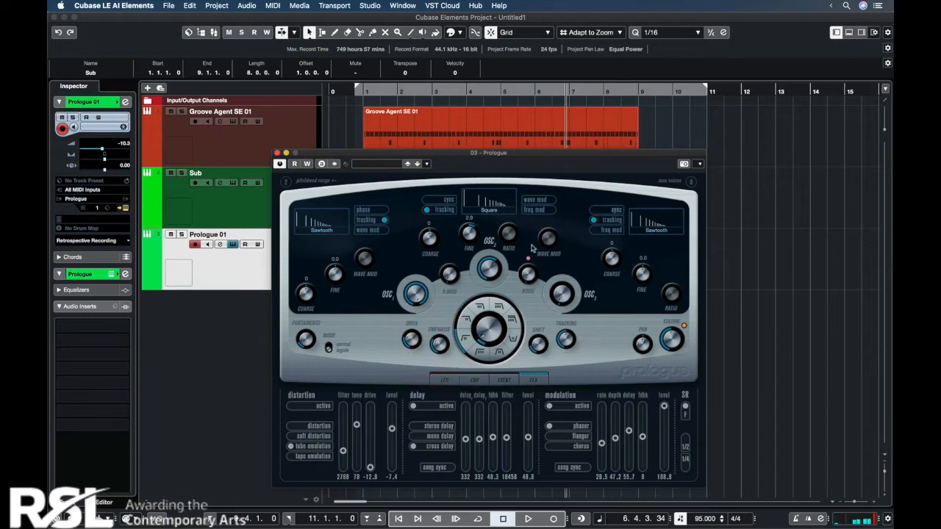
pyautogui.moveTo(431, 240); pyautogui.dragTo(431, 231)
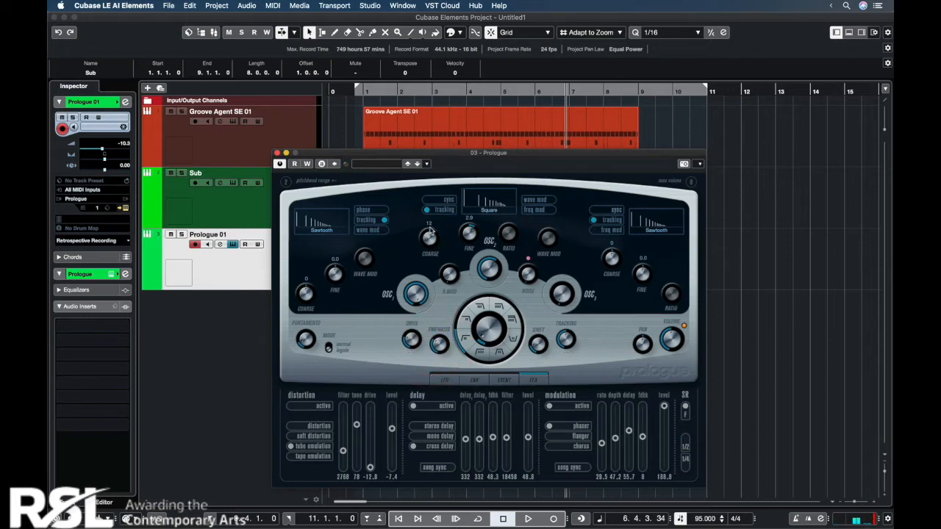
pyautogui.click(430, 232)
pyautogui.click(277, 153)
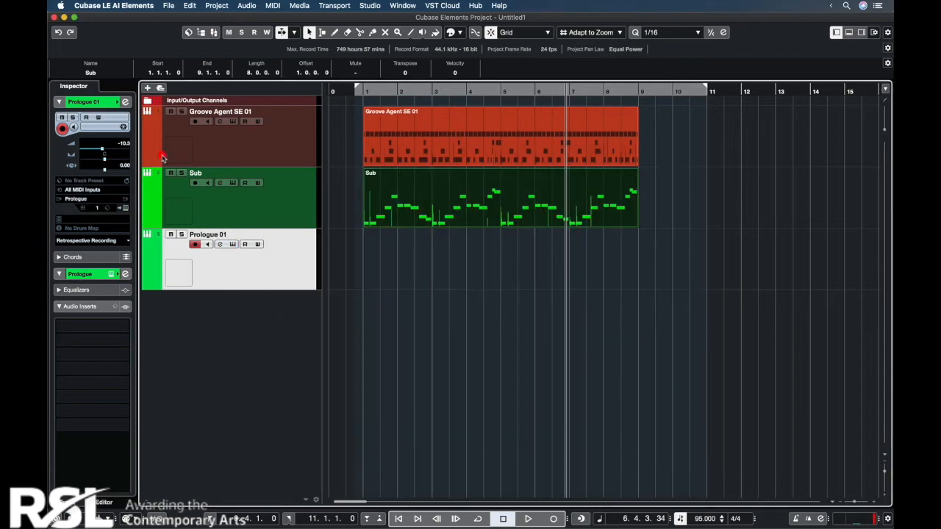
# Step: Add an FX channel named Reverb with the RoomWorks SE effect to send 1 of the Prologue 01 channel
pyautogui.click(220, 245)
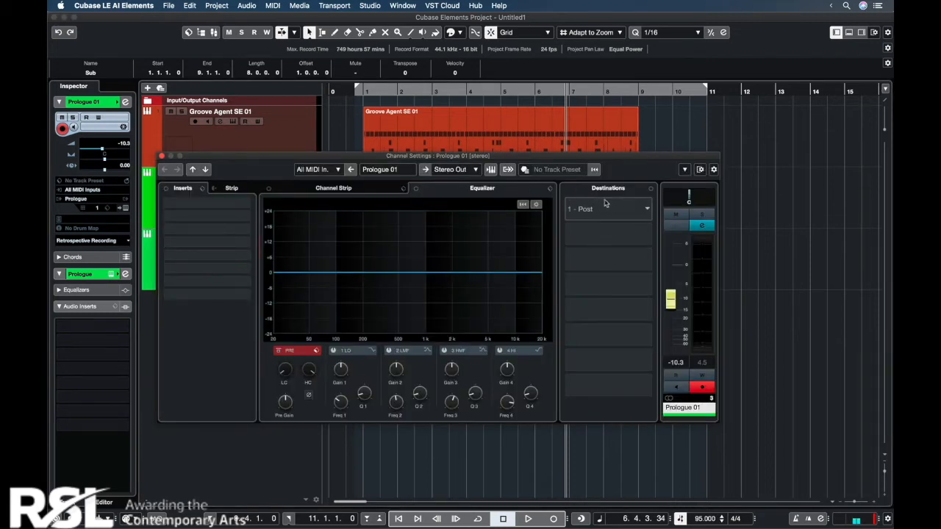
pyautogui.rightClick(607, 208)
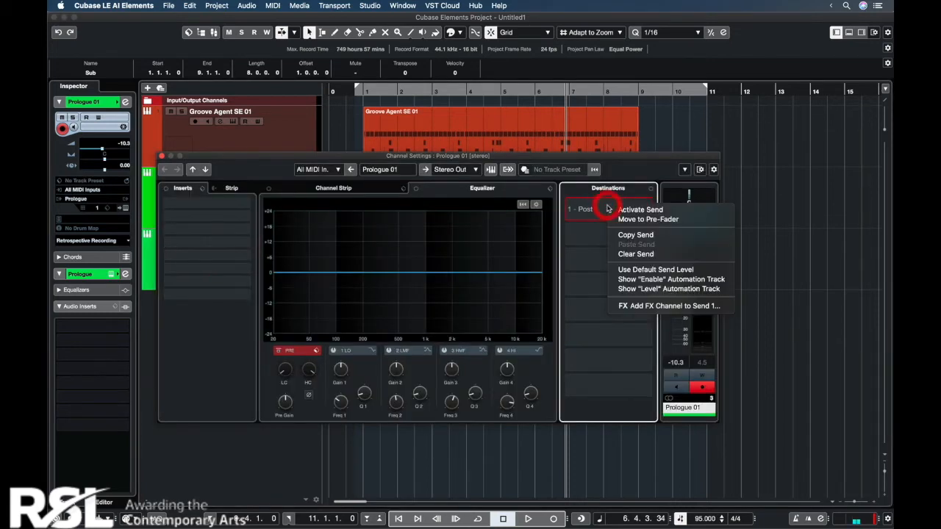
pyautogui.click(642, 312)
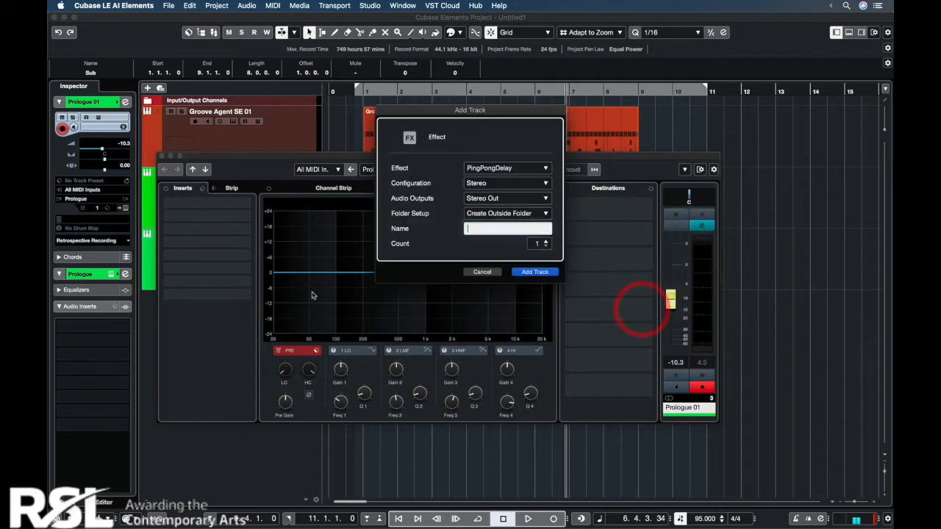
pyautogui.click(499, 168)
pyautogui.write('rever')
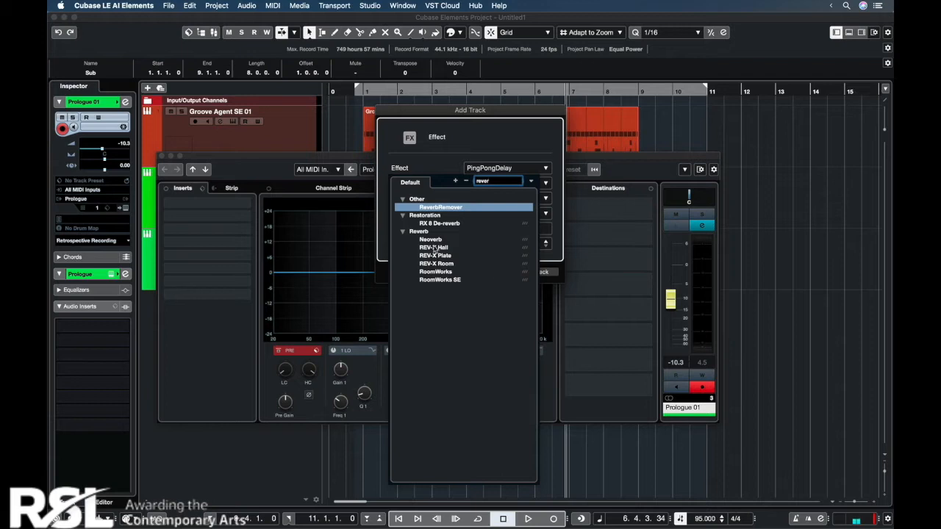
pyautogui.click(441, 280)
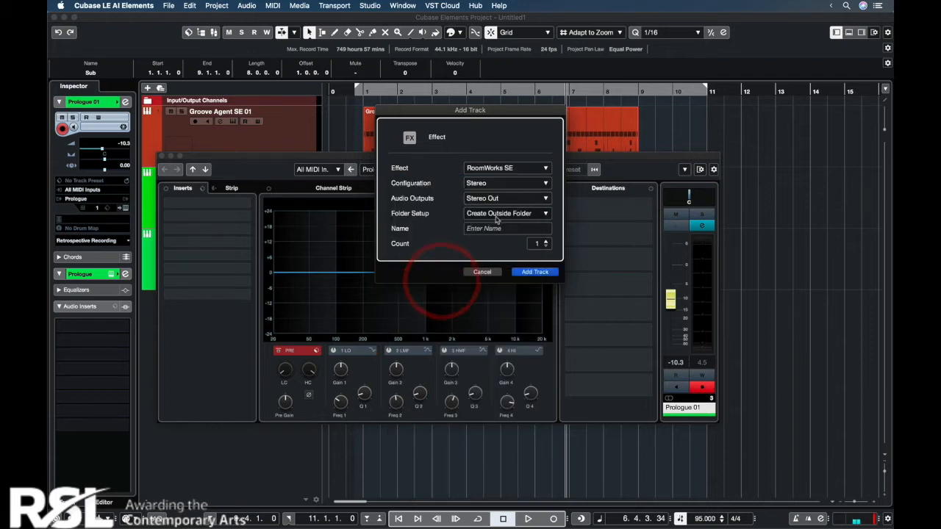
pyautogui.click(482, 230)
pyautogui.write('Re')
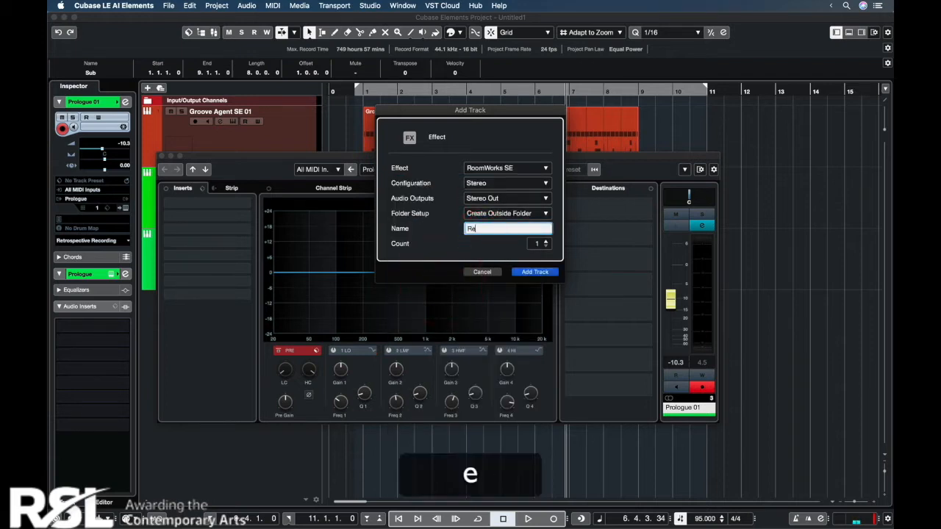
pyautogui.write('verb')
pyautogui.click(536, 272)
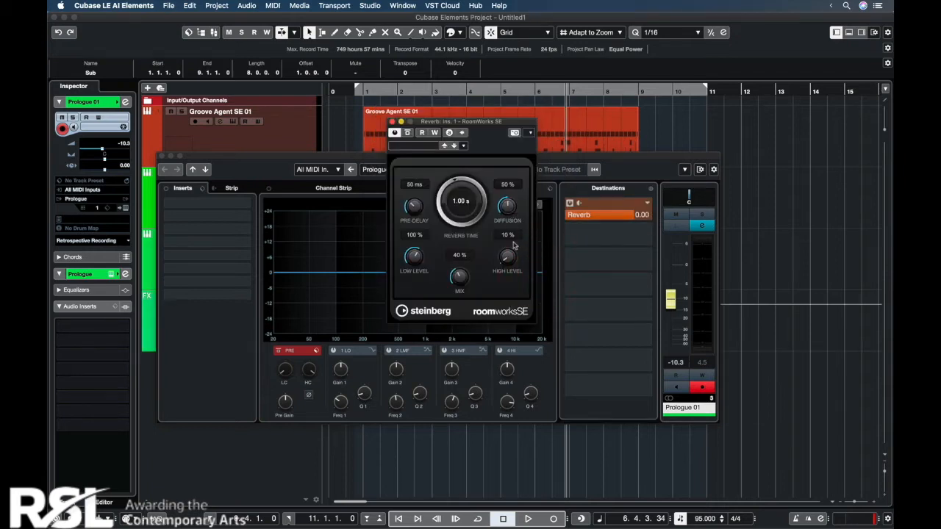
# Step: Set RoomWorks SE to 100% mix, 50% high level and 1.17 s reverb time, and the Prologue 01 reverb send level to -7.96
pyautogui.click(484, 191)
pyautogui.click(512, 230)
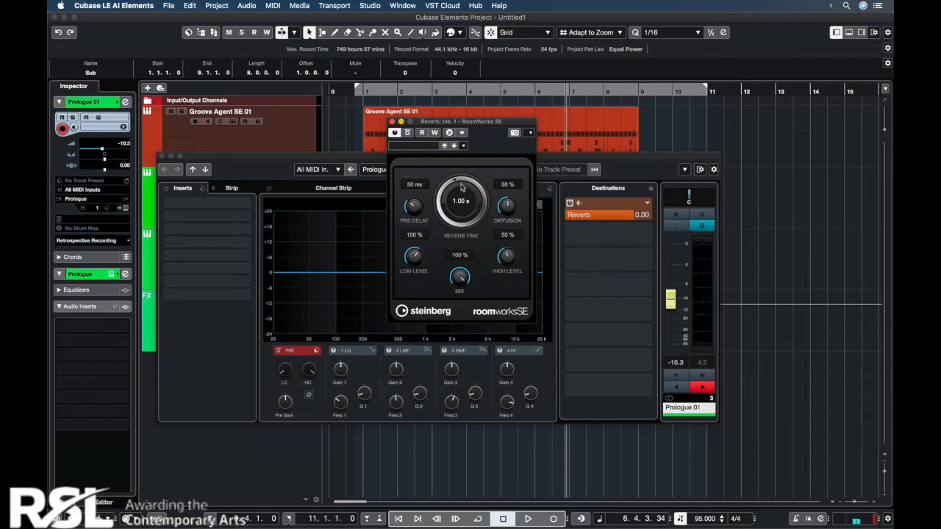
pyautogui.click(454, 181)
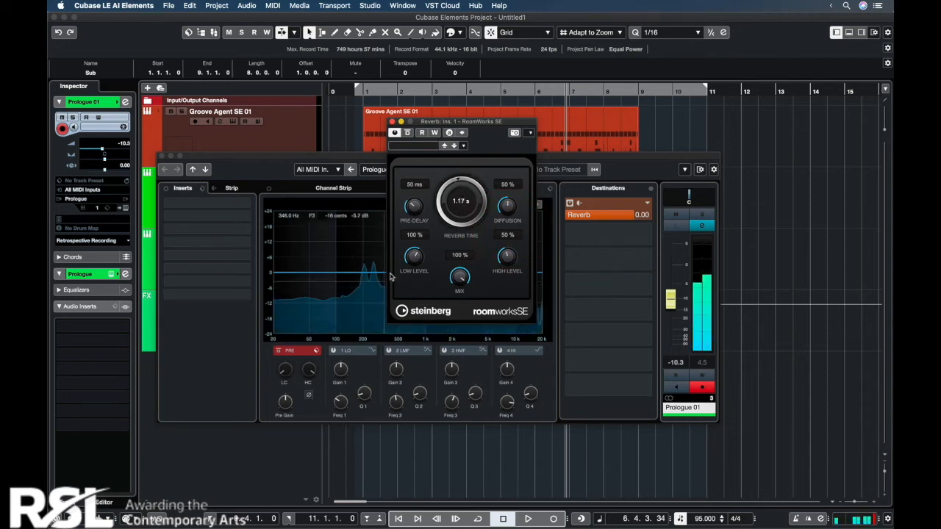
pyautogui.click(592, 214)
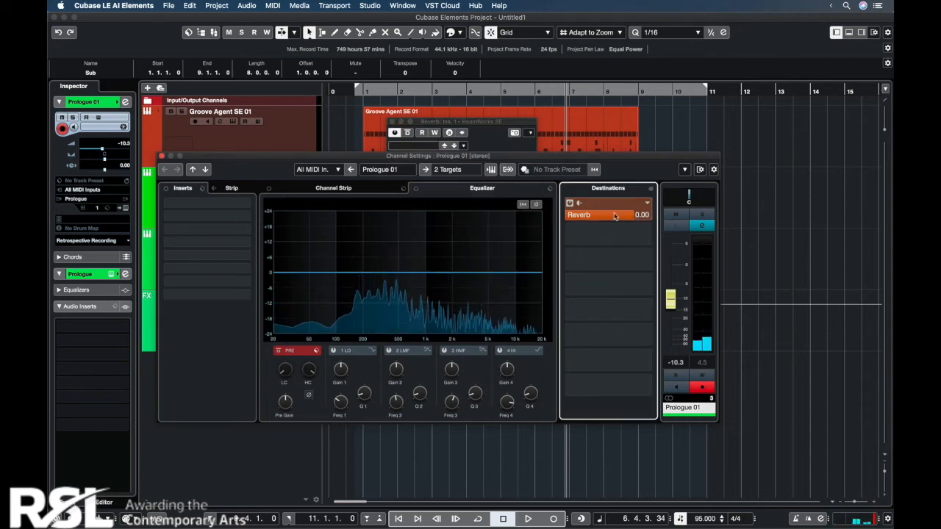
pyautogui.click(591, 215)
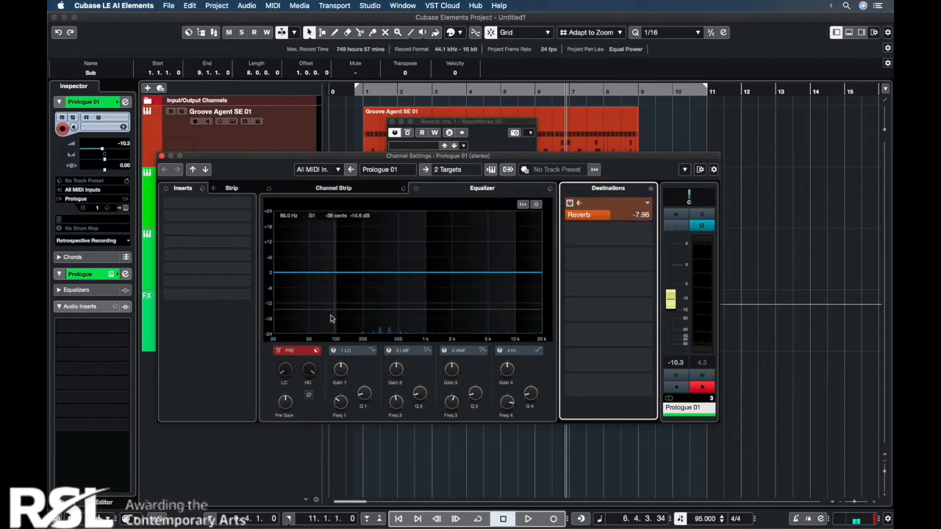
# Step: Shape the Prologue 01 channel EQ with a low cut, a high-frequency boost and a low-mid cut, and lower its volume to -15.7
pyautogui.click(285, 370)
pyautogui.moveTo(287, 333); pyautogui.dragTo(288, 326)
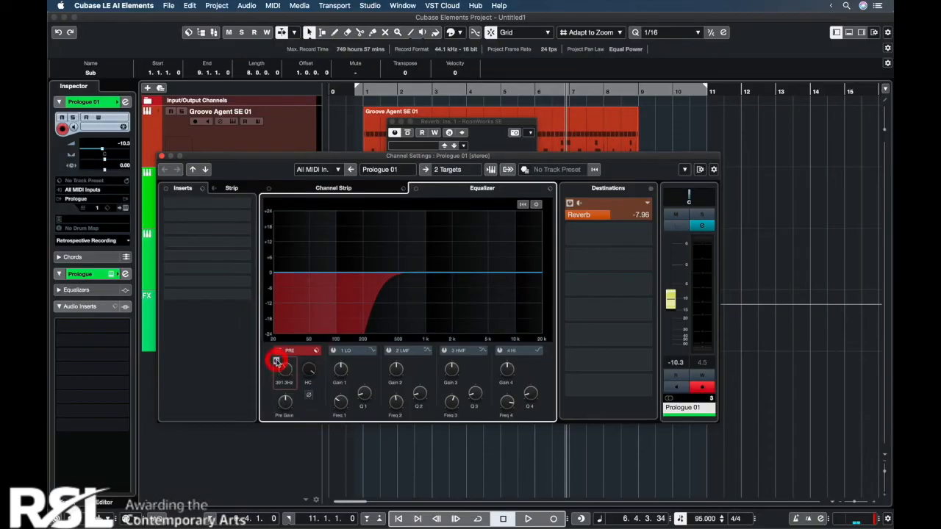
pyautogui.moveTo(276, 358); pyautogui.dragTo(284, 375)
pyautogui.click(283, 377)
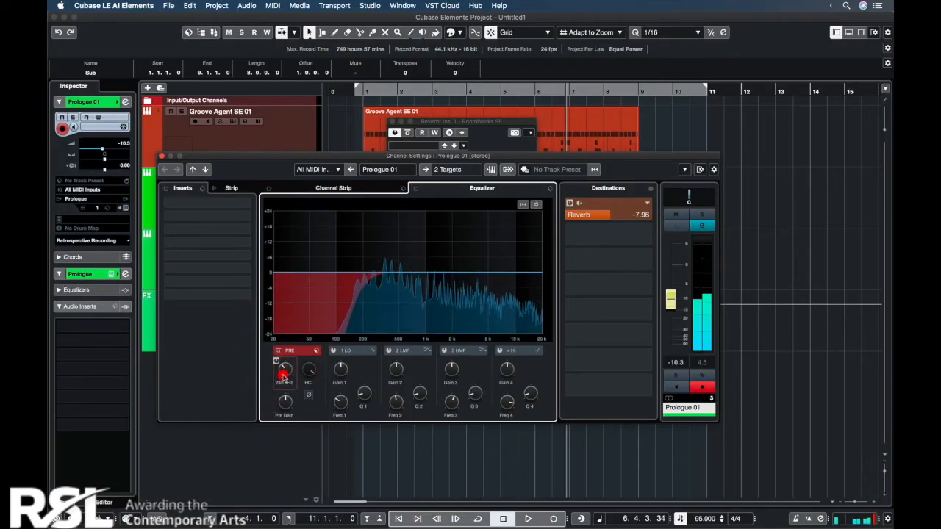
pyautogui.click(515, 270)
pyautogui.moveTo(516, 270); pyautogui.dragTo(493, 256)
pyautogui.moveTo(407, 274)
pyautogui.mouseDown()
pyautogui.moveTo(391, 254)
pyautogui.moveTo(394, 283)
pyautogui.mouseUp()
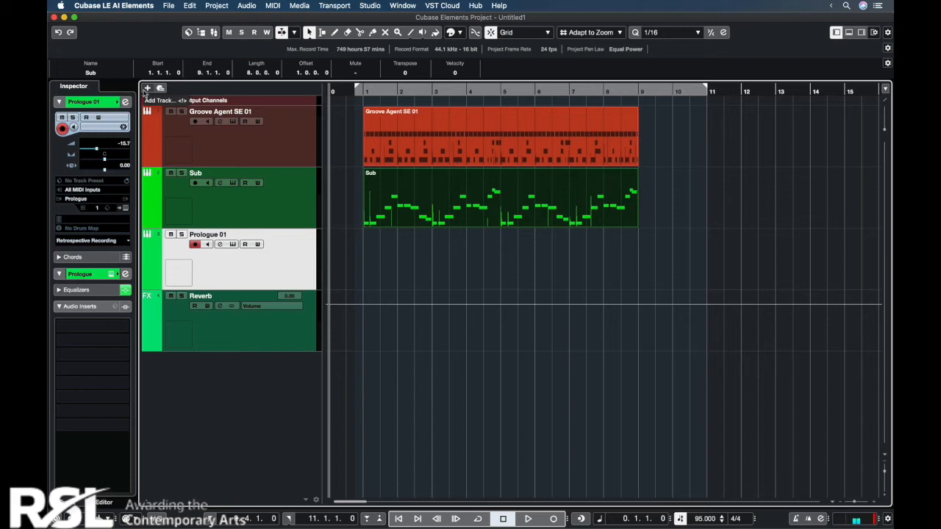
# Step: Add a chord track to the project below the Prologue 01 track
pyautogui.click(147, 89)
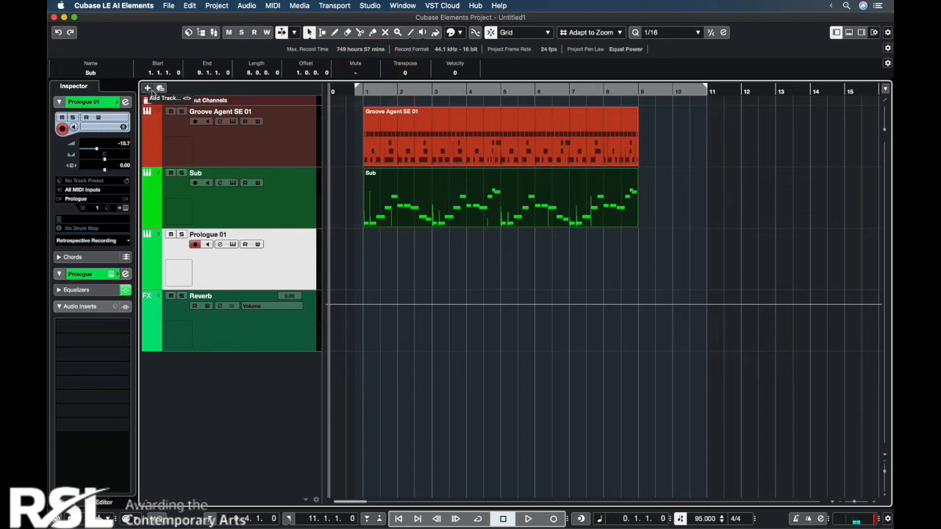
pyautogui.click(147, 89)
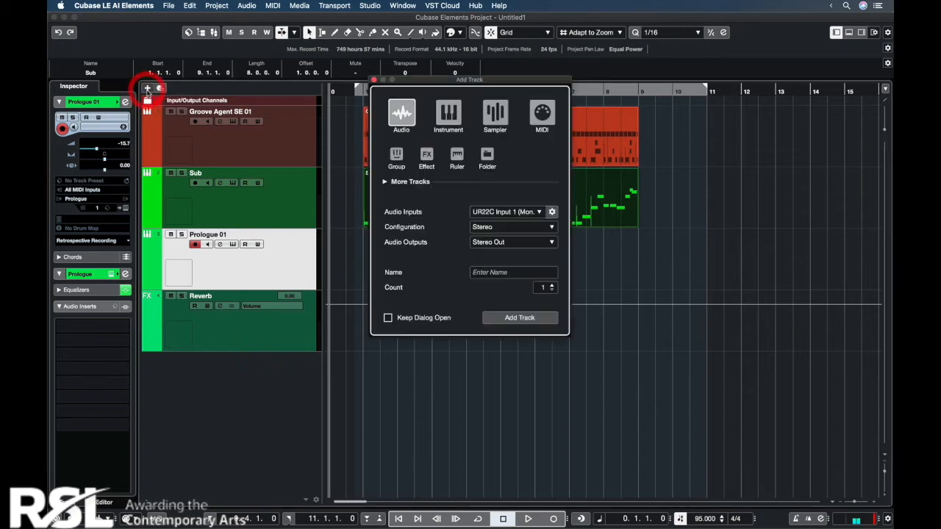
pyautogui.click(385, 182)
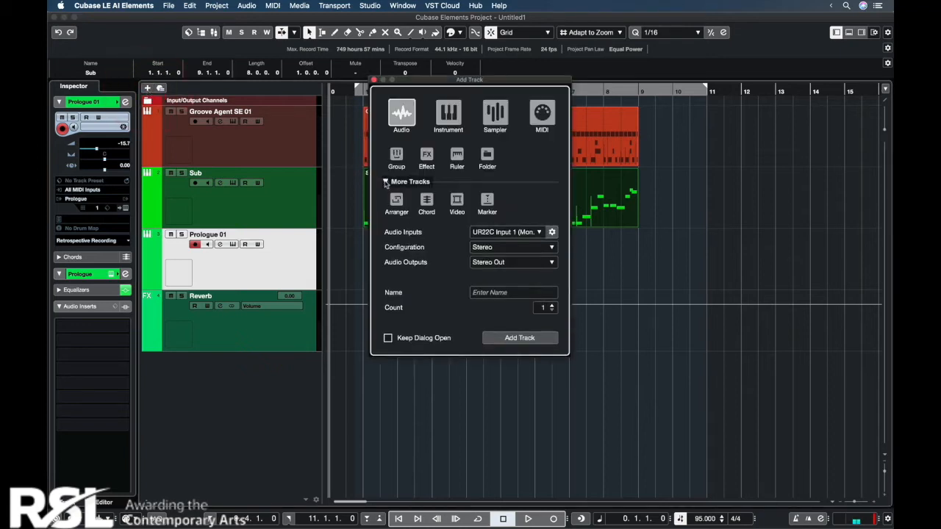
pyautogui.click(427, 201)
pyautogui.click(427, 201)
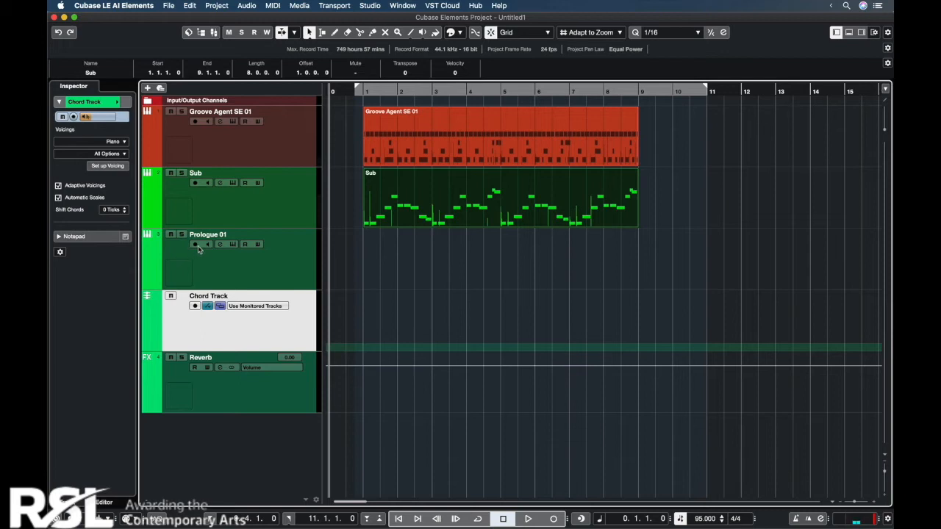
# Step: Draw empty chord events at bars 1, 2 and 3 of the chord track and rename the Prologue 01 track as Pluck
pyautogui.press('alt')
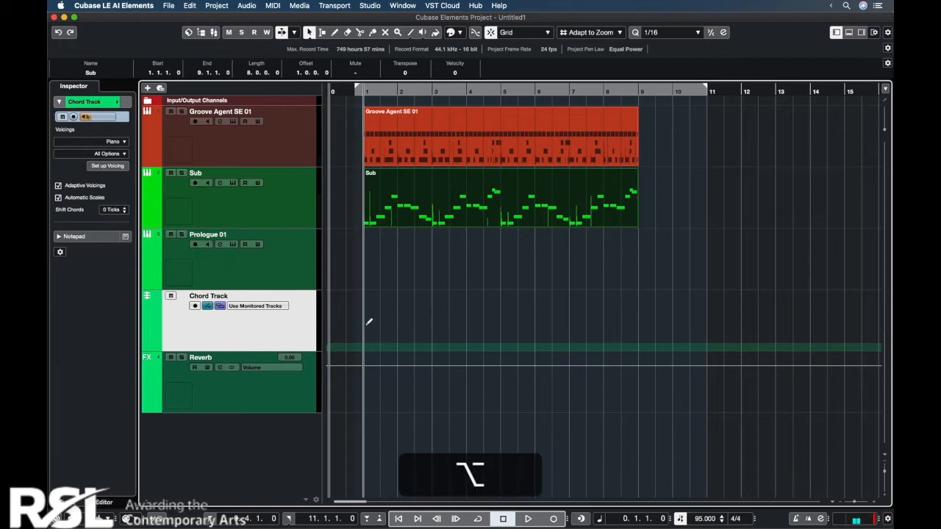
pyautogui.keyDown('alt'); pyautogui.click(370, 320); pyautogui.keyUp('alt')
pyautogui.keyDown('alt'); pyautogui.click(405, 316); pyautogui.keyUp('alt')
pyautogui.keyDown('alt'); pyautogui.click(441, 320); pyautogui.keyUp('alt')
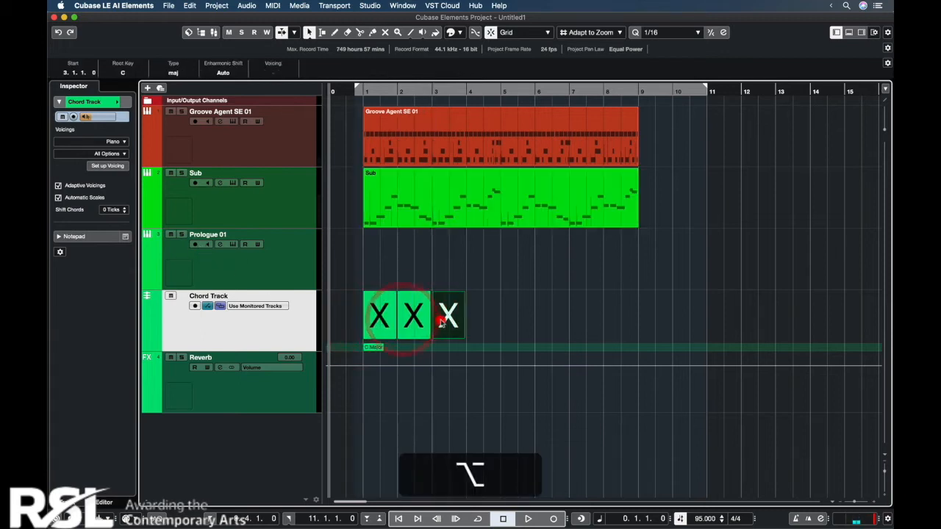
pyautogui.press('Return')
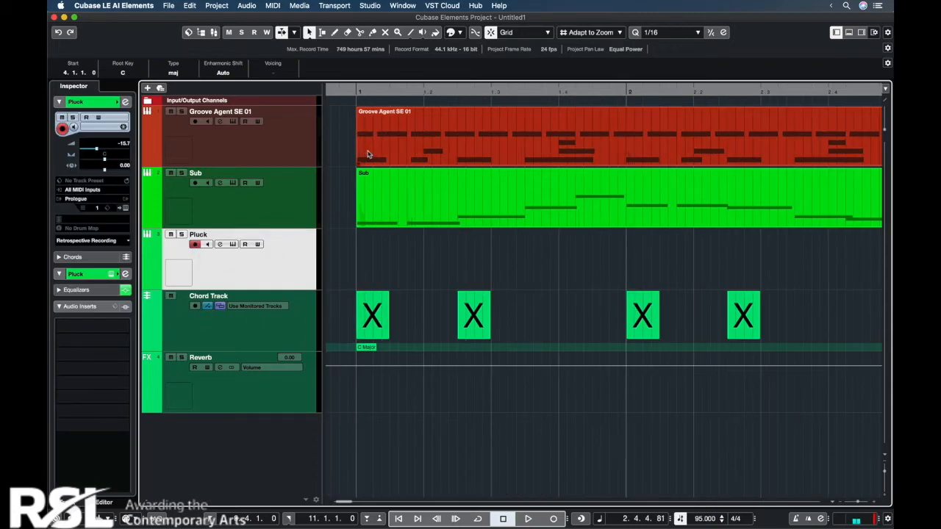
# Step: Set the chord event at bar 1 to Cmin and centre the Circle of Fifths on C minor in Minor mode
pyautogui.click(353, 90)
pyautogui.doubleClick(372, 316)
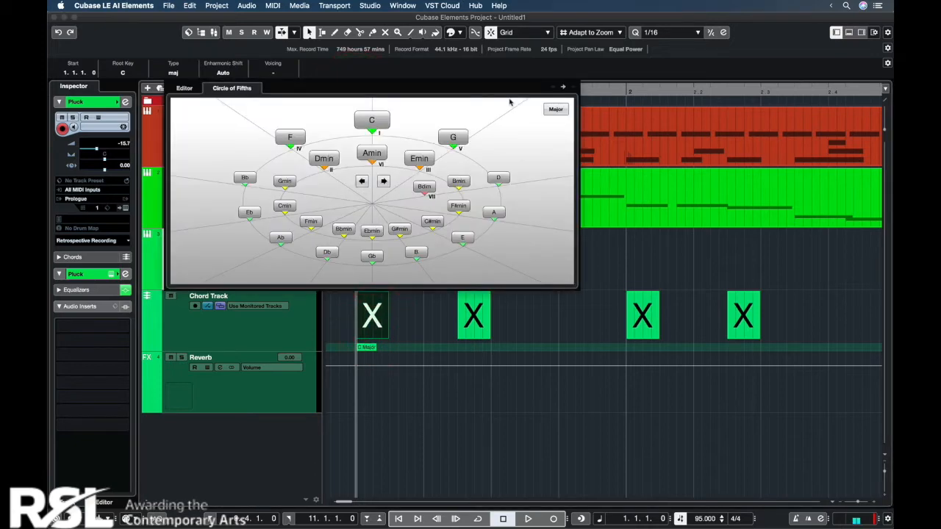
pyautogui.click(555, 109)
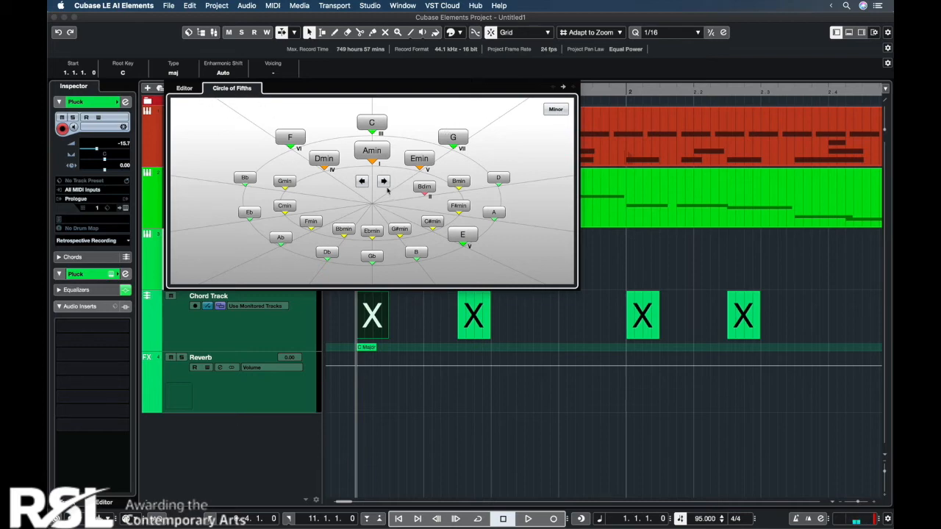
pyautogui.click(285, 206)
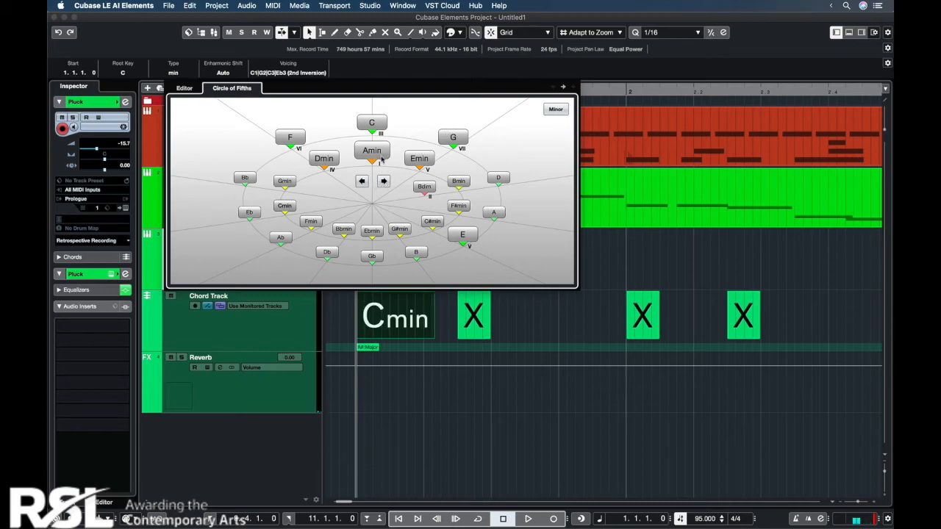
pyautogui.click(386, 184)
pyautogui.click(387, 184)
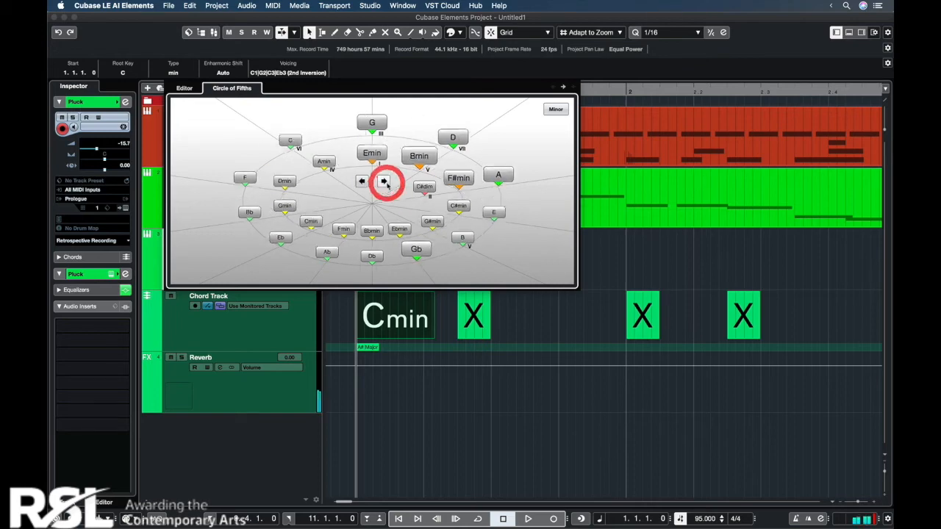
pyautogui.click(387, 184)
pyautogui.click(386, 184)
pyautogui.click(386, 183)
pyautogui.click(387, 183)
pyautogui.click(386, 184)
pyautogui.click(386, 184)
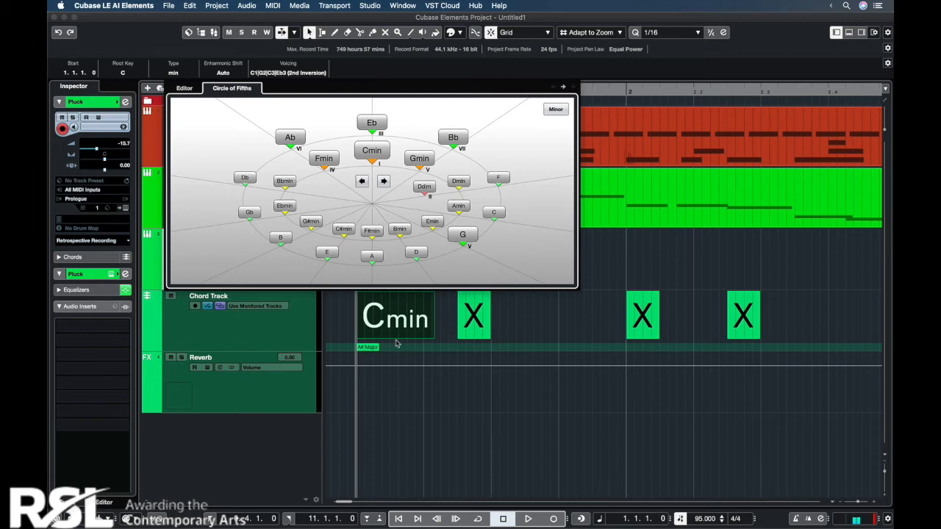
# Step: Set the chord event at 1.2.3 to Eb and the one at bar 2 to Ab, playing the bass line between them
pyautogui.press('space')
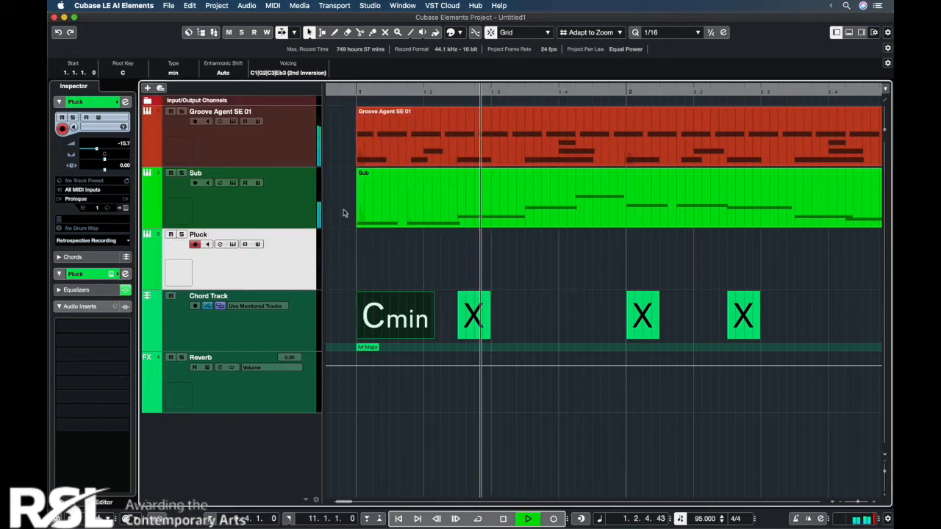
pyautogui.doubleClick(474, 316)
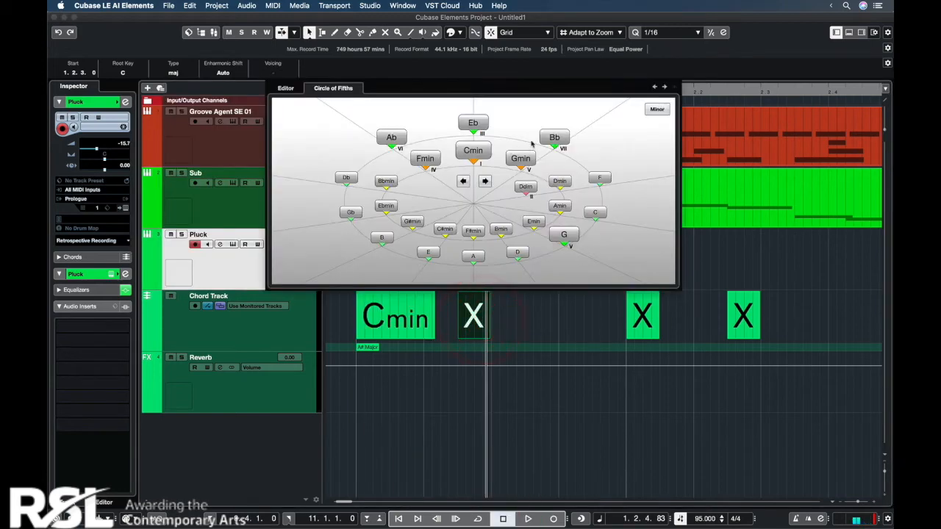
pyautogui.click(473, 124)
pyautogui.click(551, 310)
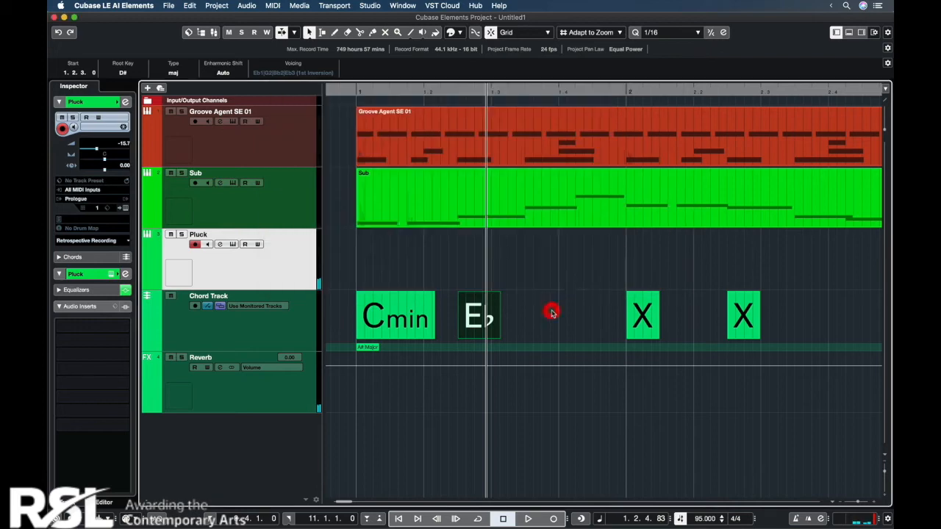
pyautogui.press('space')
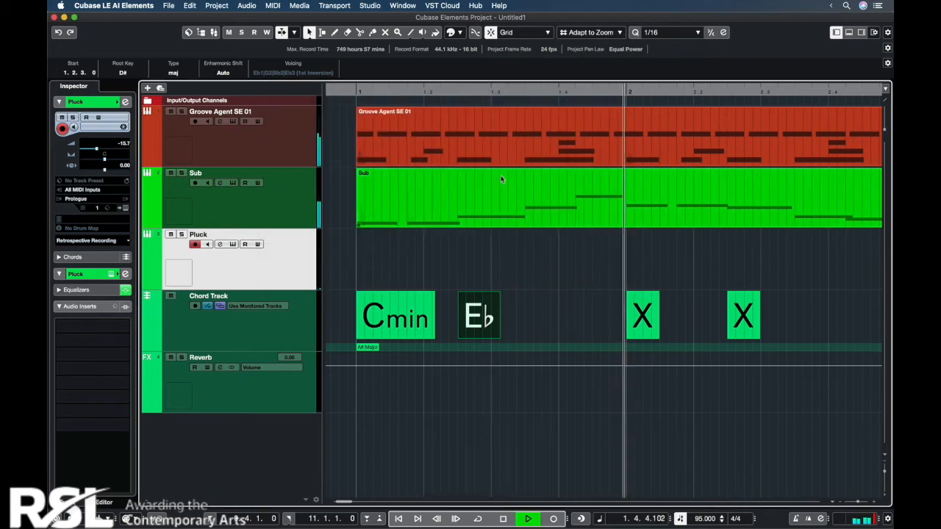
pyautogui.doubleClick(643, 316)
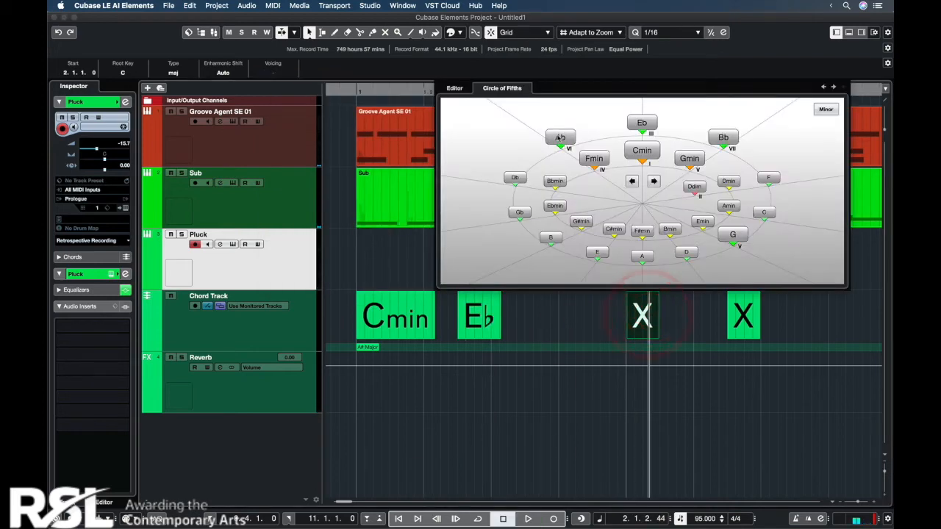
pyautogui.click(559, 137)
# Step: Set the chord event at 2.2.3 to Gmin and play the progression from the start
pyautogui.click(744, 321)
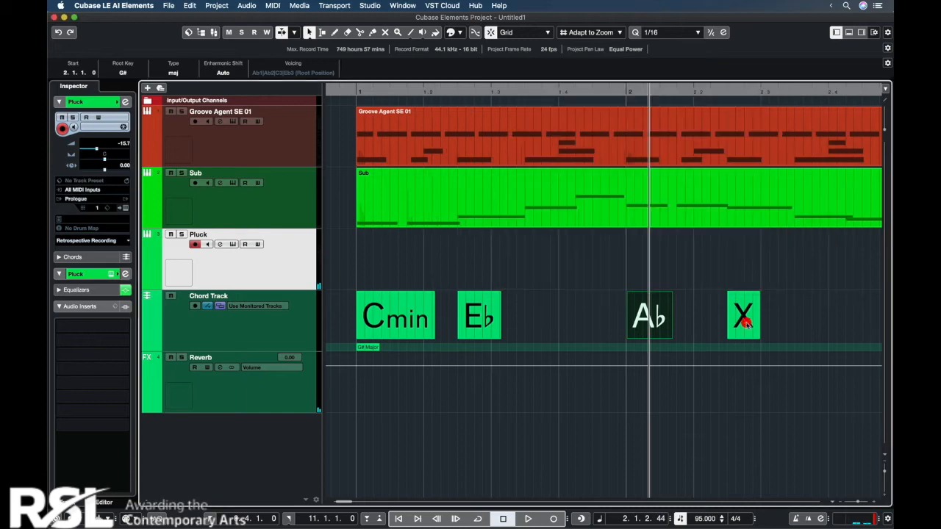
pyautogui.doubleClick(744, 321)
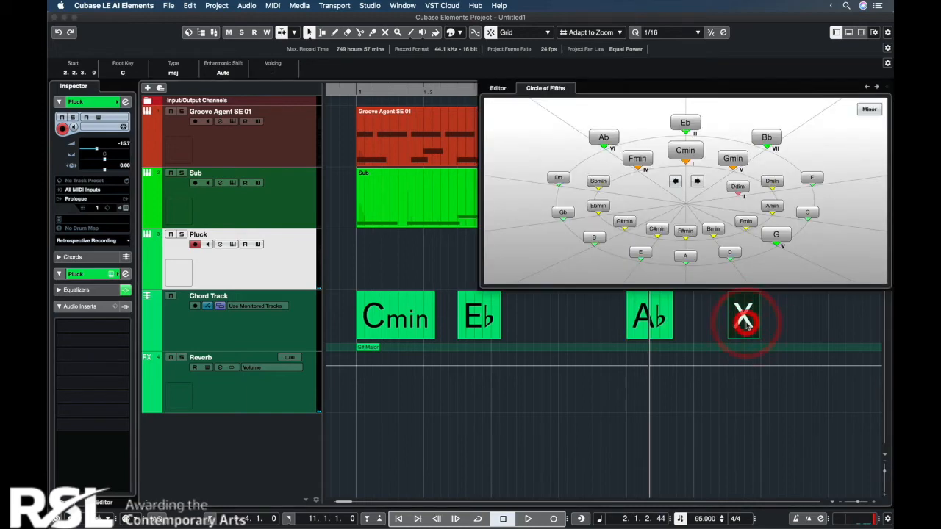
pyautogui.click(733, 160)
pyautogui.click(374, 265)
pyautogui.click(351, 92)
pyautogui.press('space')
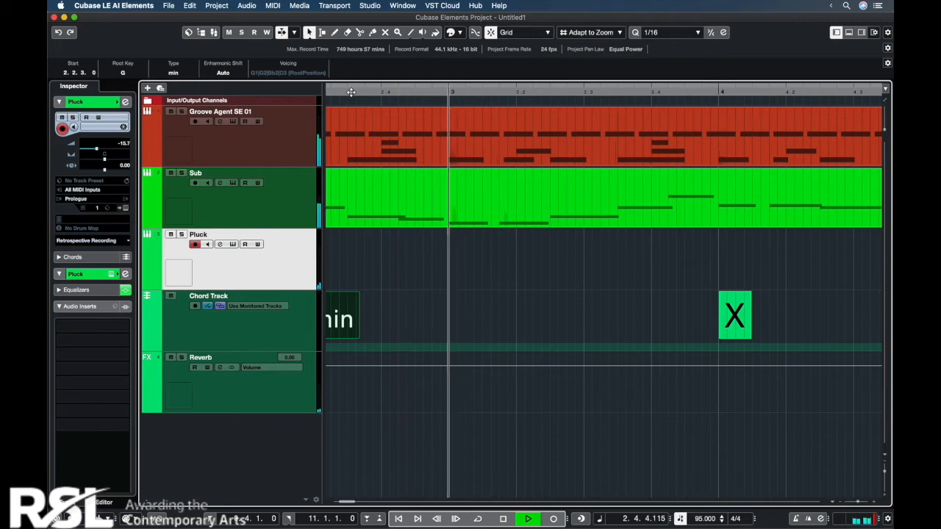
pyautogui.press('g')
pyautogui.press('g')
pyautogui.press('g')
pyautogui.press('g')
pyautogui.press('space')
# Step: Copy the four chord events of bars 1 and 2 to bars 3, 5 and 7 of the chord track
pyautogui.click(363, 92)
pyautogui.press('h')
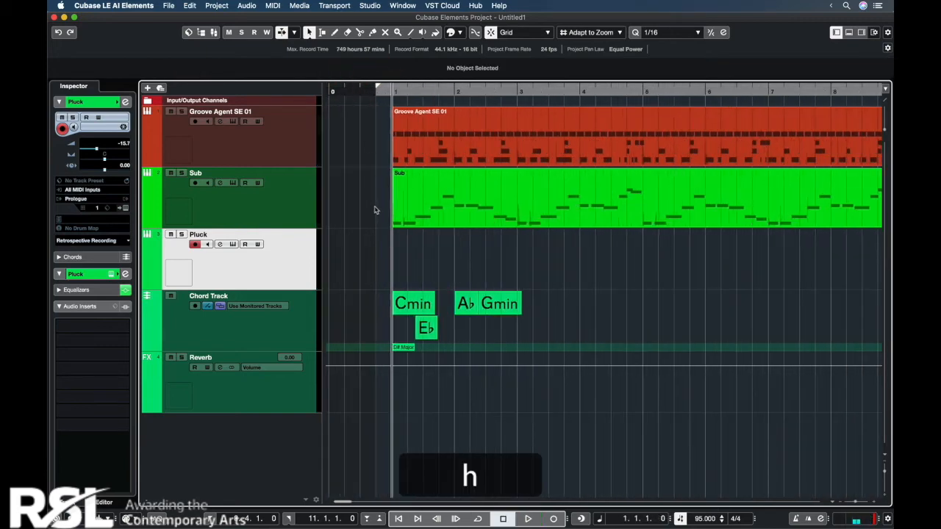
pyautogui.moveTo(371, 302); pyautogui.dragTo(520, 328)
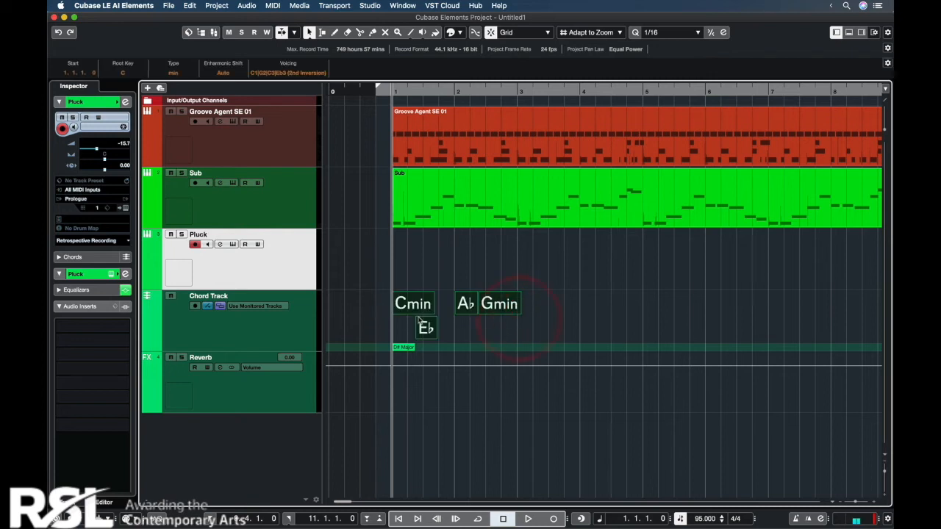
pyautogui.press('alt')
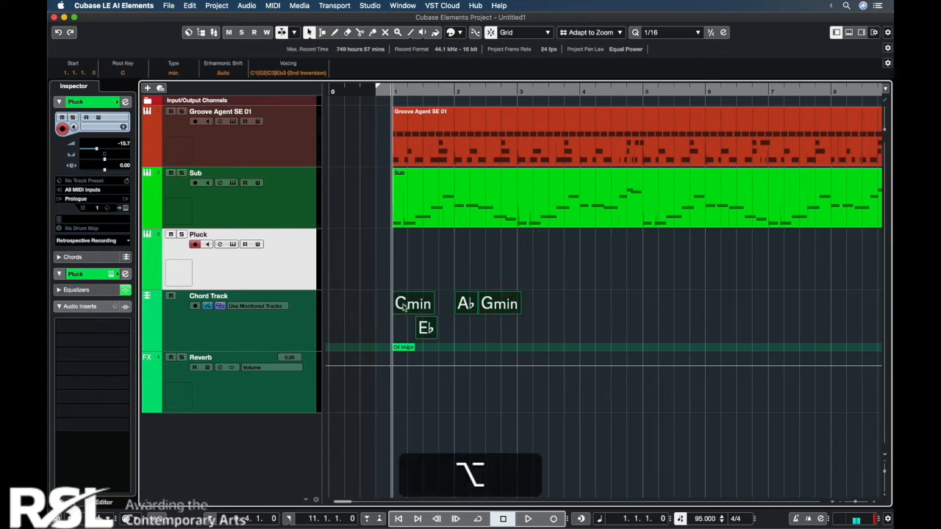
pyautogui.moveTo(404, 306); pyautogui.dragTo(529, 309)
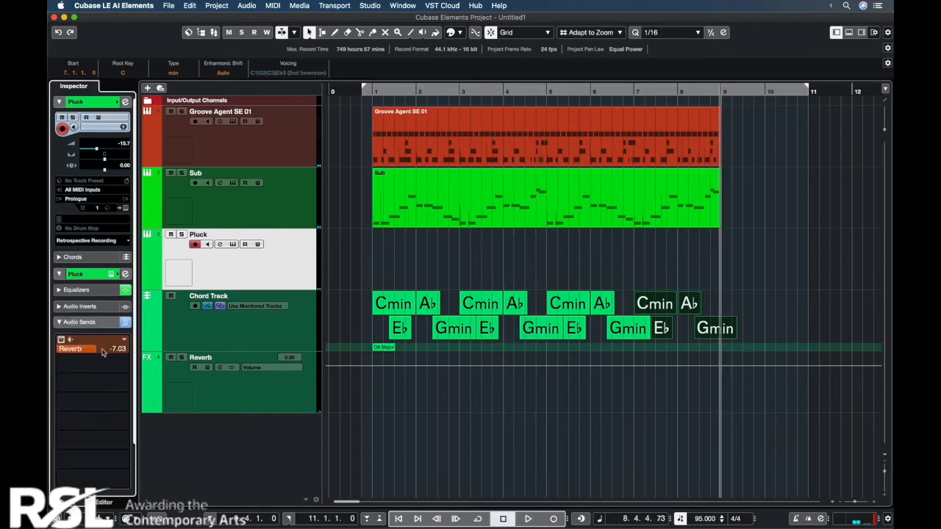
# Step: Convert all the chord events into a MIDI part on the Pluck track, starting at bar 1
pyautogui.moveTo(370, 291); pyautogui.dragTo(757, 339)
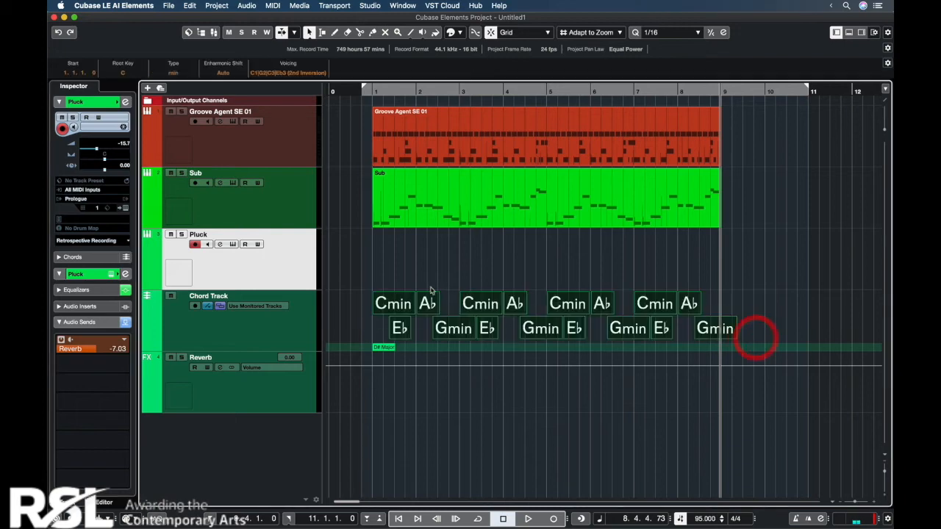
pyautogui.click(383, 307)
pyautogui.moveTo(383, 307); pyautogui.dragTo(383, 264)
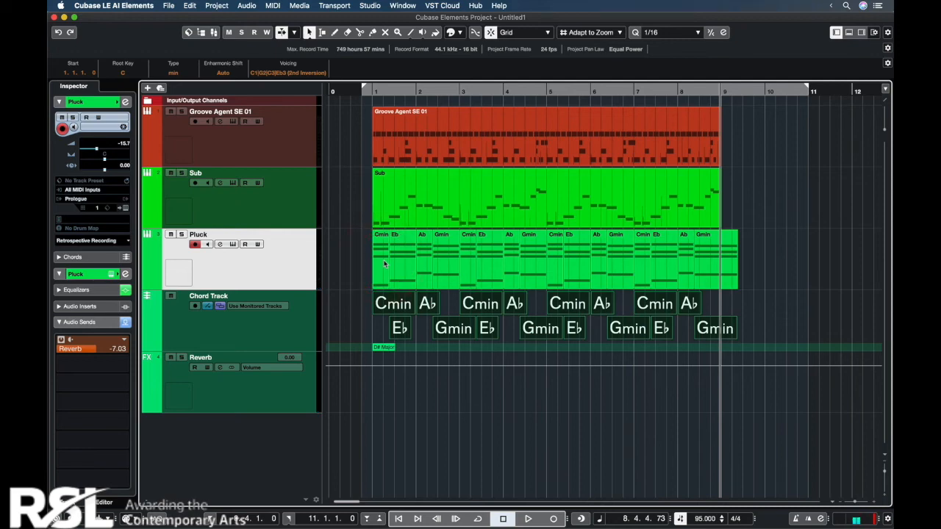
# Step: Mute the chord track and move it above the Groove Agent SE 01 track
pyautogui.click(170, 296)
pyautogui.moveTo(257, 326); pyautogui.dragTo(259, 152)
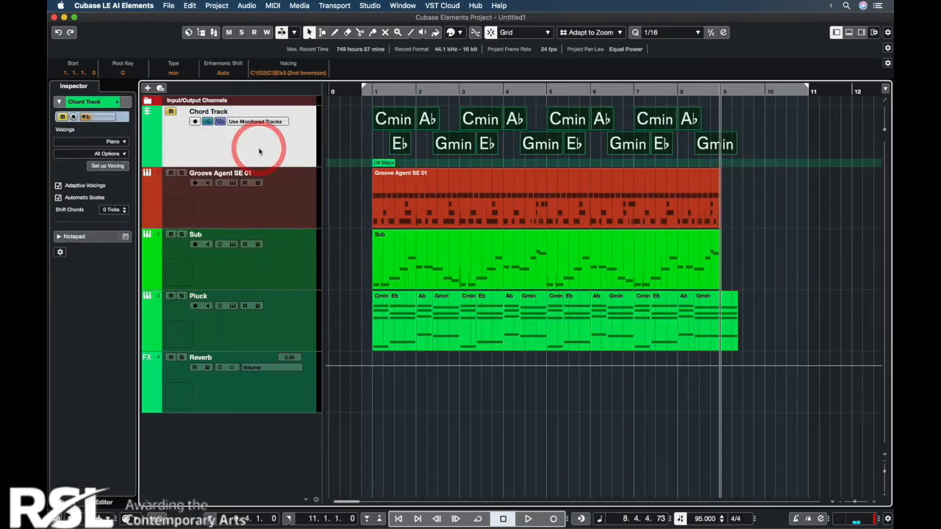
# Step: Play the arrangement from bar 1 to hear the vocal sample with the drums, sub and pluck
pyautogui.click(369, 90)
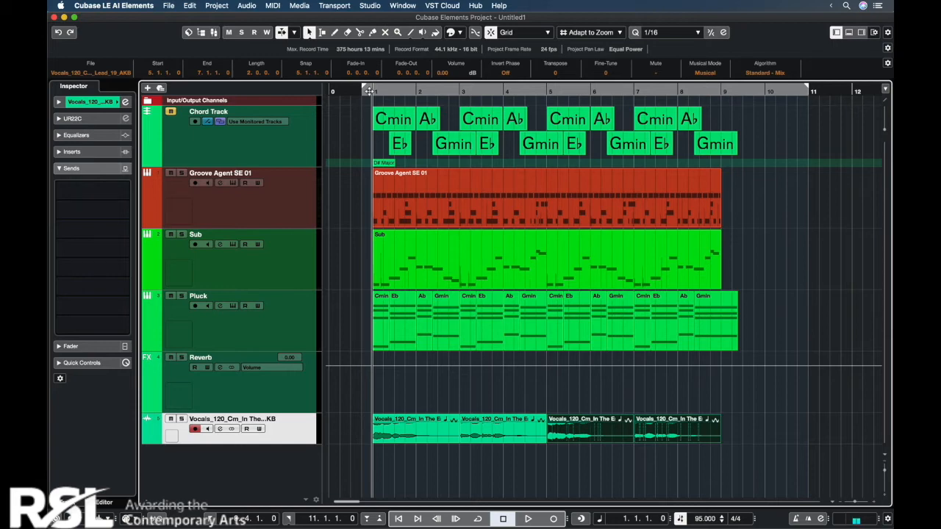
pyautogui.press('space')
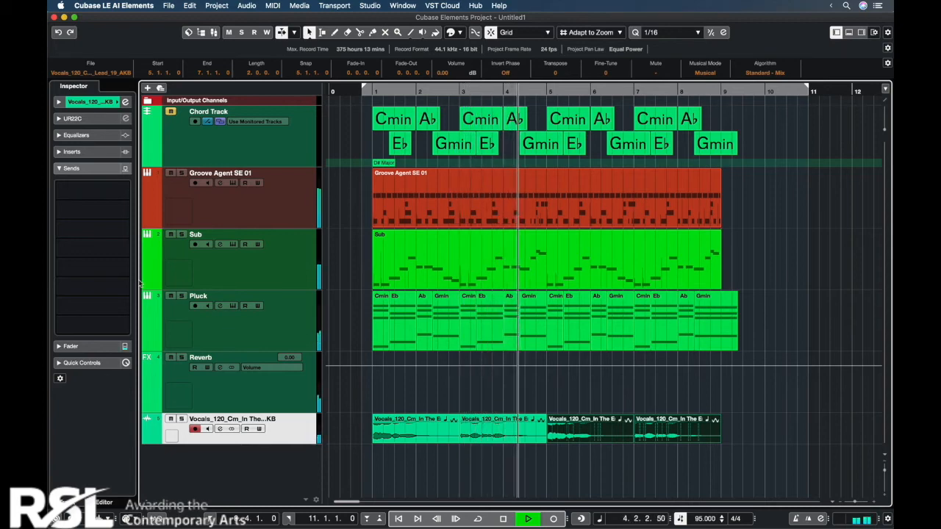
pyautogui.press('space')
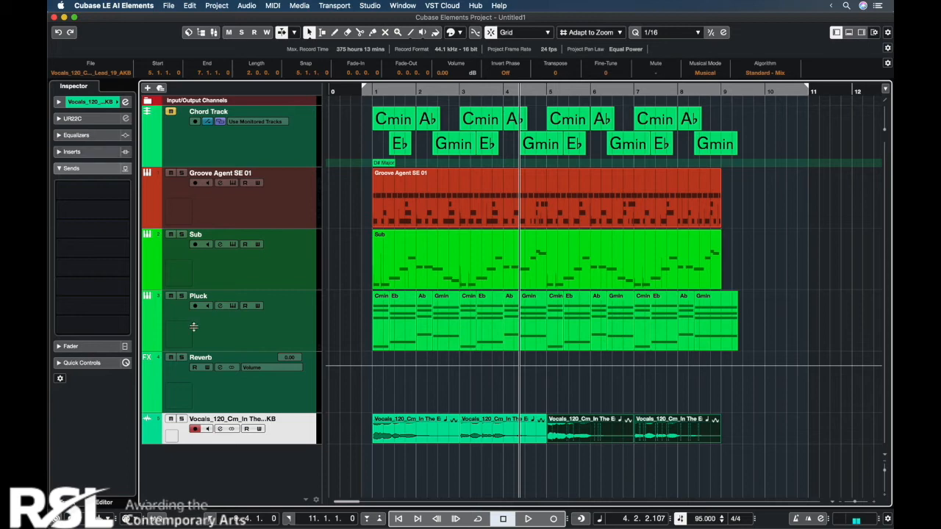
# Step: Open the vocal track's channel settings and load the Compressor effect in its first insert slot
pyautogui.click(218, 429)
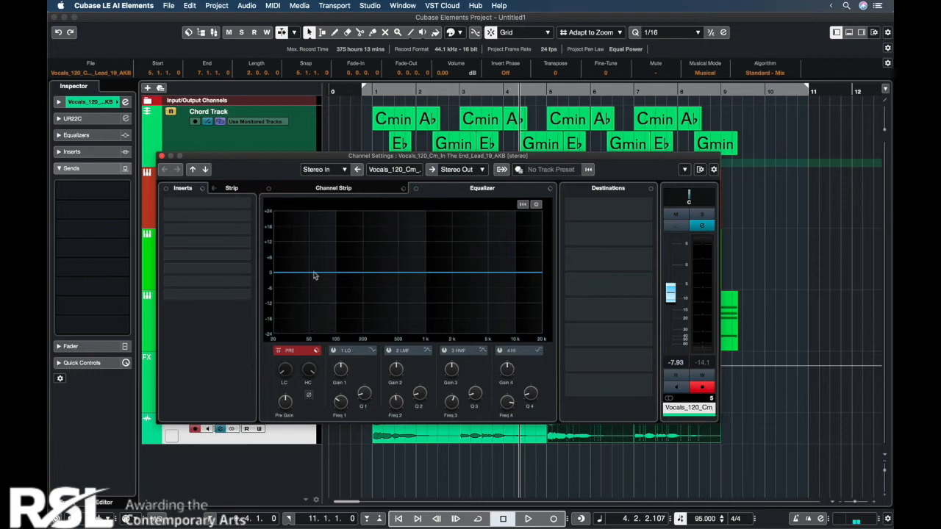
pyautogui.click(246, 204)
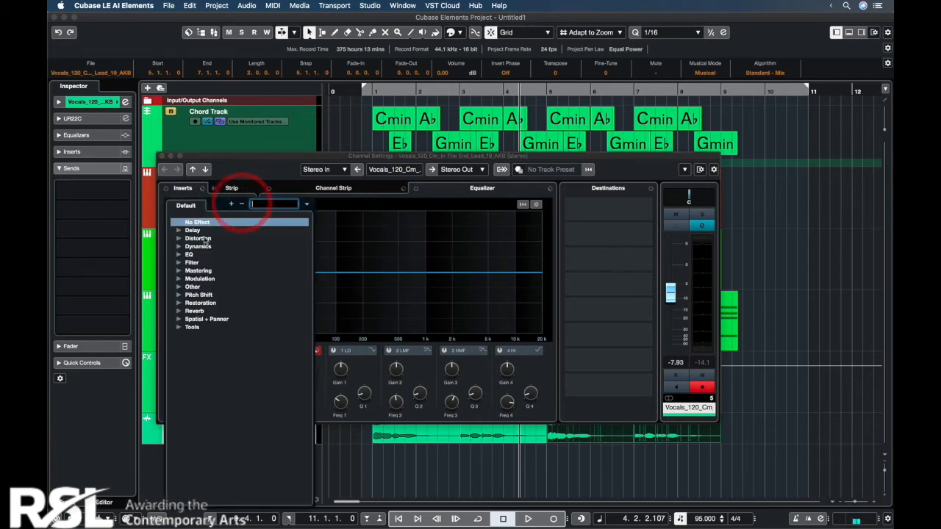
pyautogui.click(179, 246)
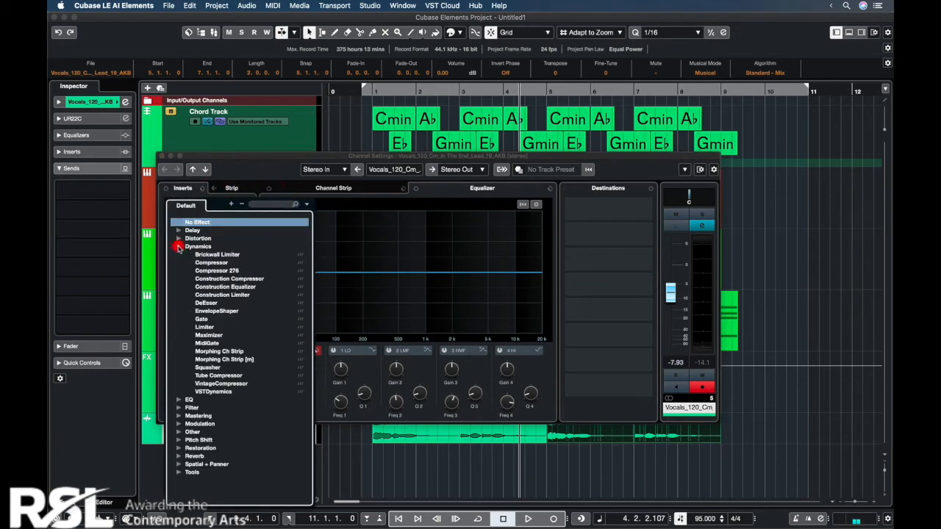
pyautogui.click(215, 264)
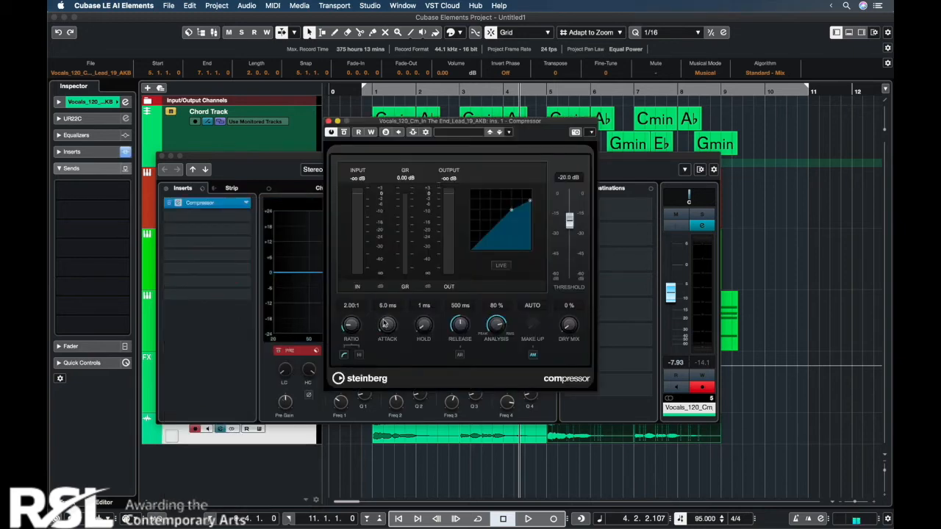
# Step: Set the vocal compressor to 7.5 ms attack, 94 ms release and 0% analysis
pyautogui.click(384, 321)
pyautogui.click(452, 360)
pyautogui.click(486, 421)
pyautogui.click(492, 356)
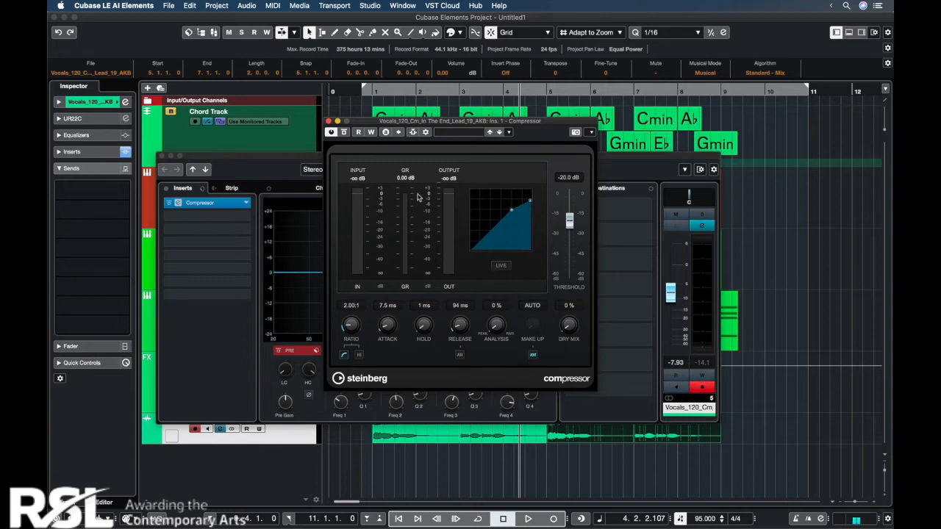
# Step: Play the arrangement from bar 1 with the compressor active and raise the vocal channel's volume to -6.10
pyautogui.click(370, 89)
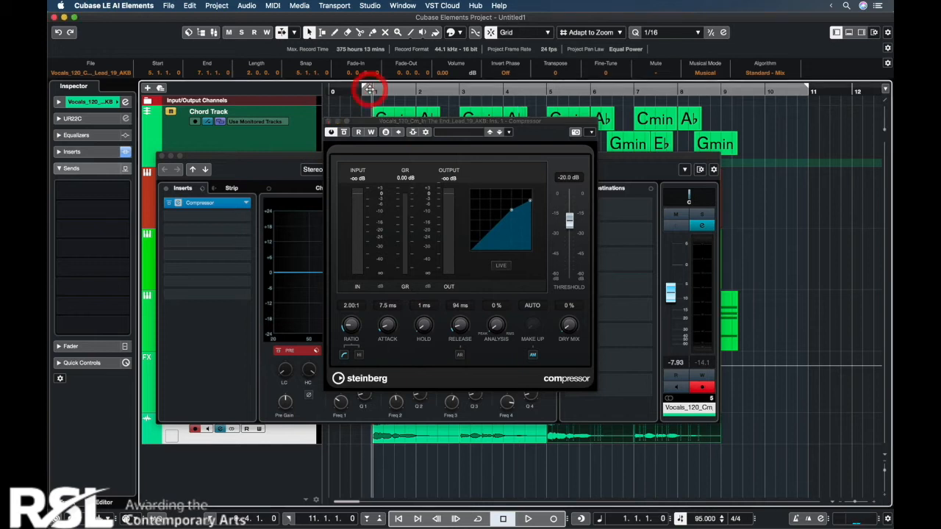
pyautogui.press('space')
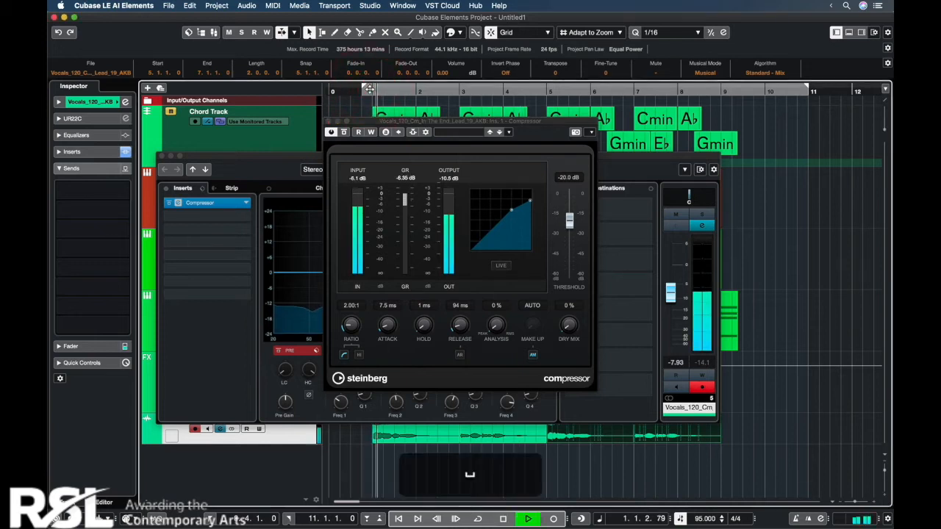
pyautogui.moveTo(569, 220); pyautogui.dragTo(569, 220)
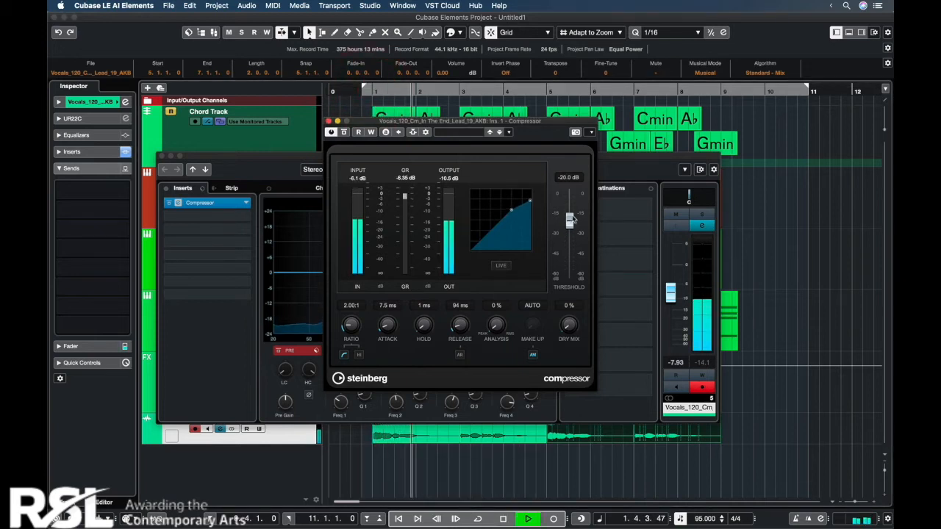
pyautogui.moveTo(670, 298); pyautogui.dragTo(670, 292)
pyautogui.click(554, 141)
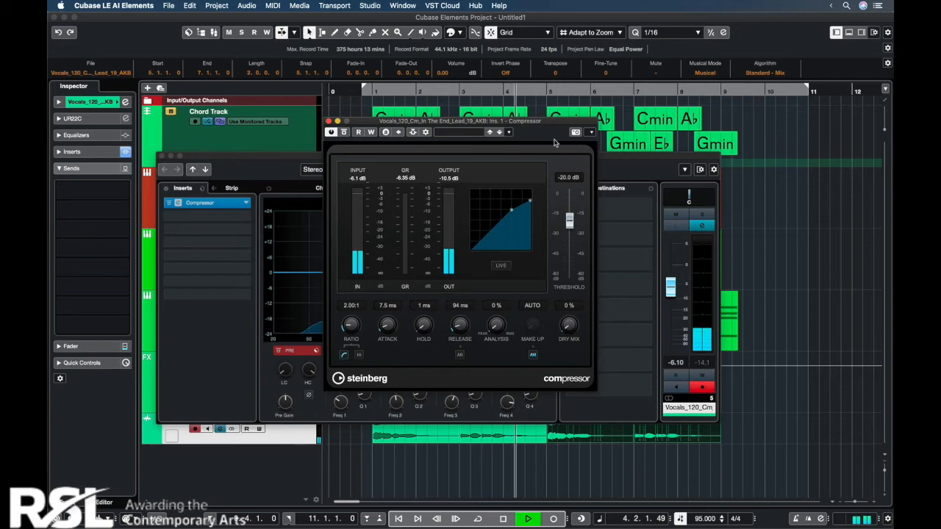
# Step: Stop playback, close the Compressor window and deselect the vocal events
pyautogui.press('space')
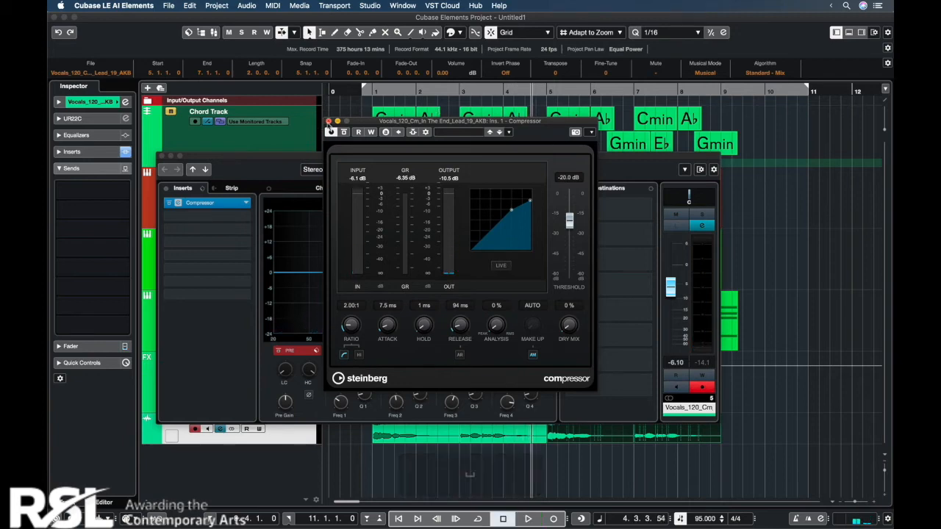
pyautogui.click(329, 122)
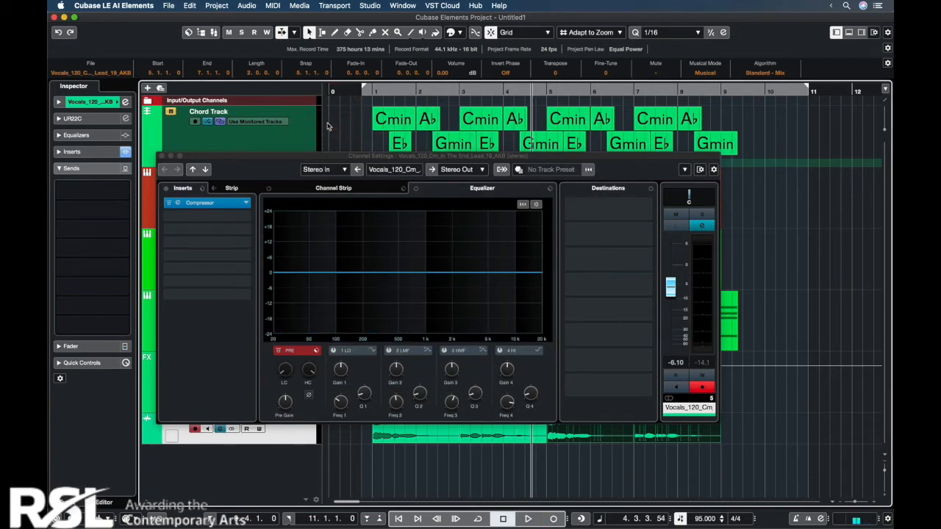
pyautogui.click(328, 125)
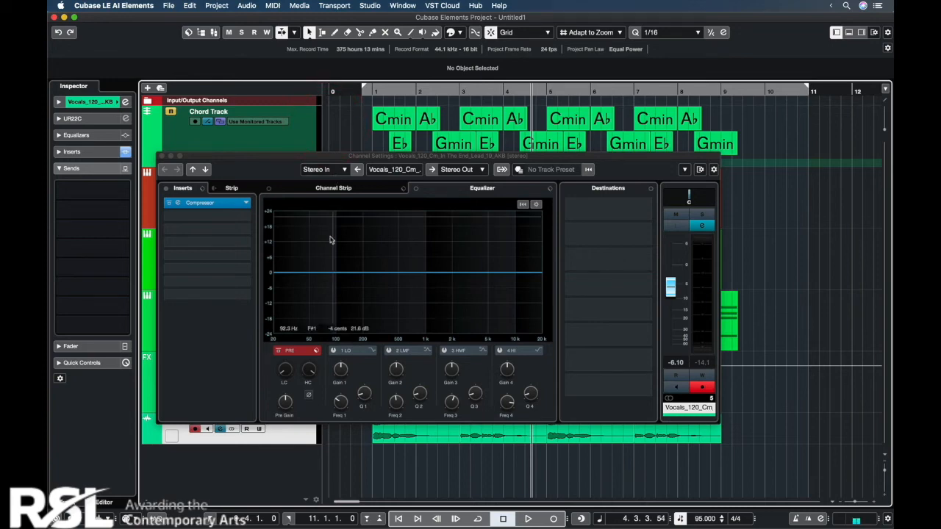
# Step: During playback from bar 1, equalize the vocals with a low cut, a high-mid boost and a high-band boost of 5.1 dB at 7.47 kHz
pyautogui.click(374, 88)
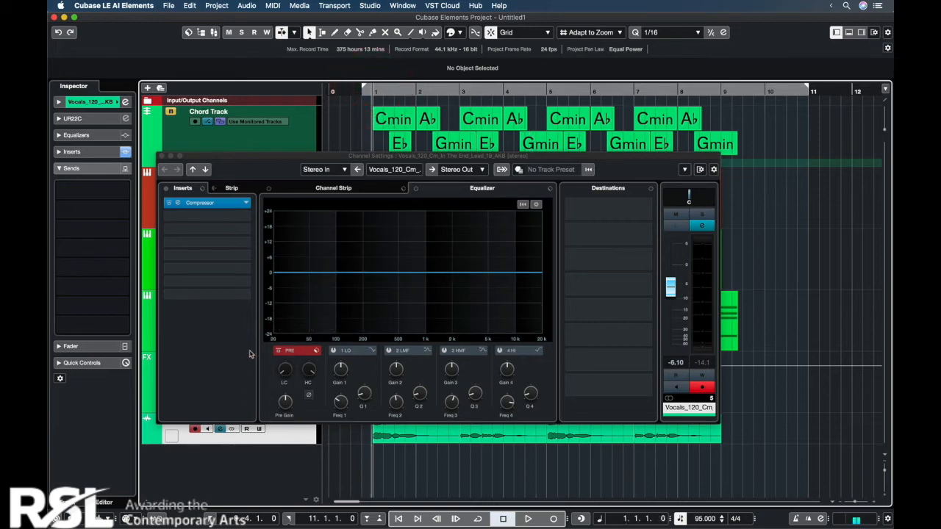
pyautogui.press('space')
pyautogui.click(281, 354)
pyautogui.moveTo(280, 365); pyautogui.dragTo(286, 357)
pyautogui.moveTo(510, 277)
pyautogui.mouseDown()
pyautogui.moveTo(487, 249)
pyautogui.moveTo(502, 237)
pyautogui.moveTo(479, 257)
pyautogui.moveTo(486, 262)
pyautogui.moveTo(447, 270)
pyautogui.moveTo(451, 250)
pyautogui.moveTo(464, 264)
pyautogui.moveTo(505, 260)
pyautogui.mouseUp()
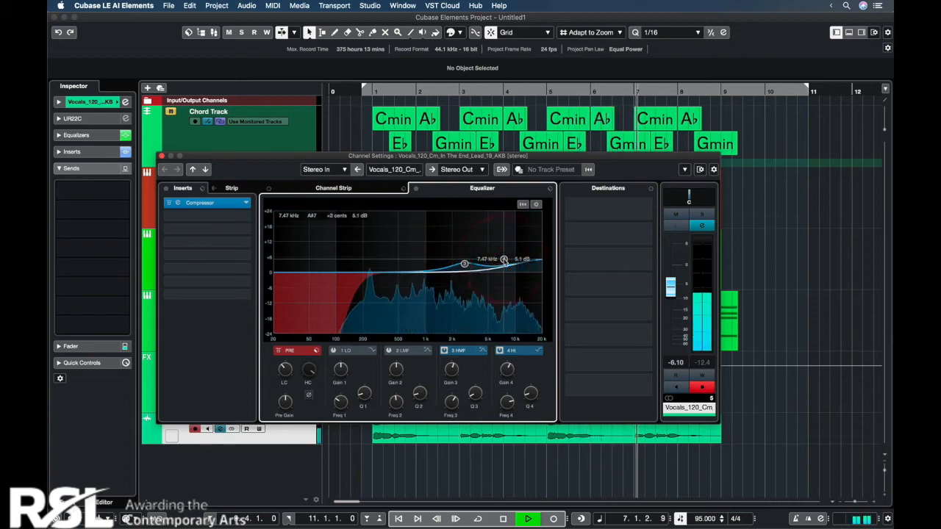
pyautogui.press('space')
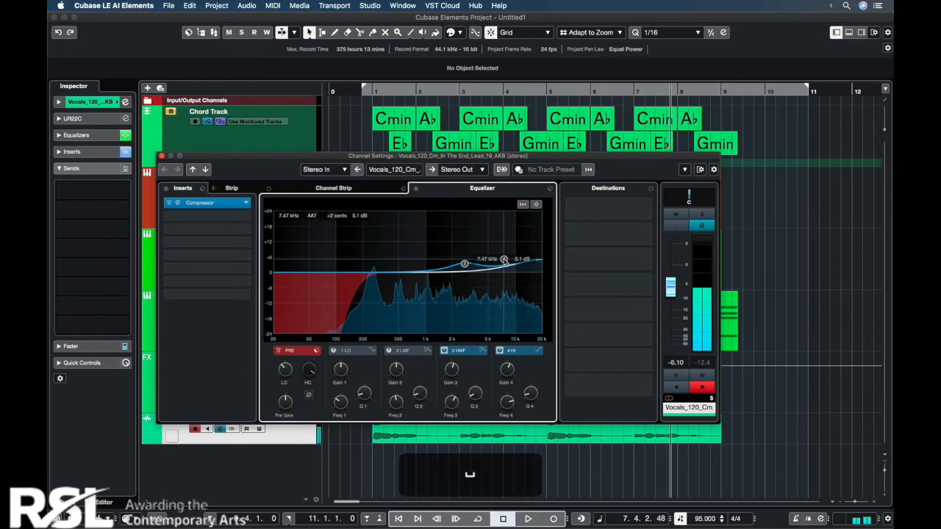
# Step: Load the DeEsser effect in the vocal channel's second insert slot
pyautogui.click(244, 218)
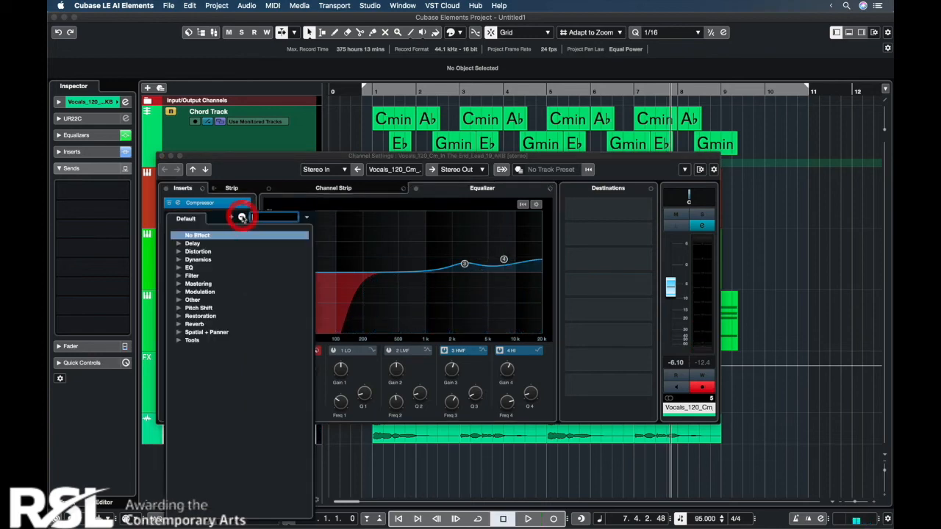
pyautogui.write('dee')
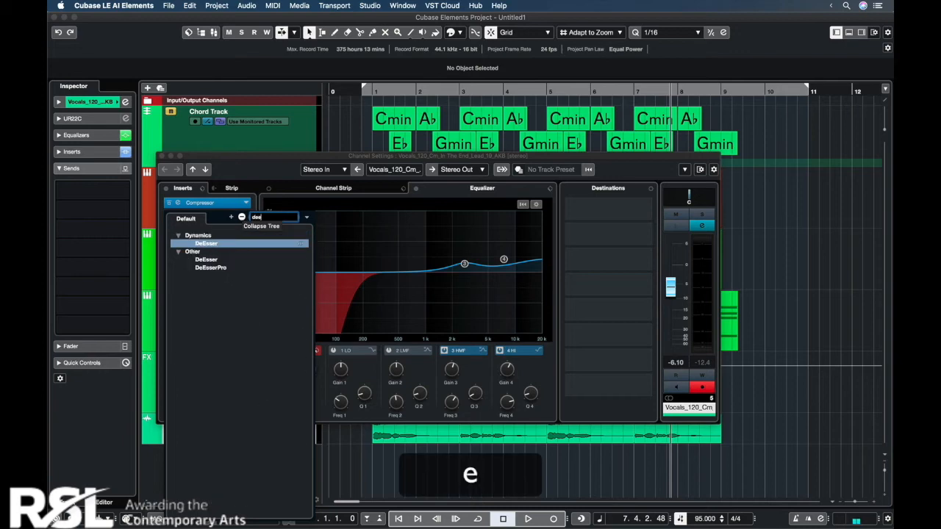
pyautogui.click(234, 244)
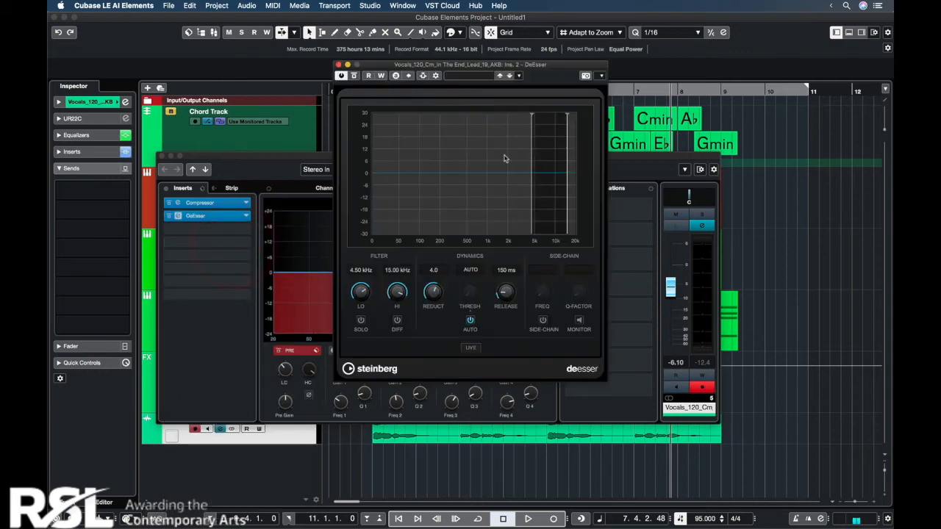
# Step: Set the DeEsser to a 2.57 kHz low filter, 120 ms release and a manual threshold of about -36.2 dB during looped playback, and close its window
pyautogui.moveTo(533, 117); pyautogui.dragTo(516, 118)
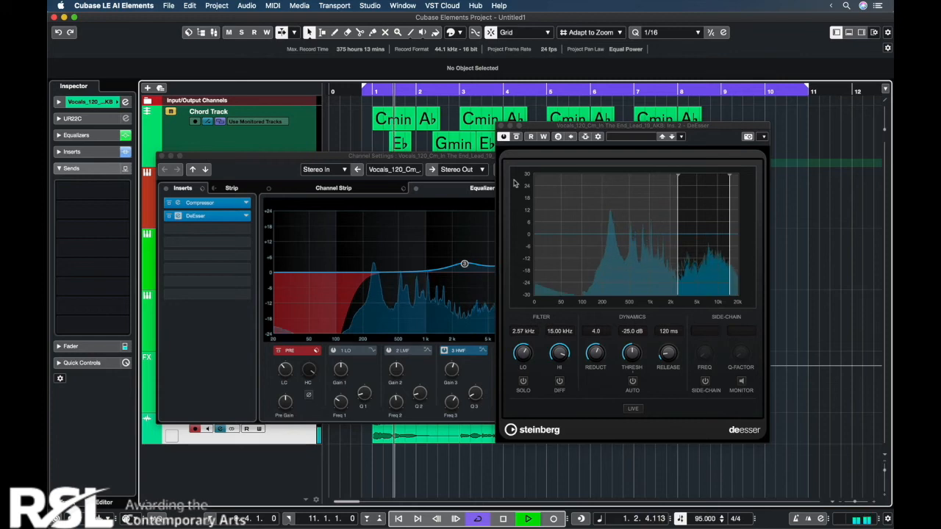
pyautogui.moveTo(632, 353); pyautogui.dragTo(624, 370)
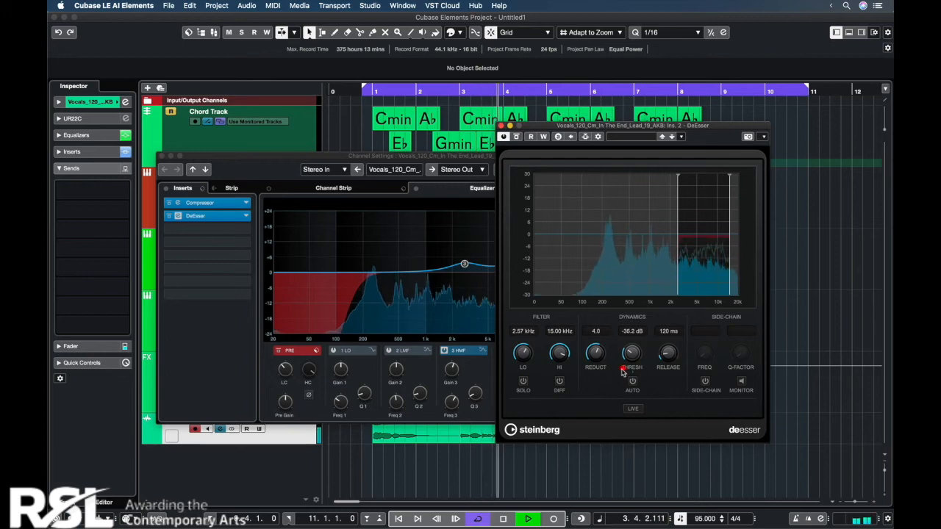
pyautogui.click(504, 126)
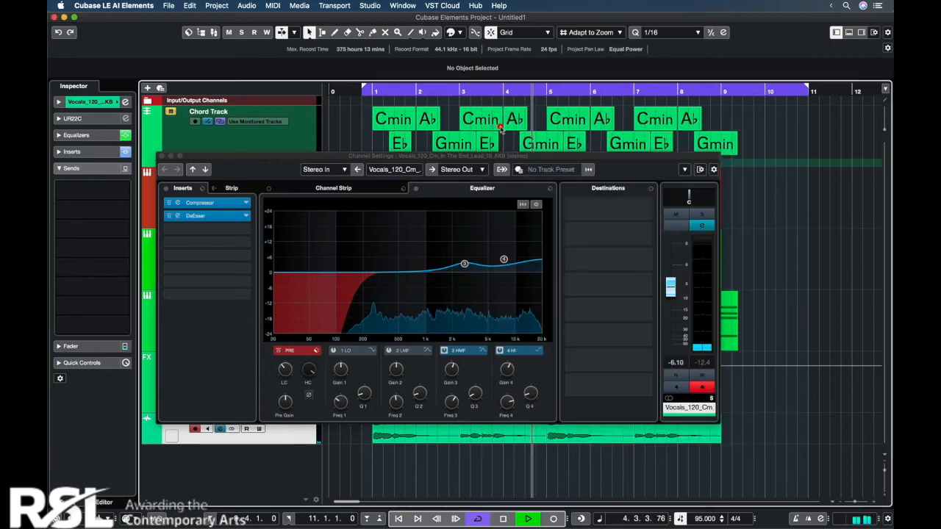
pyautogui.press('space')
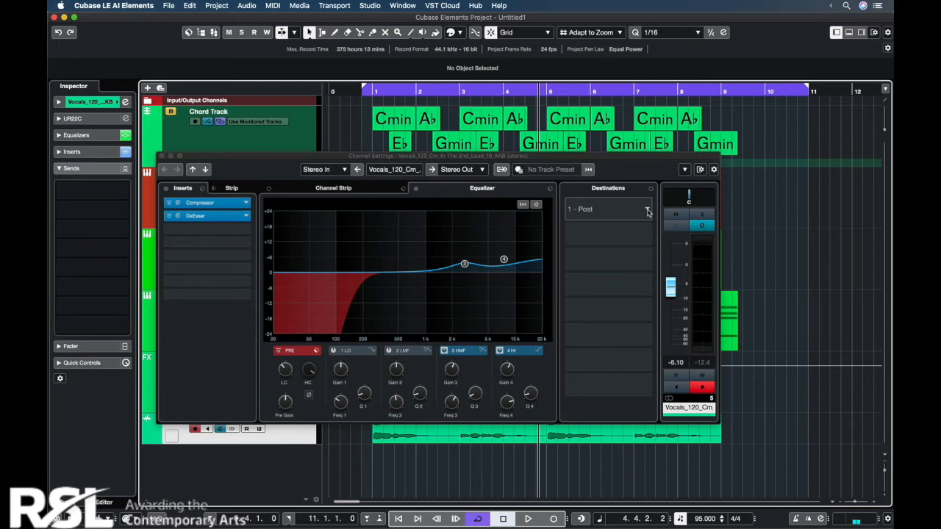
# Step: Route the vocal channel's first send to the Reverb channel and activate it
pyautogui.click(648, 212)
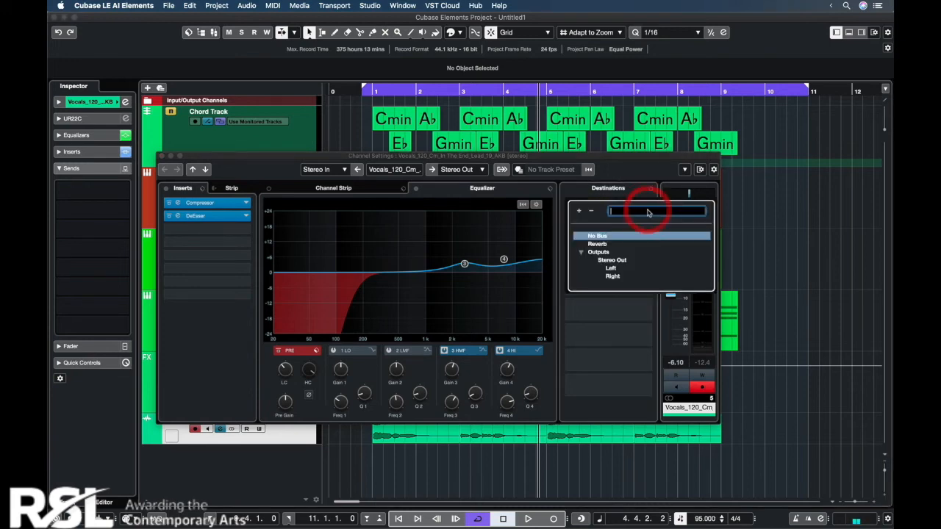
pyautogui.click(597, 244)
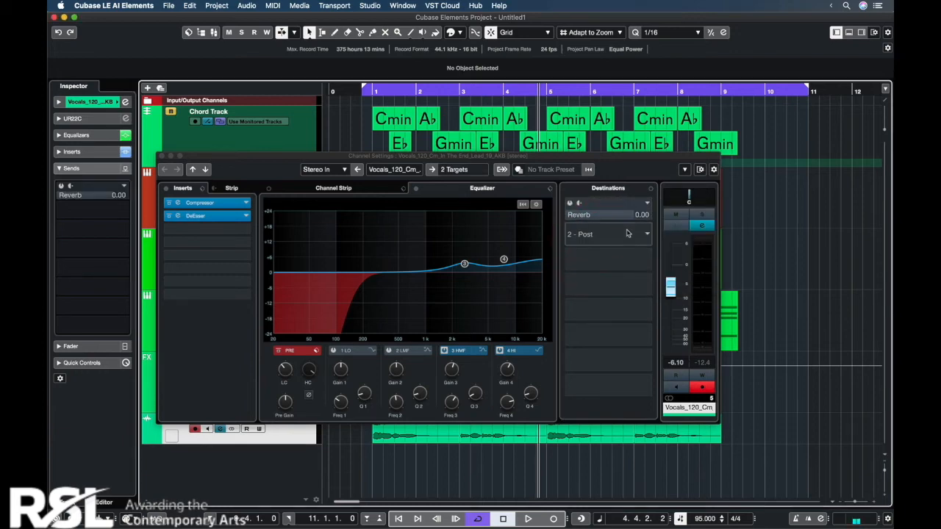
pyautogui.click(573, 211)
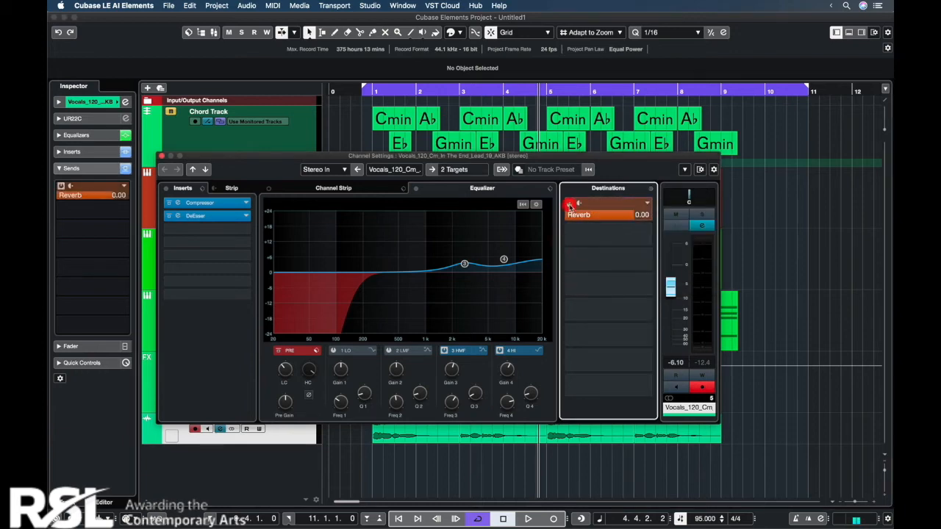
# Step: Play the arrangement from bar 1 and set the vocal's Reverb send level to -13.5
pyautogui.click(372, 90)
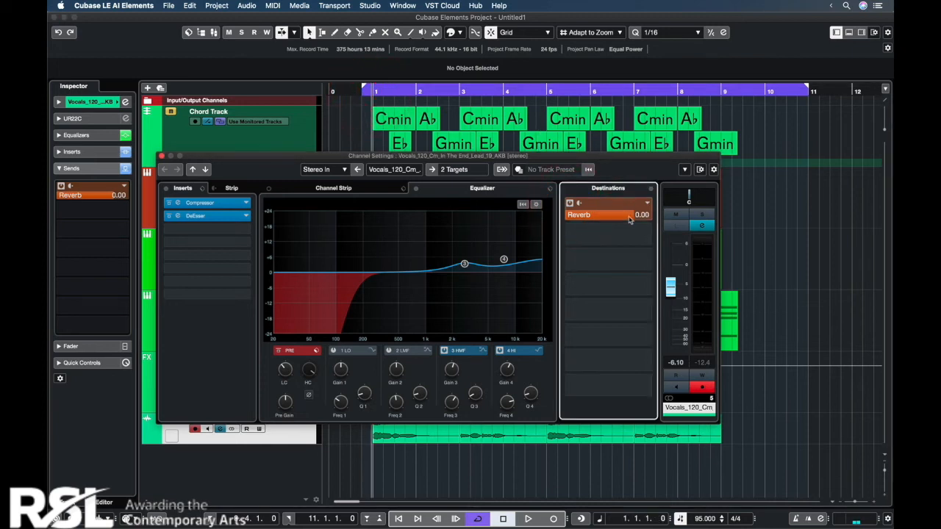
pyautogui.press('space')
pyautogui.click(529, 215)
pyautogui.moveTo(575, 218); pyautogui.dragTo(600, 225)
pyautogui.press('space')
# Step: Add a stereo PingPongDelay FX channel named Delay to the vocal channel's second send
pyautogui.moveTo(611, 233)
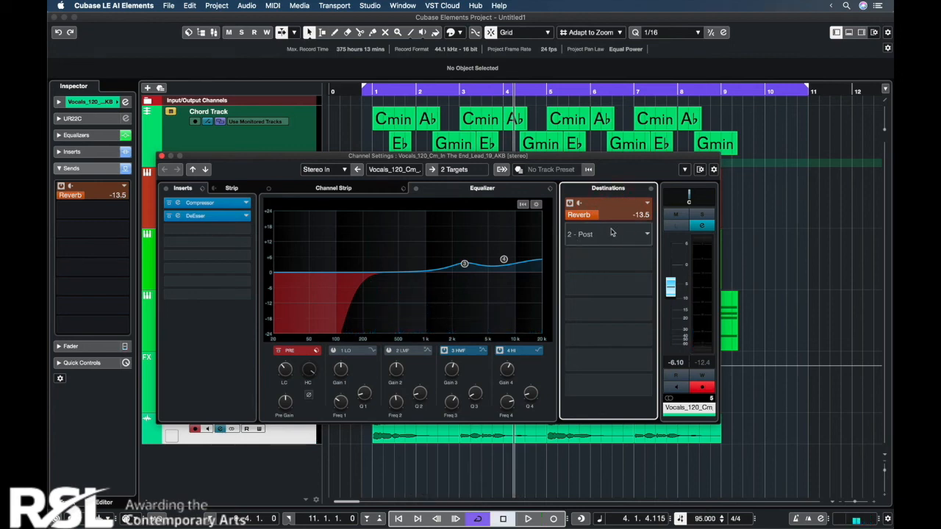
pyautogui.rightClick(611, 232)
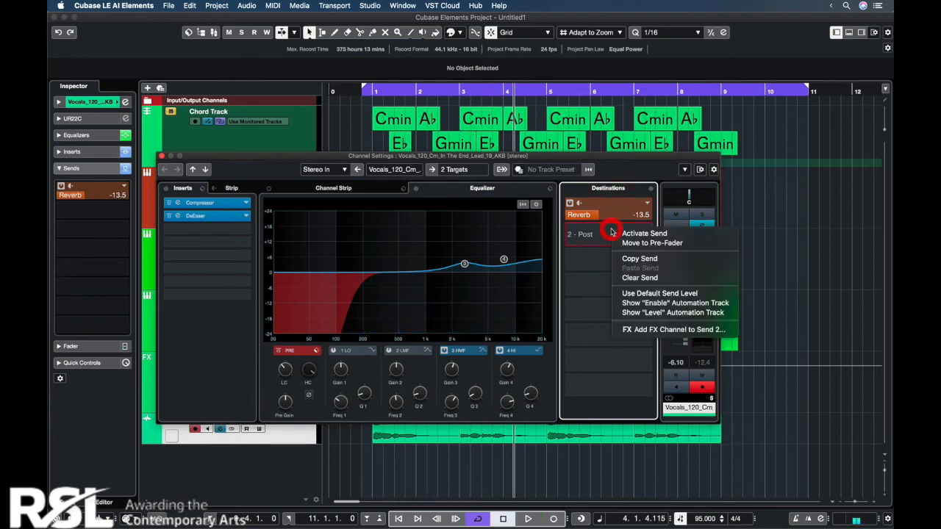
pyautogui.click(647, 330)
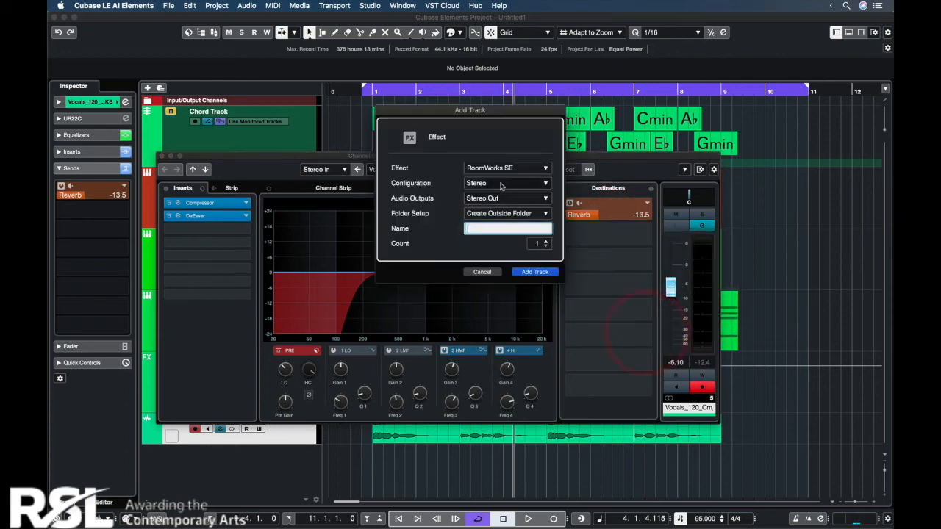
pyautogui.click(505, 169)
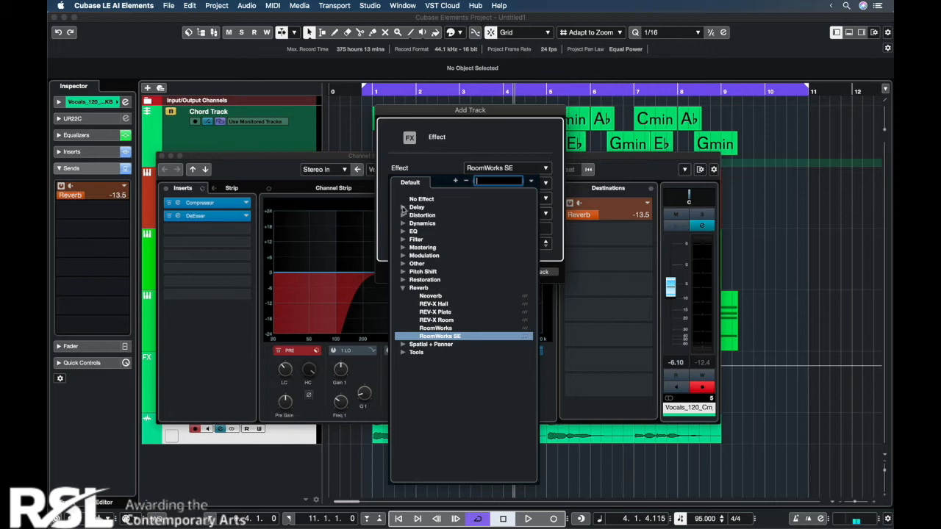
pyautogui.click(402, 209)
pyautogui.click(440, 232)
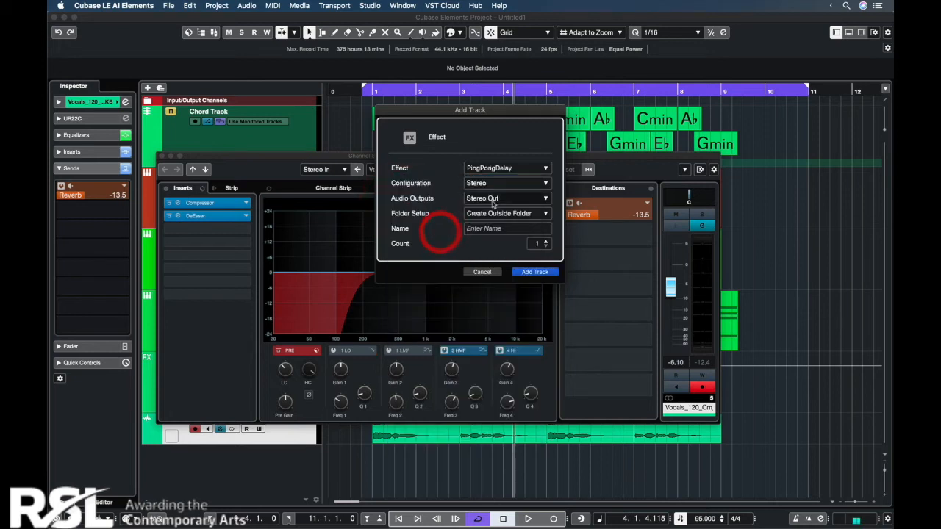
pyautogui.click(489, 227)
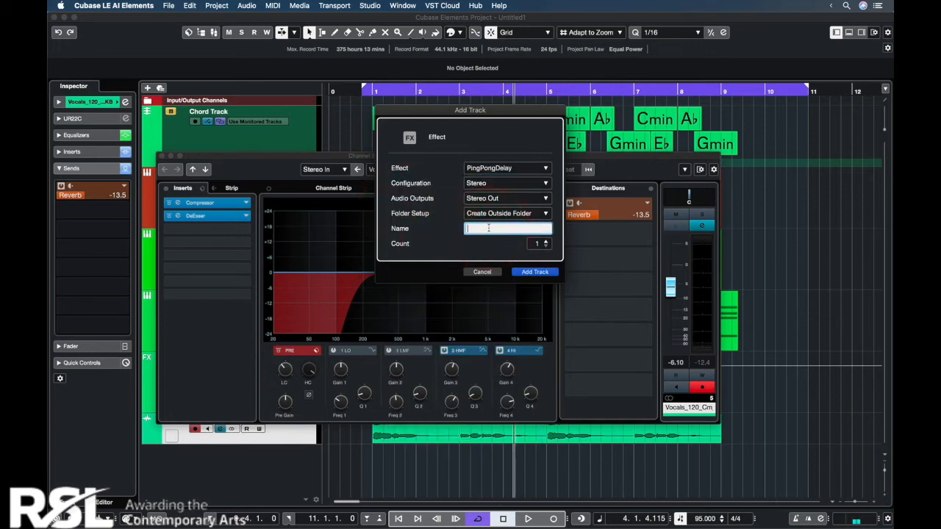
pyautogui.write('Delay')
pyautogui.click(534, 272)
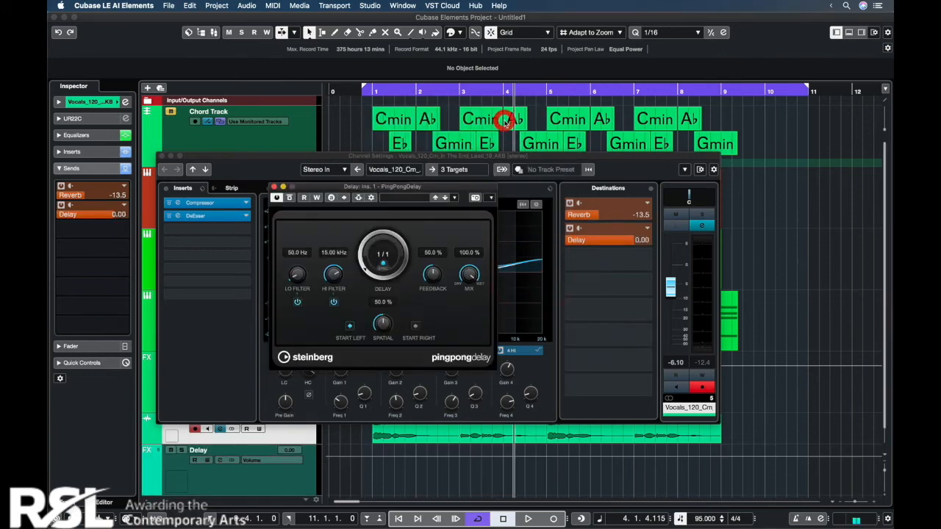
# Step: Set the ping-pong delay time to 1/8 and try different Delay send levels during playback from bar 1, ending at minus infinity
pyautogui.click(373, 89)
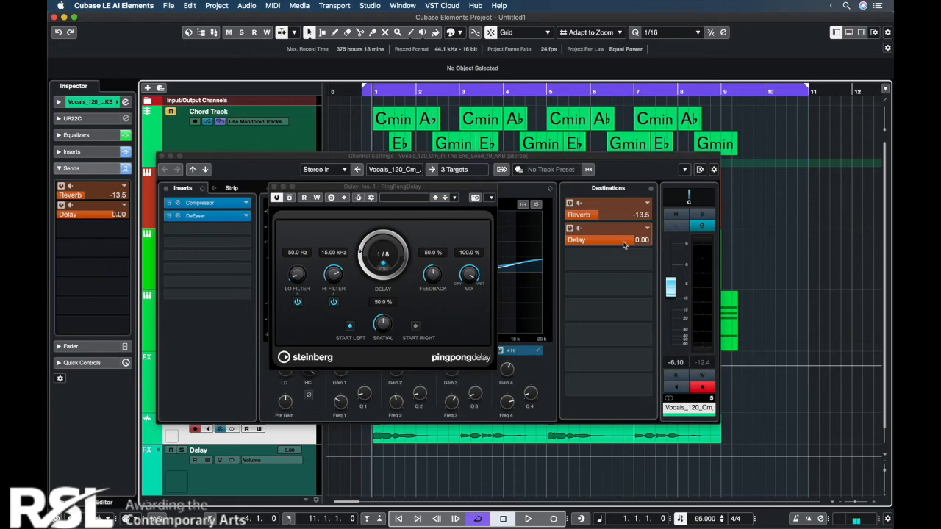
pyautogui.moveTo(623, 241); pyautogui.dragTo(459, 245)
pyautogui.press('space')
pyautogui.moveTo(570, 241); pyautogui.dragTo(639, 248)
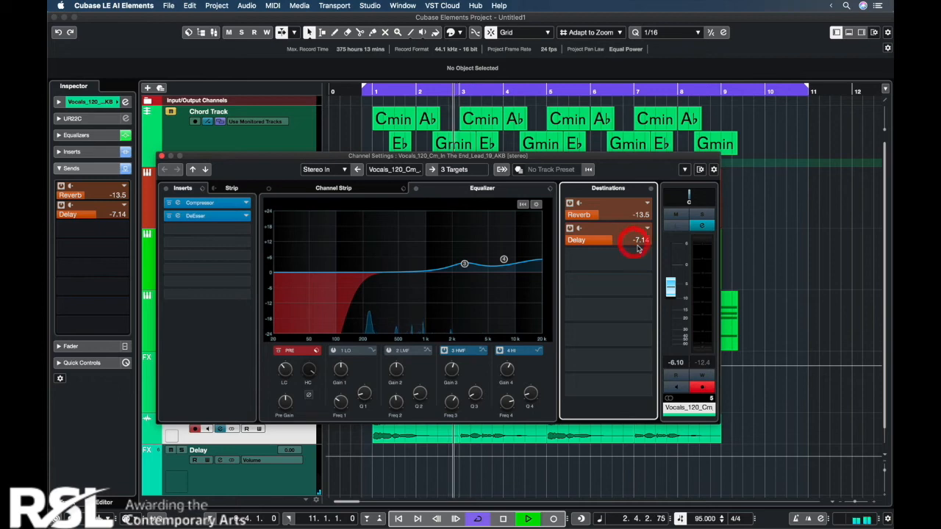
pyautogui.moveTo(640, 248); pyautogui.dragTo(507, 240)
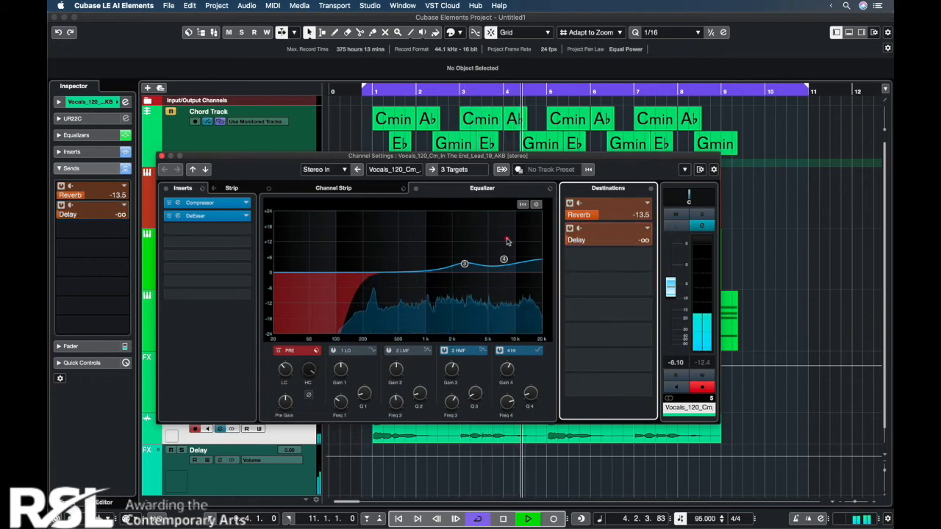
pyautogui.press('space')
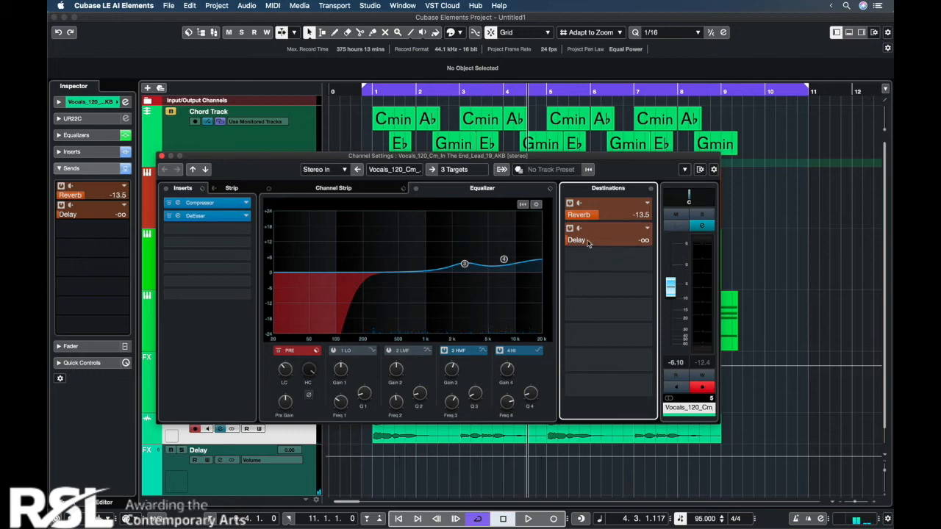
# Step: Enable automation reading and writing on the vocal channel
pyautogui.press('alt')
pyautogui.keyDown('alt'); pyautogui.click(588, 241); pyautogui.keyUp('alt')
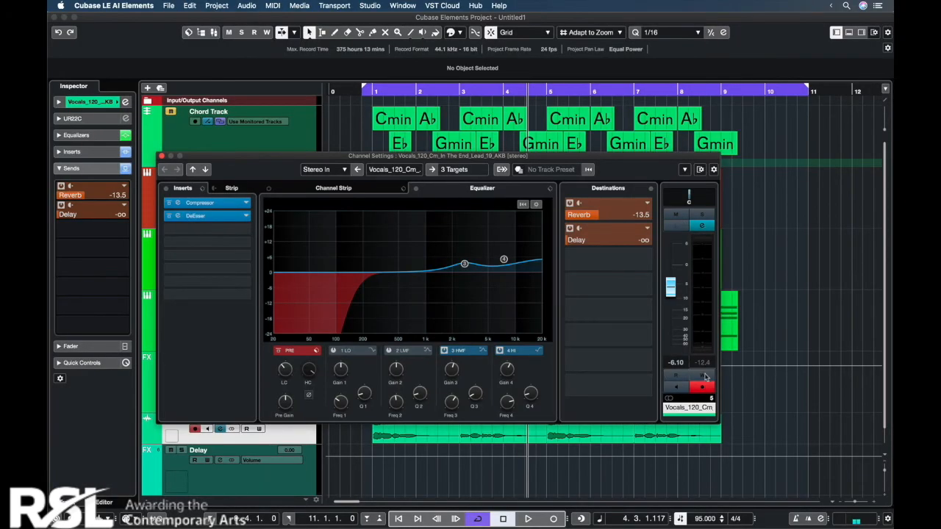
pyautogui.click(705, 376)
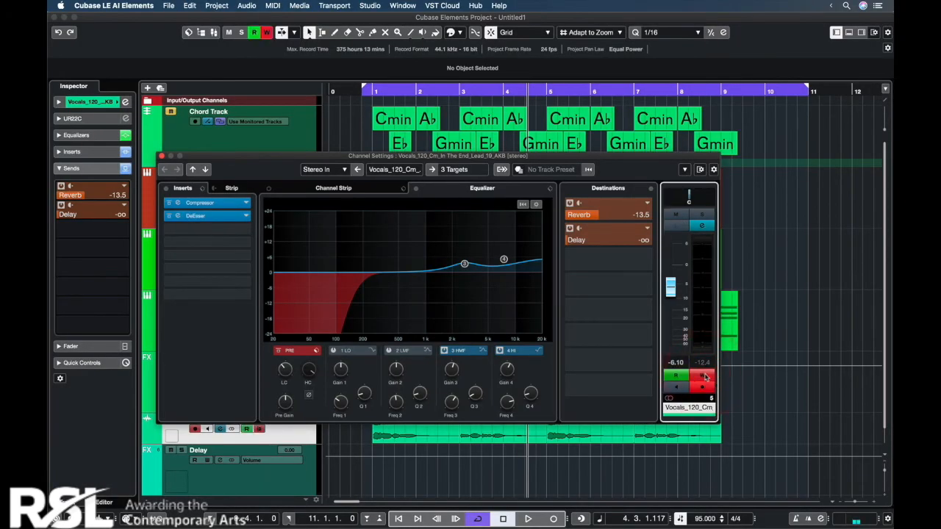
# Step: Record four rises and falls of the vocal's Delay send level as automation over bars 1 to 8, and close the channel settings and PingPongDelay windows
pyautogui.moveTo(575, 244); pyautogui.dragTo(641, 248)
pyautogui.press('space')
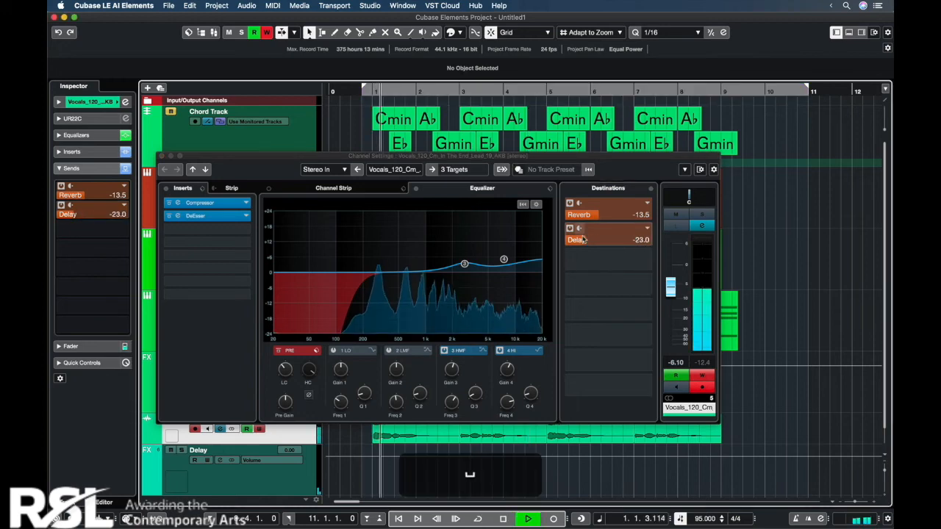
pyautogui.moveTo(586, 243)
pyautogui.mouseDown()
pyautogui.moveTo(650, 242)
pyautogui.moveTo(586, 242)
pyautogui.moveTo(594, 243)
pyautogui.mouseUp()
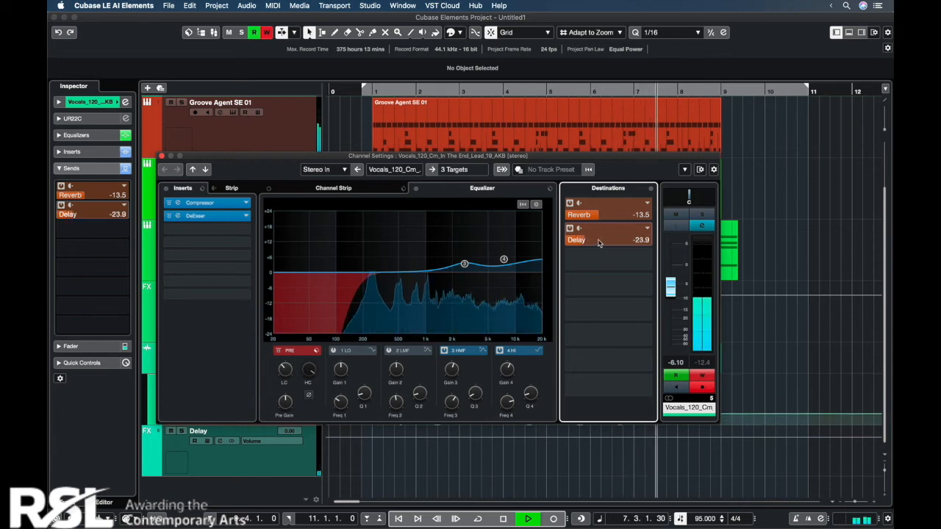
pyautogui.moveTo(594, 244)
pyautogui.mouseDown()
pyautogui.moveTo(654, 239)
pyautogui.moveTo(595, 246)
pyautogui.mouseUp()
pyautogui.press('space')
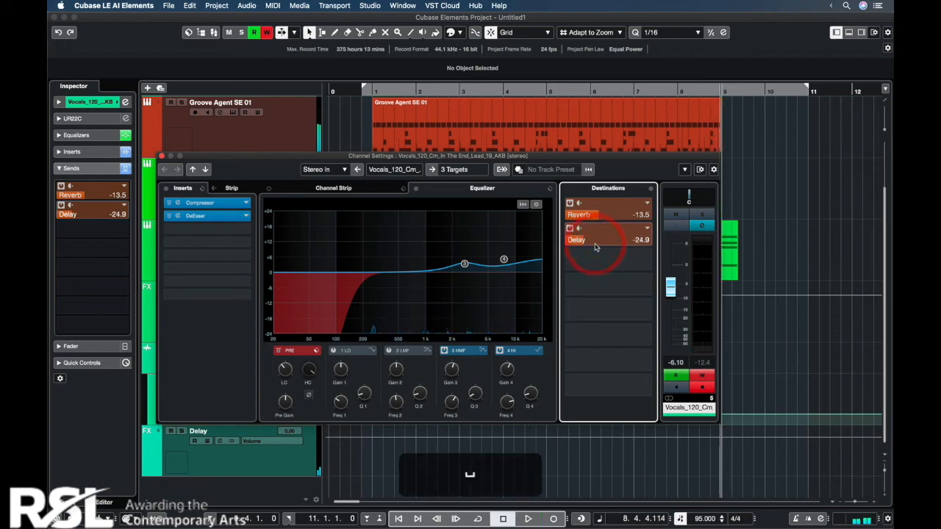
pyautogui.click(162, 156)
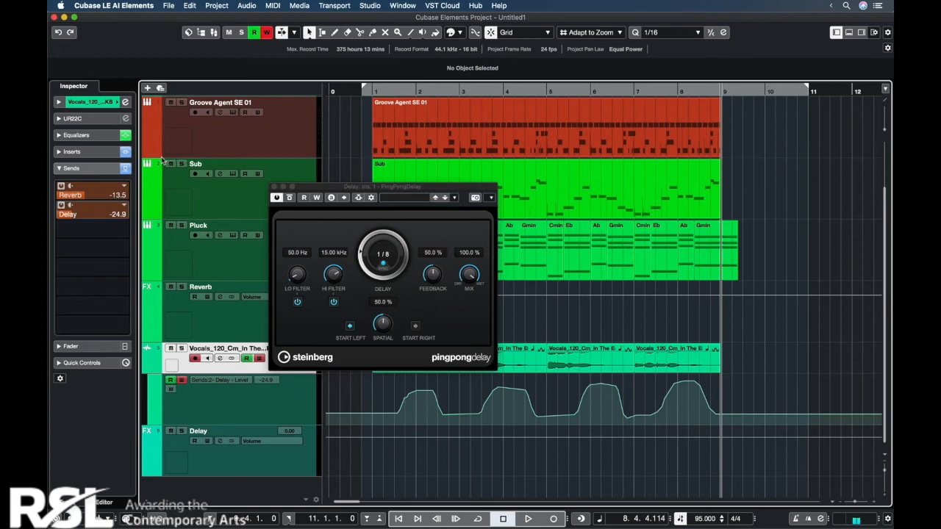
pyautogui.click(273, 187)
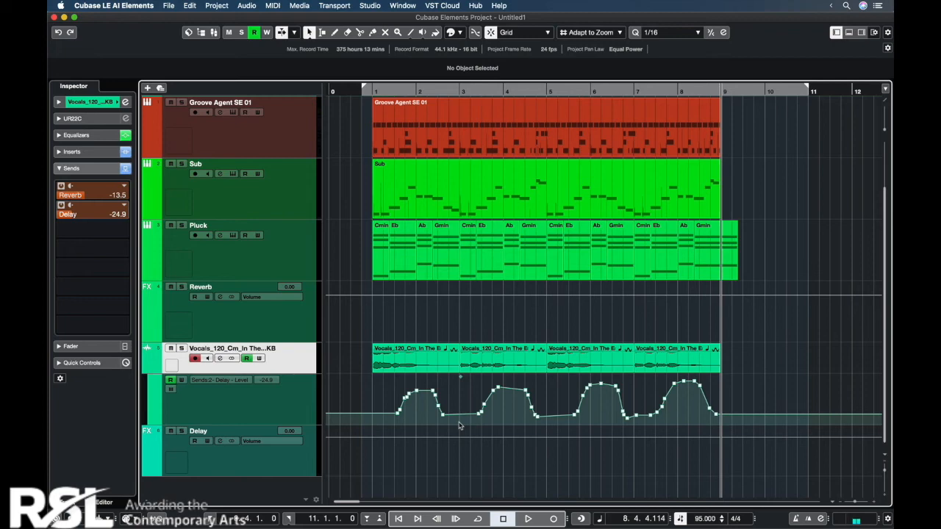
# Step: Raise the automation point on the vocal's second Delay send peak, near the end of bar 3, to 2.12
pyautogui.moveTo(498, 388); pyautogui.dragTo(498, 381)
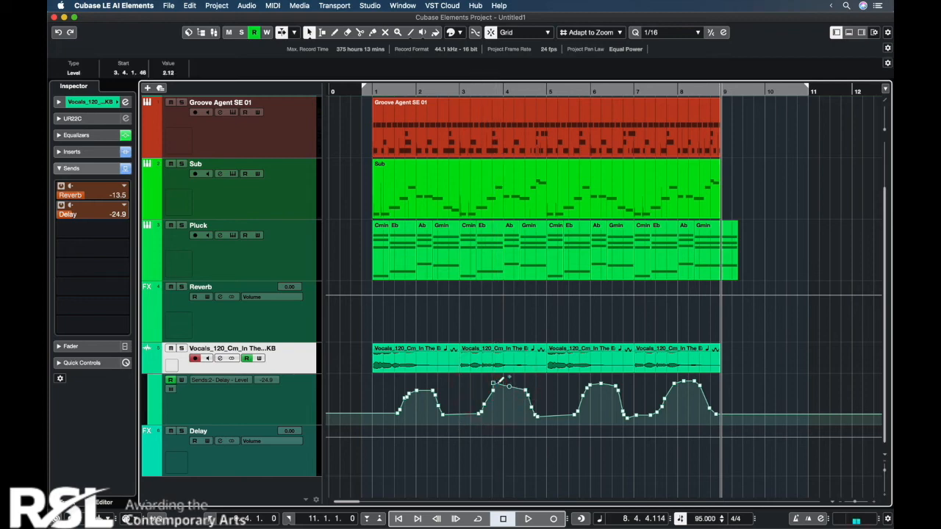
pyautogui.hotkey('shift', 'f')
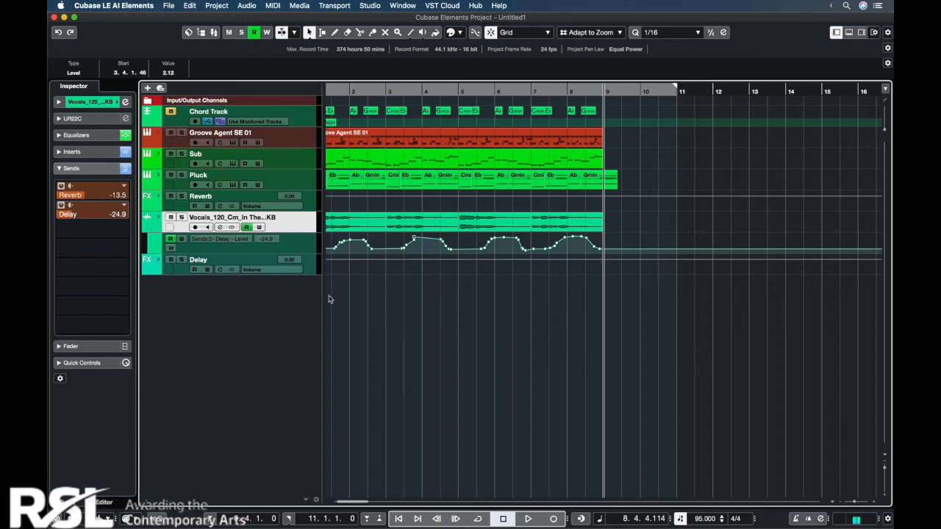
# Step: Browse Loops & Samples to the LoFi Dreams set and audition the Lofi_Synth_Shot_F_03_LD sample
pyautogui.click(860, 37)
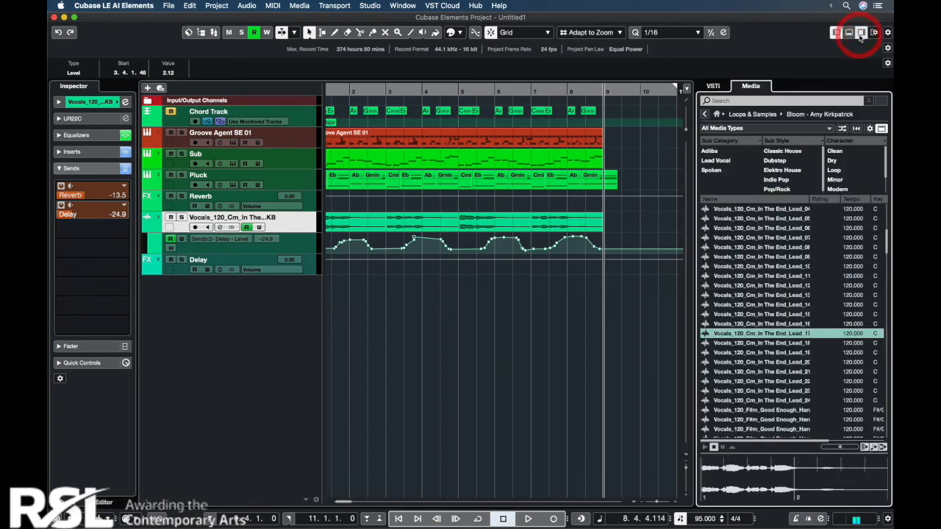
pyautogui.click(704, 114)
pyautogui.scroll(-5, 798, 357)
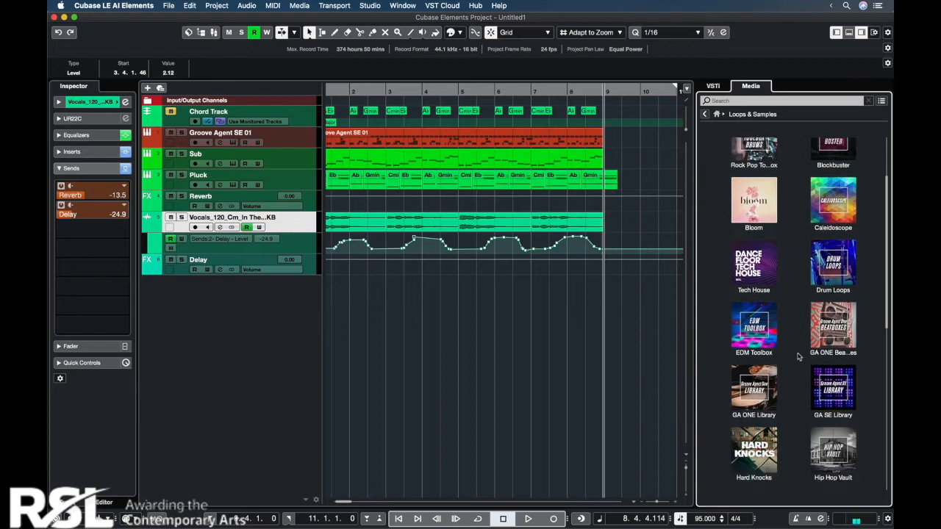
pyautogui.scroll(-2, 798, 356)
pyautogui.click(856, 429)
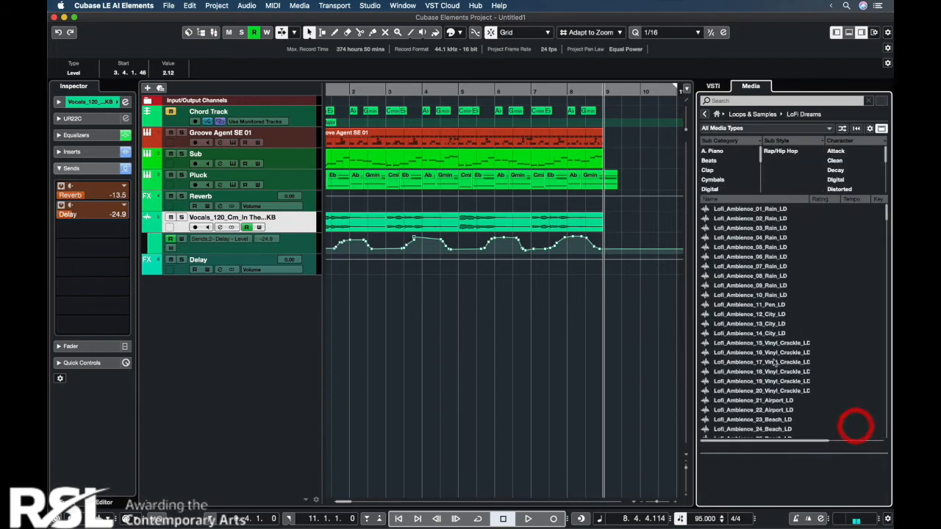
pyautogui.scroll(-20, 732, 359)
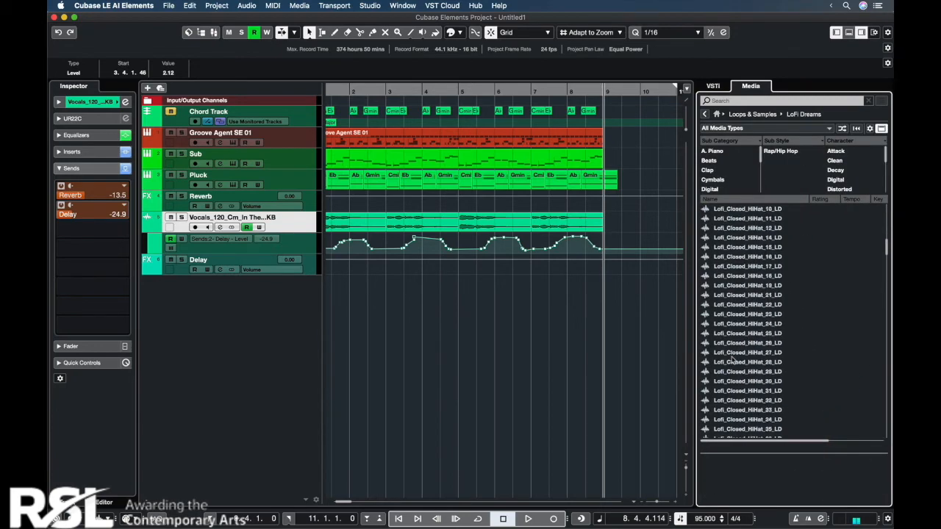
pyautogui.scroll(-5, 732, 359)
pyautogui.click(743, 246)
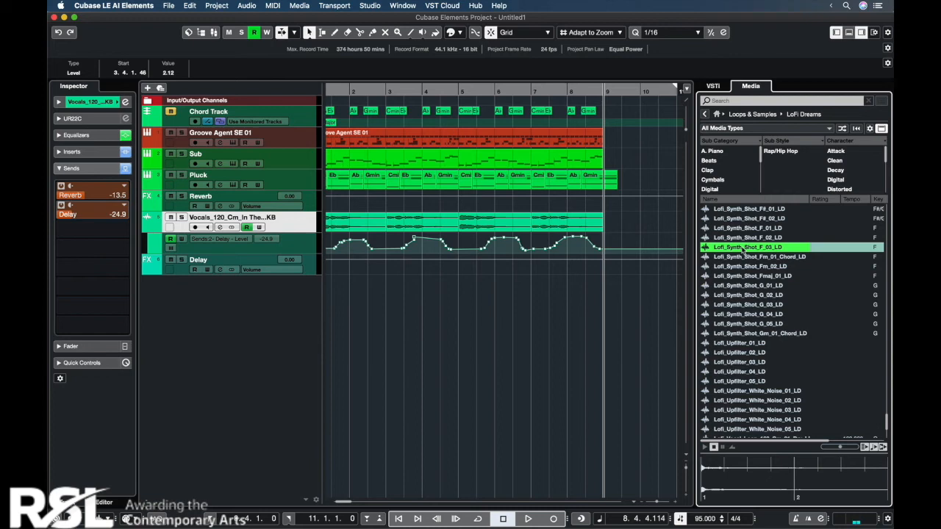
# Step: Load Lofi_Synth_Shot_F_03_LD into Sampler Control as a new sampler track and hide the media and editor zones
pyautogui.rightClick(743, 250)
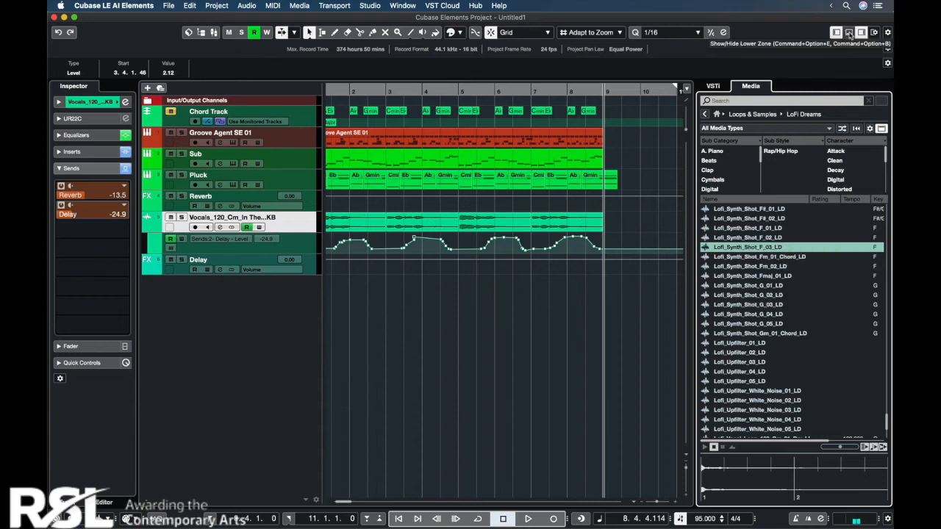
pyautogui.click(848, 33)
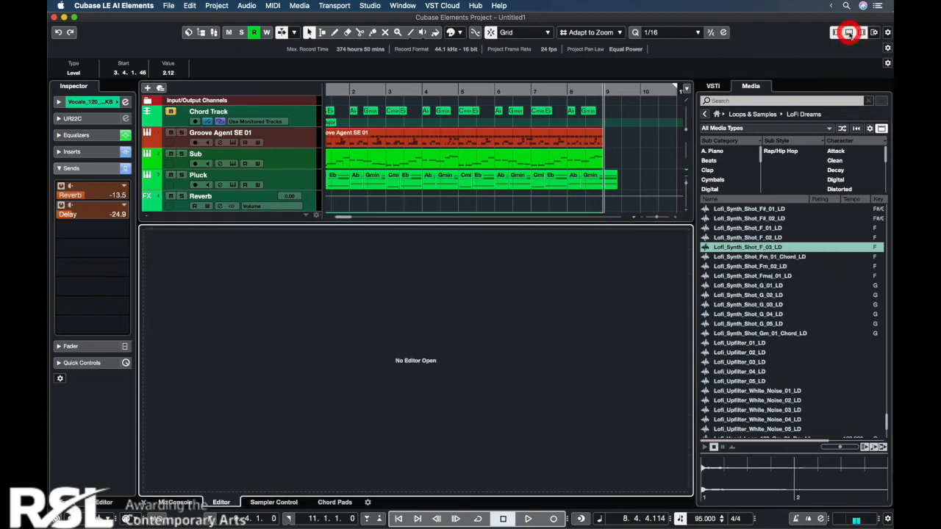
pyautogui.click(263, 502)
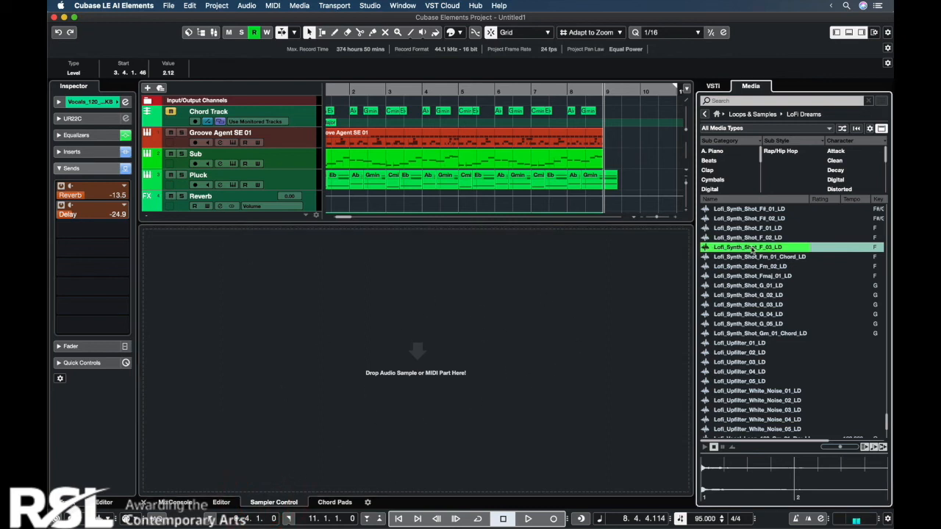
pyautogui.moveTo(650, 259); pyautogui.dragTo(430, 332)
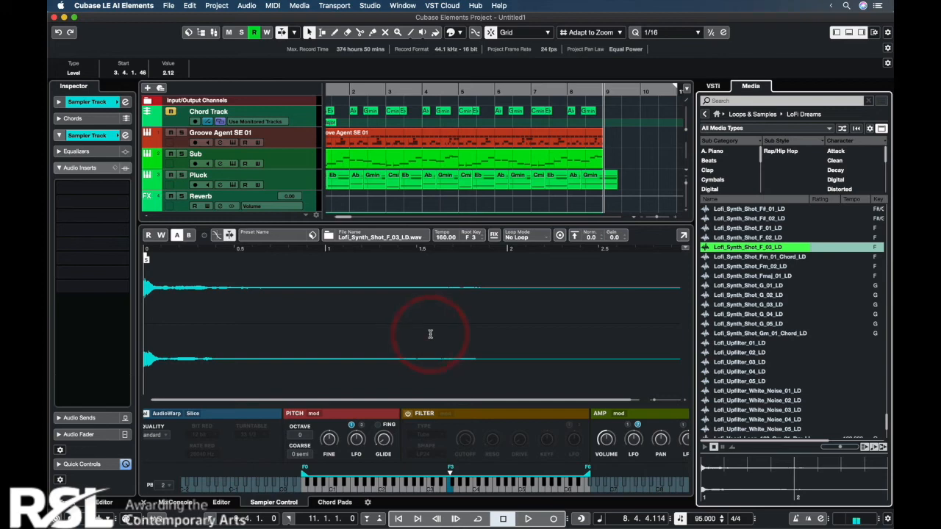
pyautogui.click(862, 33)
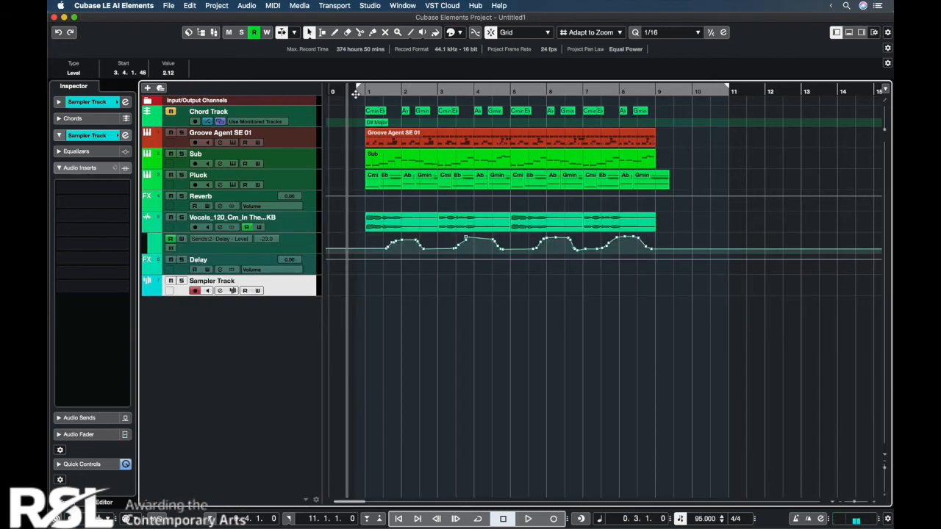
# Step: Record a MIDI melody on the sampler track across bars 1 to 8, starting from the pre-roll before bar 1
pyautogui.press('KP_Multiply')
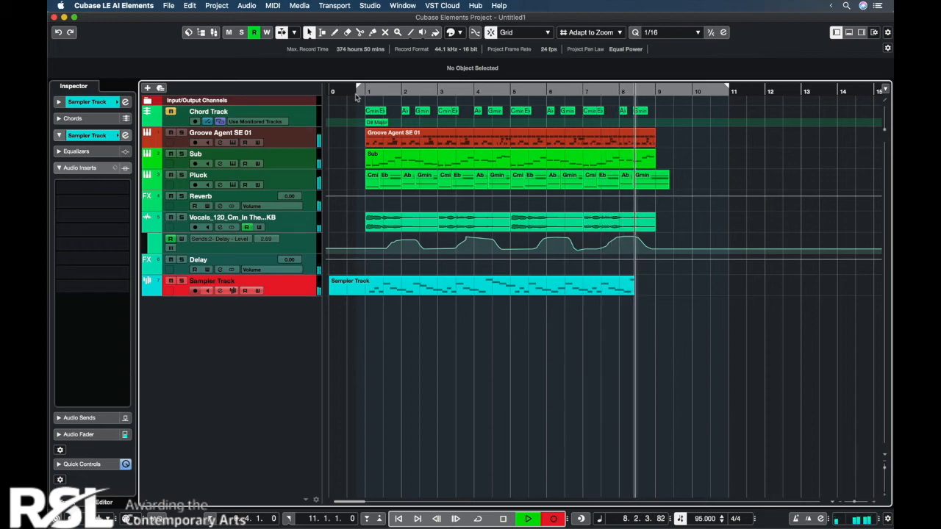
pyautogui.press('space')
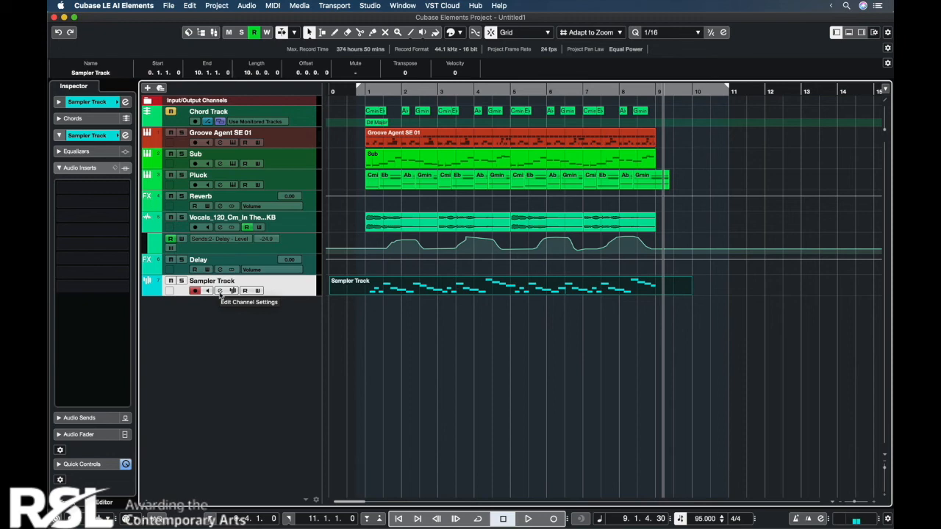
# Step: Route the sampler track's first send to the Reverb channel and its second send to the Delay channel
pyautogui.click(219, 292)
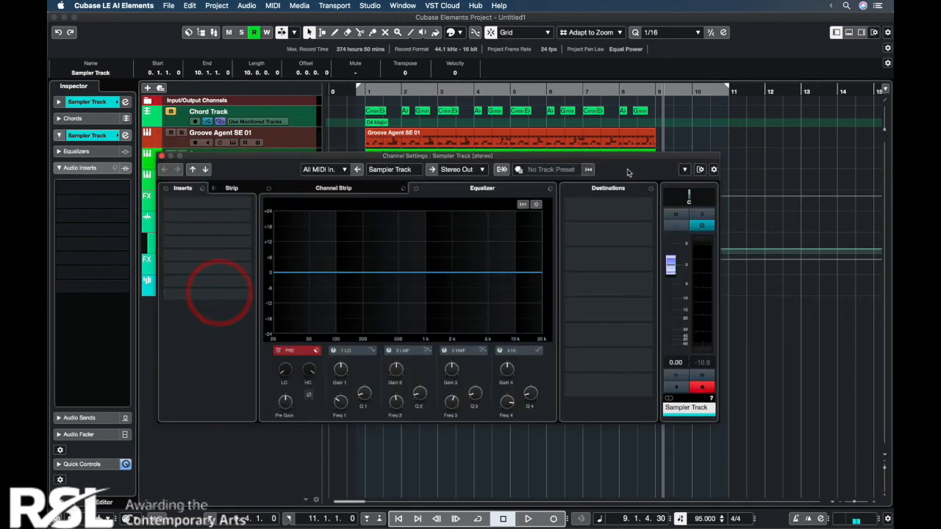
pyautogui.click(648, 207)
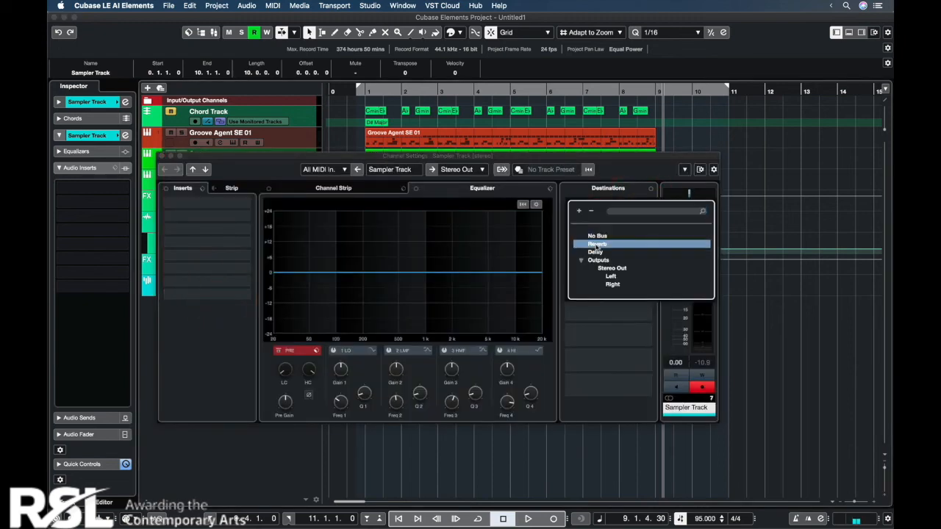
pyautogui.click(597, 244)
pyautogui.click(647, 232)
pyautogui.click(599, 277)
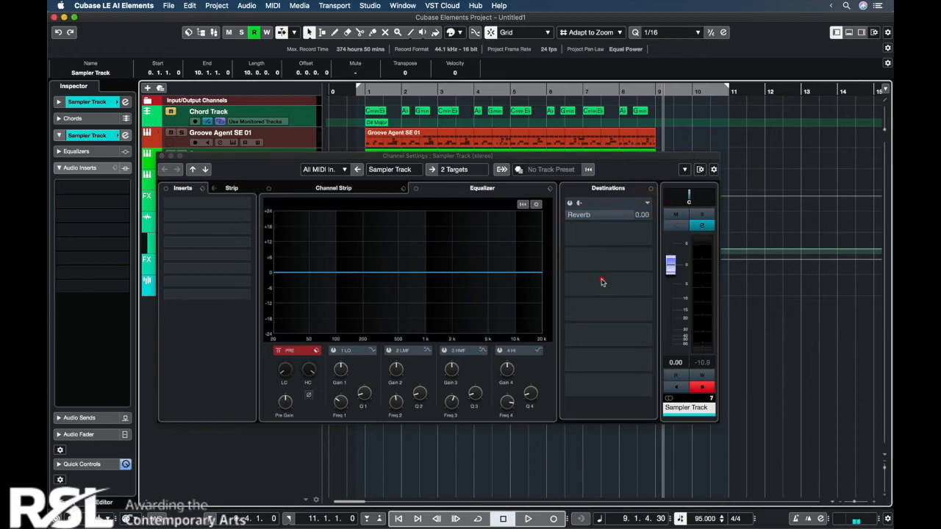
pyautogui.click(616, 219)
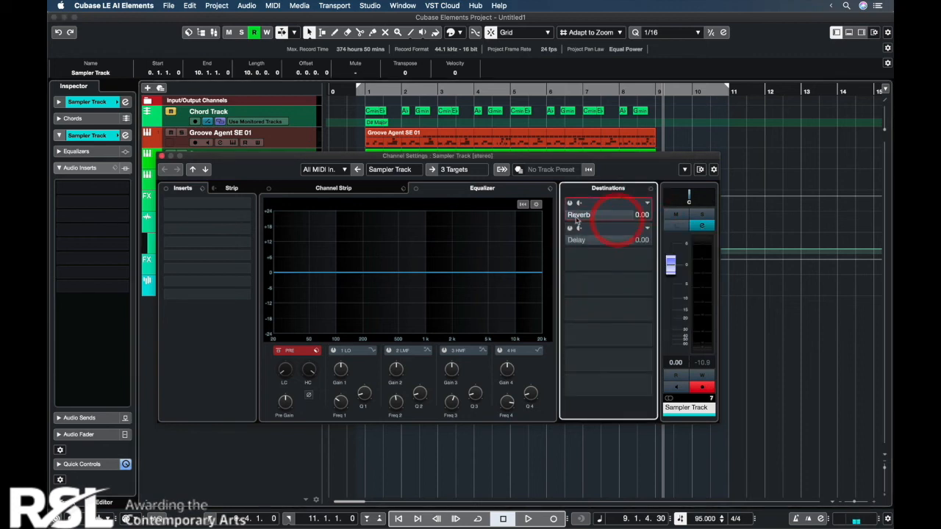
# Step: Set the sampler track's Reverb and Delay send levels to minus infinity and activate both sends
pyautogui.moveTo(612, 220); pyautogui.dragTo(517, 218)
pyautogui.moveTo(626, 241); pyautogui.dragTo(463, 241)
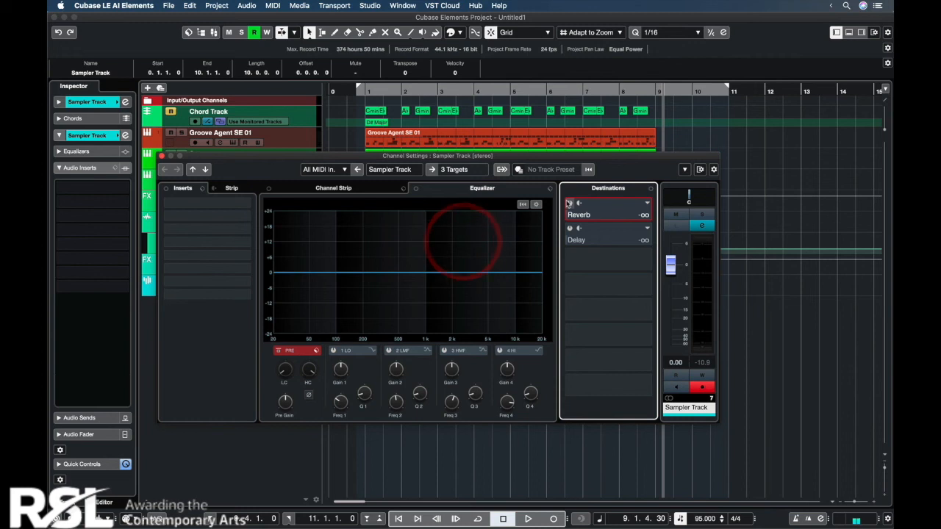
pyautogui.click(569, 203)
pyautogui.click(569, 228)
# Step: During playback from bar 1, set the sampler's Reverb send to -1.13, Delay send to -5.81 and channel volume to -7.37
pyautogui.click(369, 91)
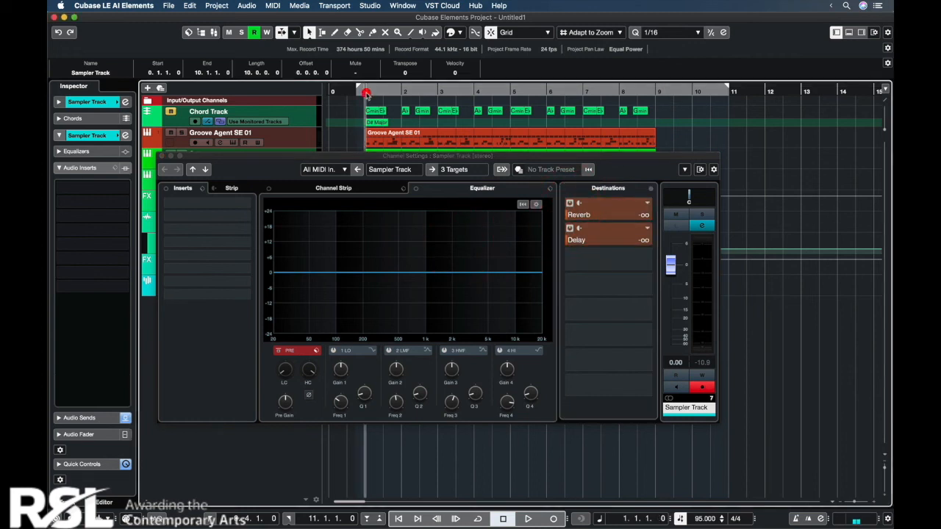
pyautogui.press('space')
pyautogui.moveTo(572, 217); pyautogui.dragTo(654, 218)
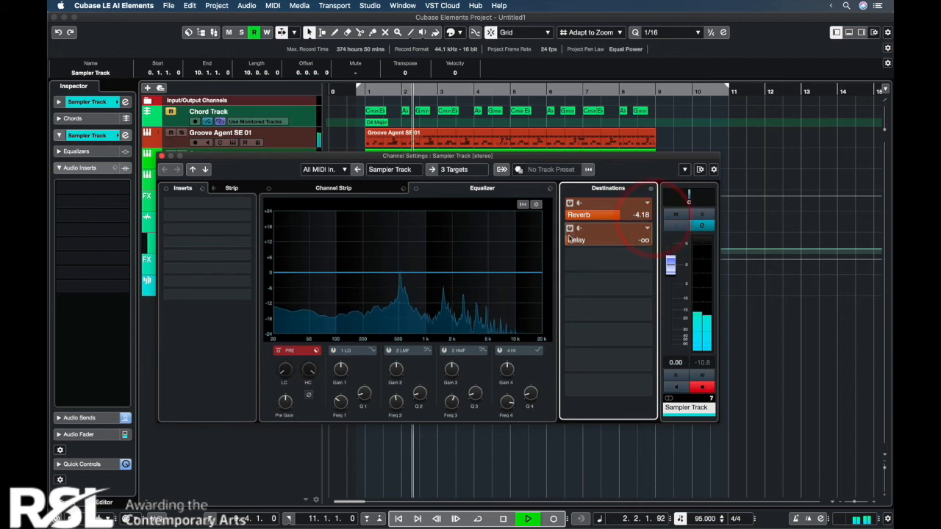
pyautogui.moveTo(572, 241); pyautogui.dragTo(621, 242)
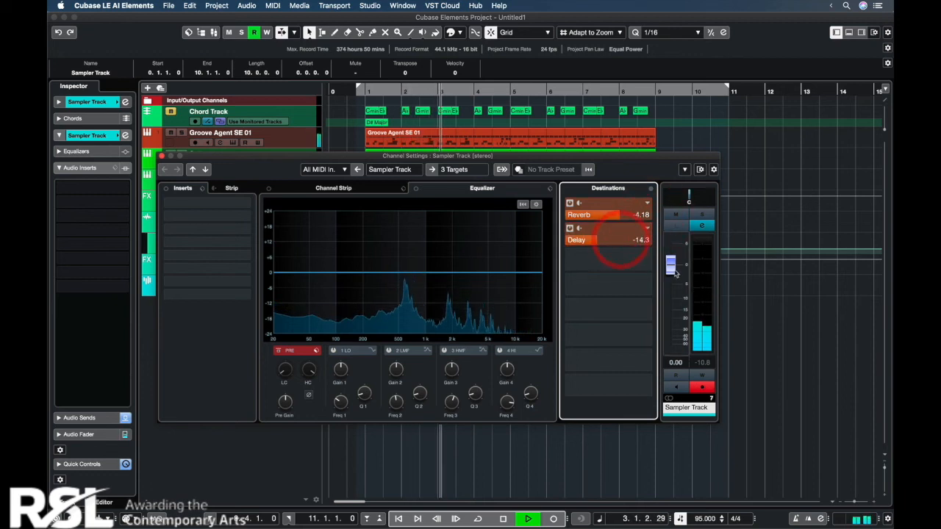
pyautogui.moveTo(670, 264); pyautogui.dragTo(670, 291)
pyautogui.moveTo(601, 243); pyautogui.dragTo(627, 244)
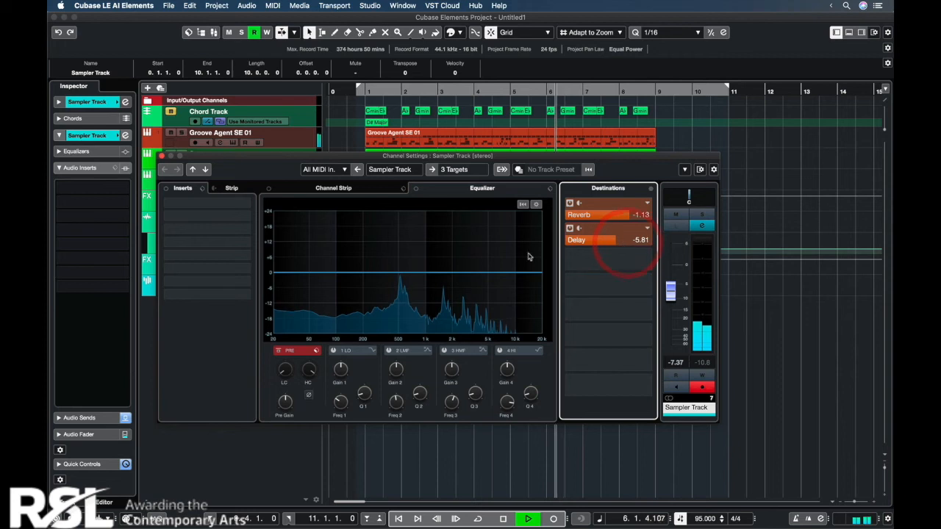
# Step: Stop playback and apply a low-cut filter to the sampler channel's EQ, rolling off below about 500 Hz
pyautogui.click(279, 371)
pyautogui.press('space')
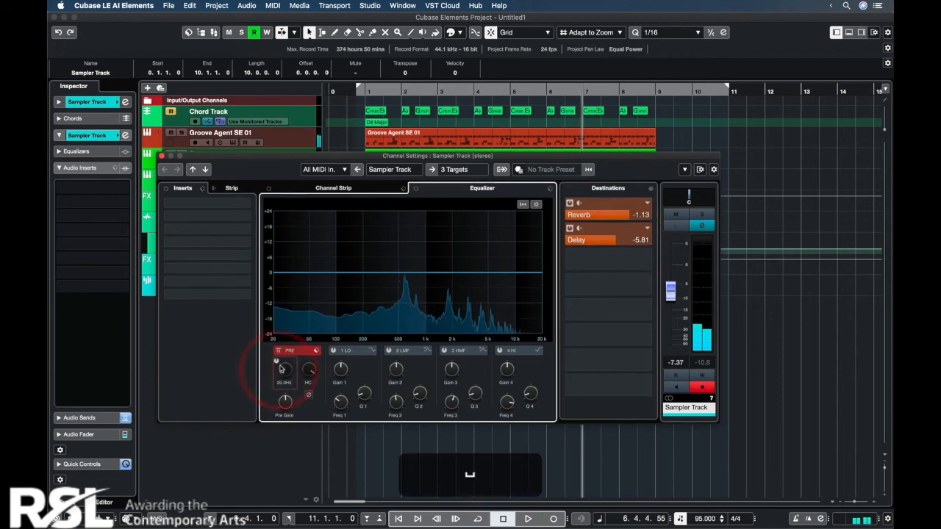
pyautogui.click(408, 285)
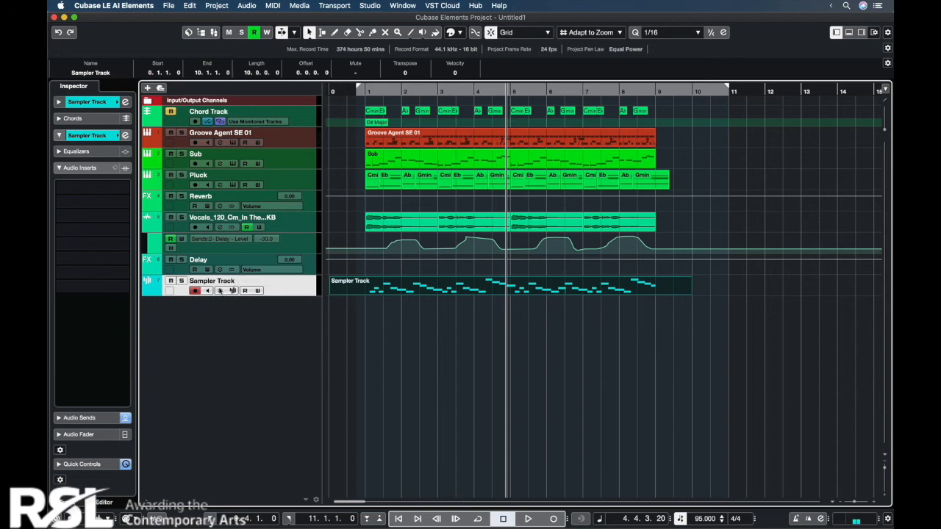
# Step: Enable automation reading and writing on the sampler channel and record left-right pan sweeps as automation over bars 1 to 4
pyautogui.click(219, 290)
pyautogui.click(362, 94)
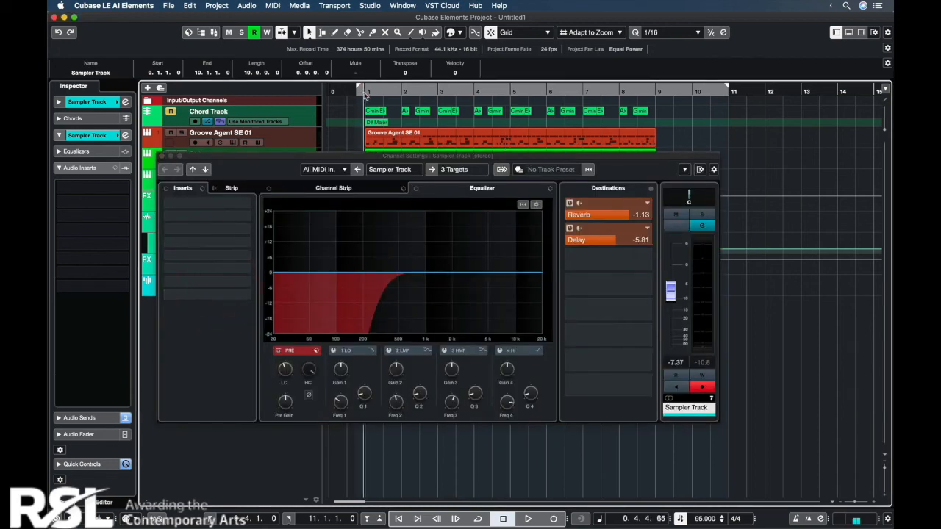
pyautogui.click(703, 381)
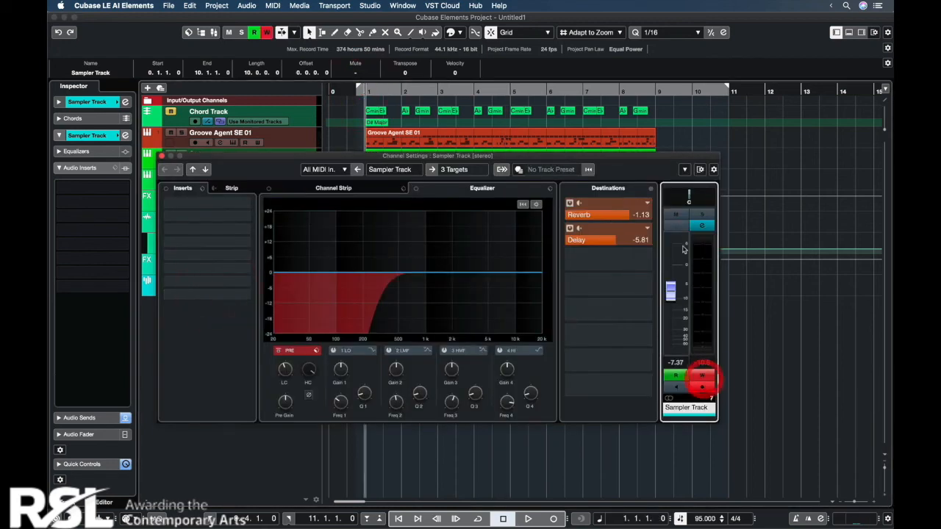
pyautogui.press('space')
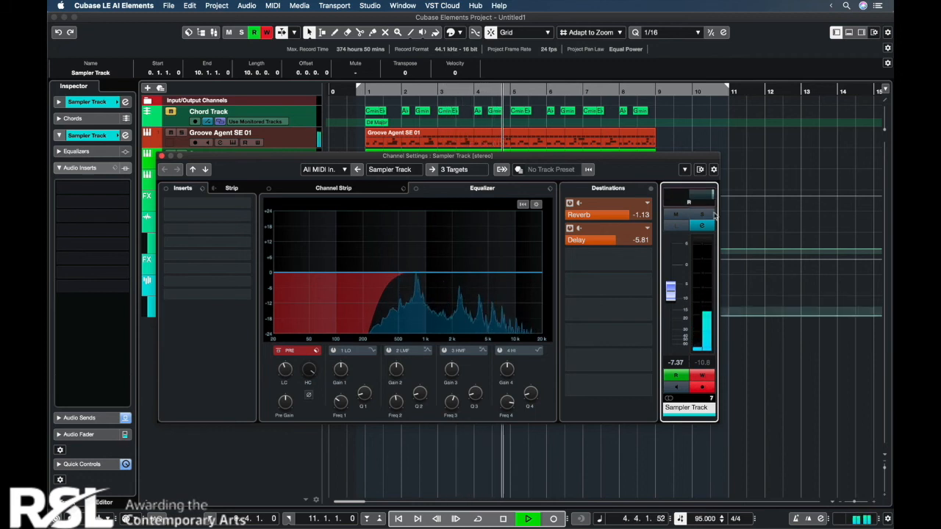
pyautogui.press('space')
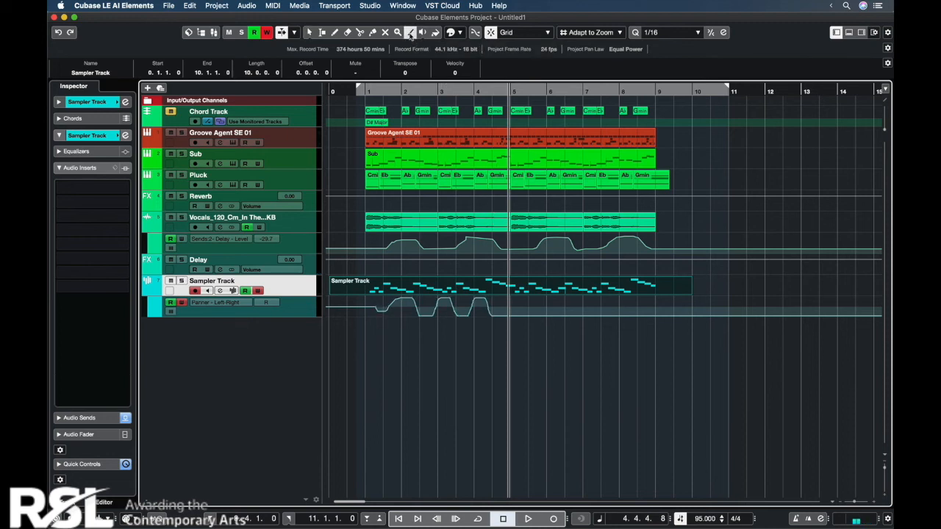
# Step: Draw a sine-shaped pan automation curve on the sampler track from bar 1 to bar 10, replacing the recorded sweeps
pyautogui.click(410, 37)
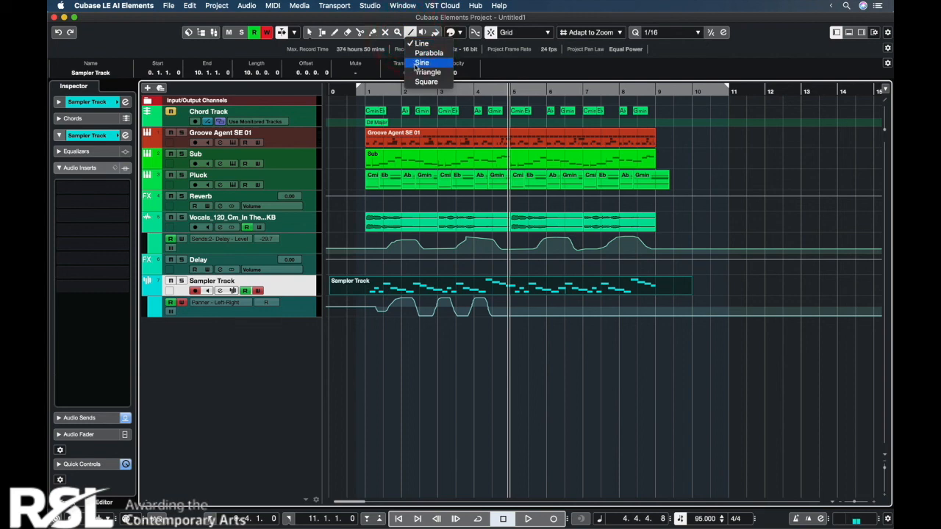
pyautogui.click(416, 64)
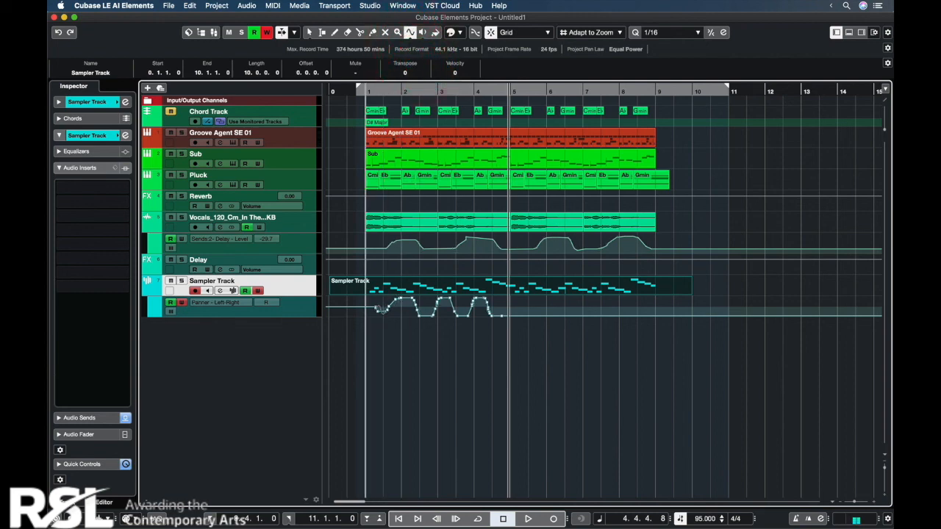
pyautogui.moveTo(371, 307); pyautogui.dragTo(691, 300)
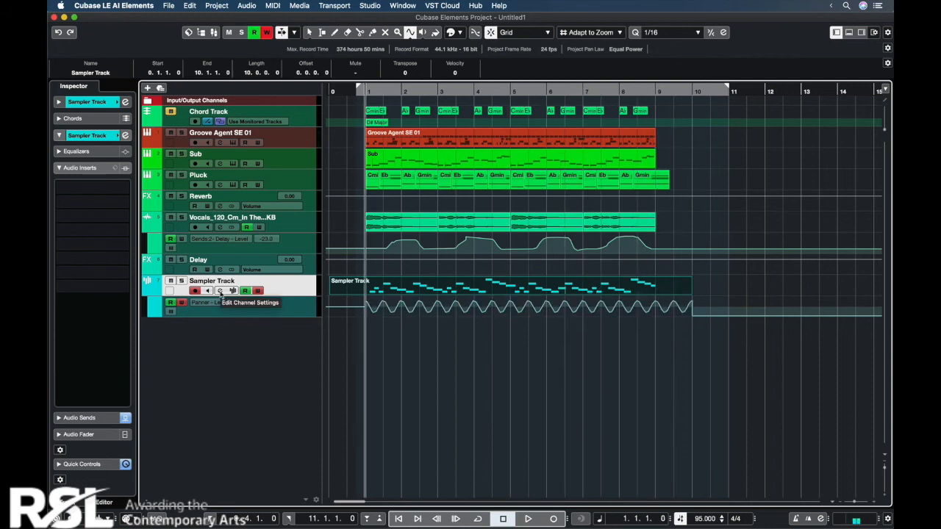
# Step: Play the track from bar 1 with the sampler's channel settings open to check the automated panning, and close the window
pyautogui.click(220, 291)
pyautogui.press('space')
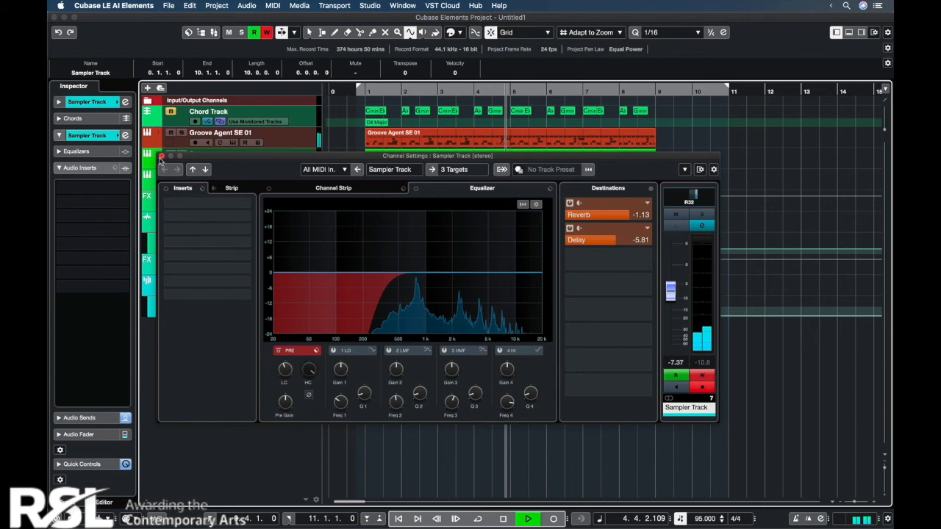
pyautogui.click(162, 156)
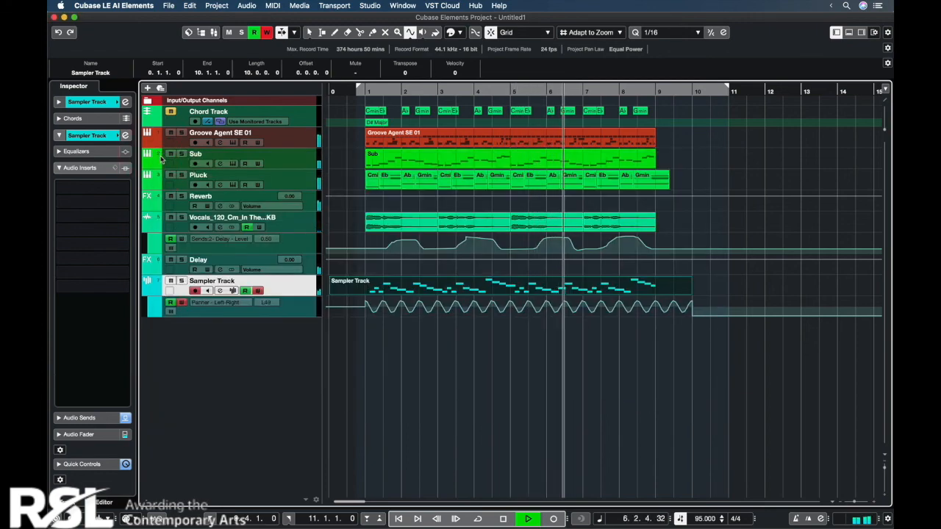
# Step: Lower the sampler channel's fader to -9.70 dB in the mixer
pyautogui.press('F3')
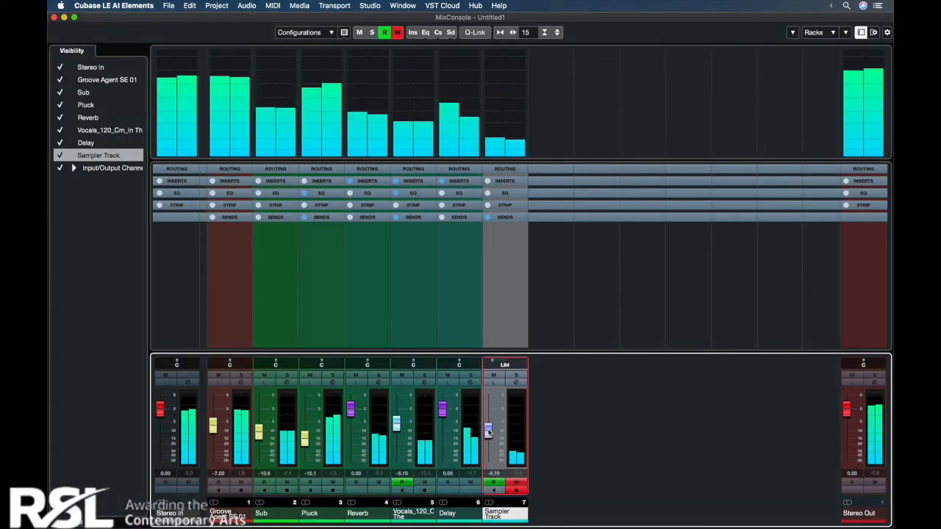
pyautogui.moveTo(487, 427); pyautogui.dragTo(488, 432)
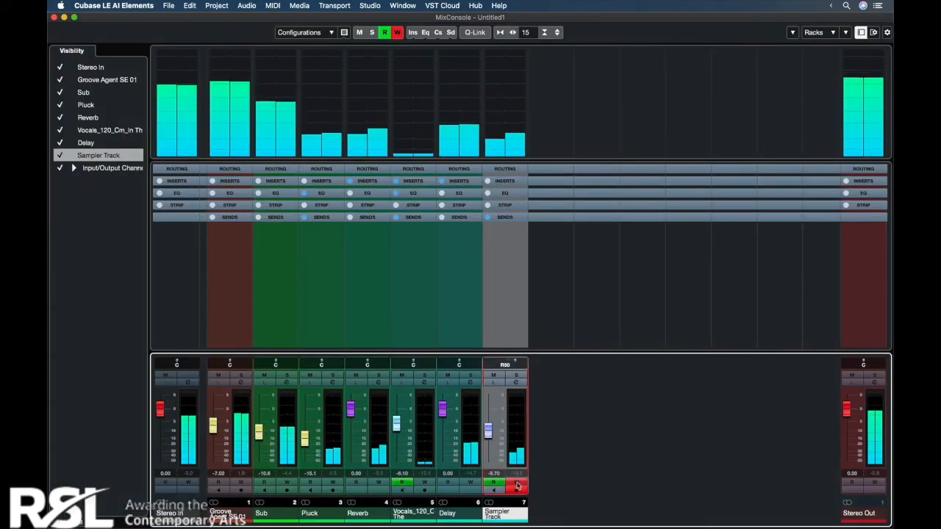
pyautogui.press('F3')
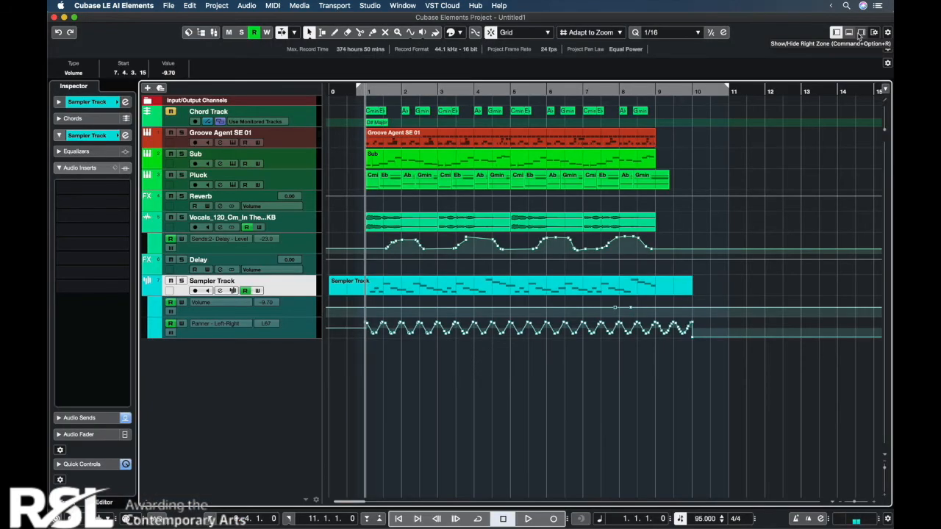
# Step: Add the Hip Hop - Hat Loop 04_80bpm sample from the Hip Hop Vault collection to a new audio track at bar 1
pyautogui.click(861, 33)
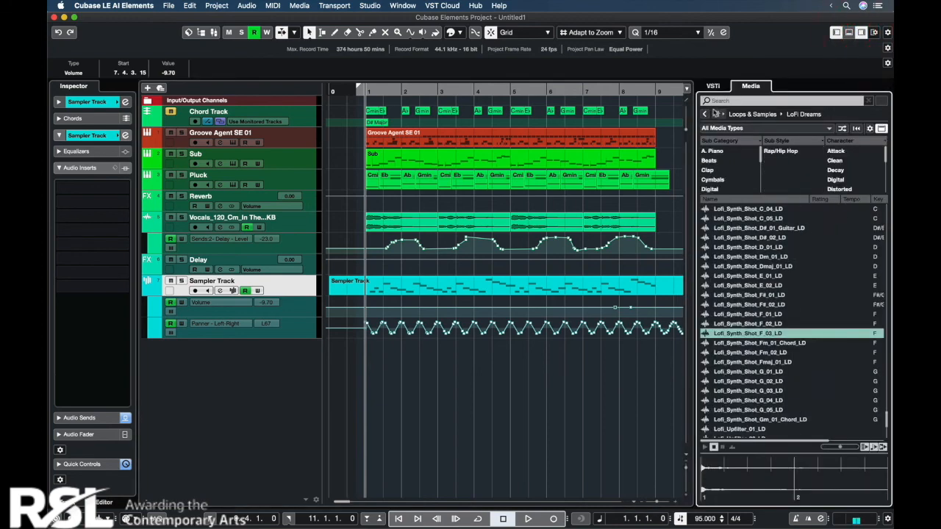
pyautogui.click(705, 114)
pyautogui.scroll(-3, 821, 333)
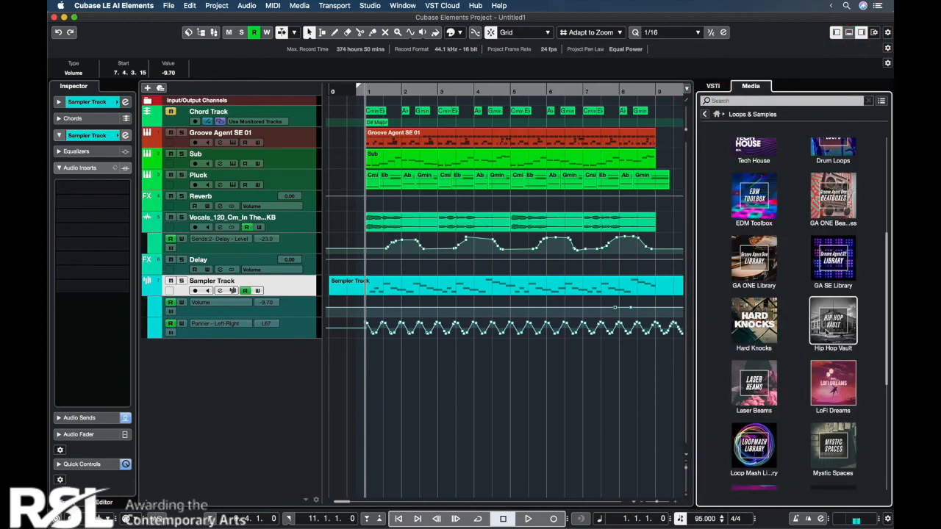
pyautogui.click(826, 333)
pyautogui.moveTo(750, 382); pyautogui.dragTo(757, 384)
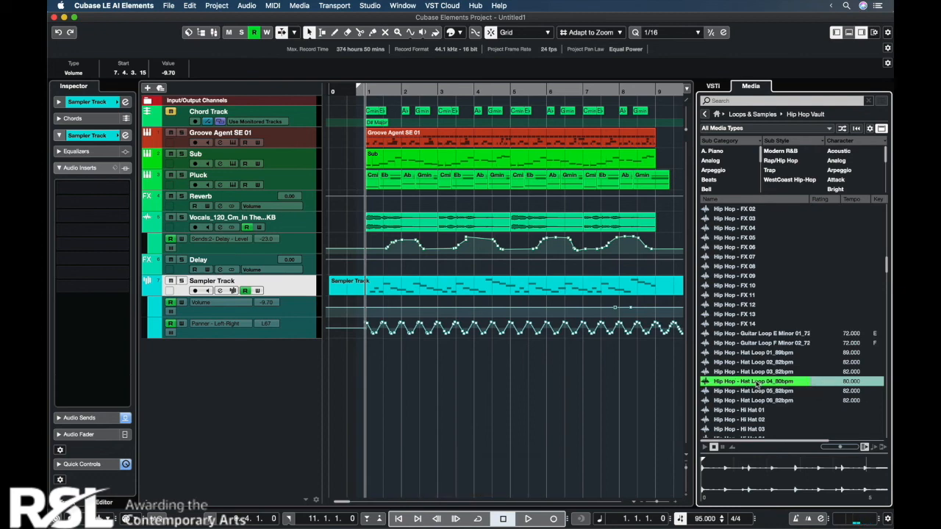
pyautogui.moveTo(426, 381); pyautogui.dragTo(412, 390)
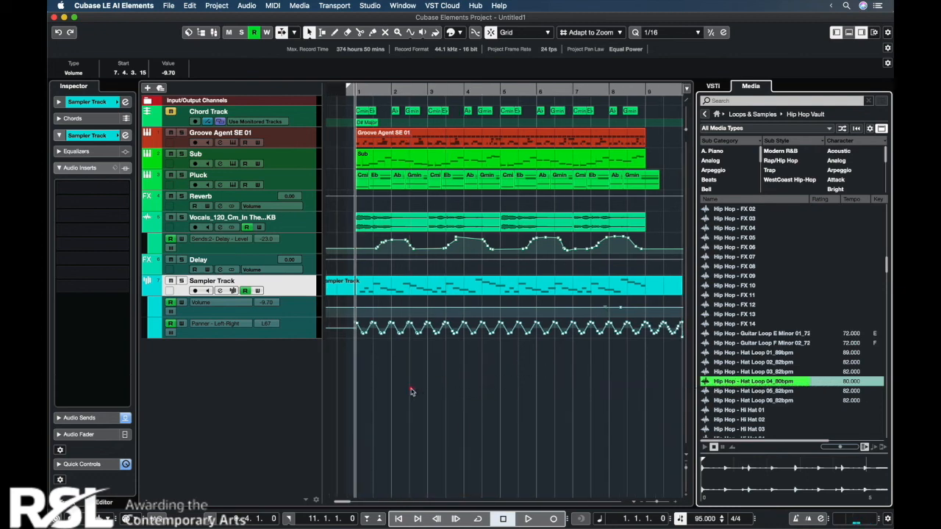
pyautogui.click(430, 243)
pyautogui.press('Return')
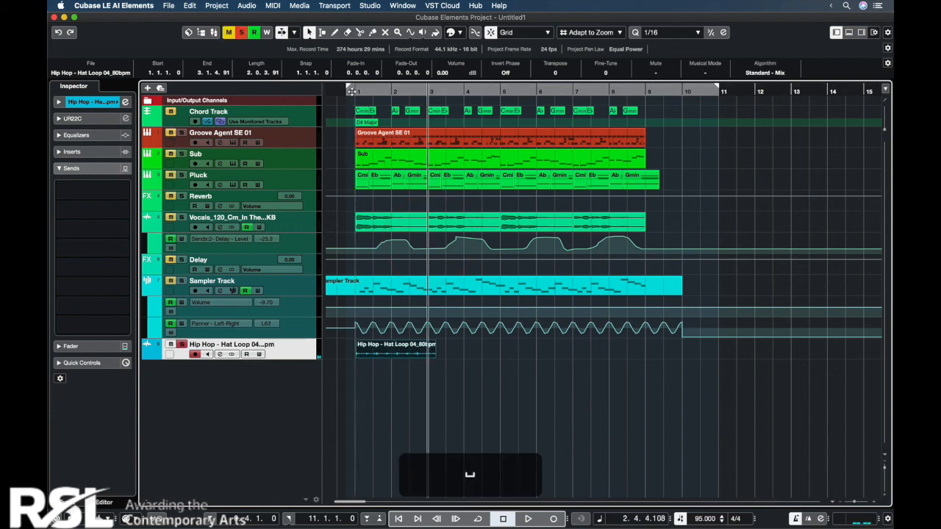
# Step: Play the soloed hat loop from bar 1 to check its timing against the project tempo
pyautogui.click(355, 91)
pyautogui.press('space')
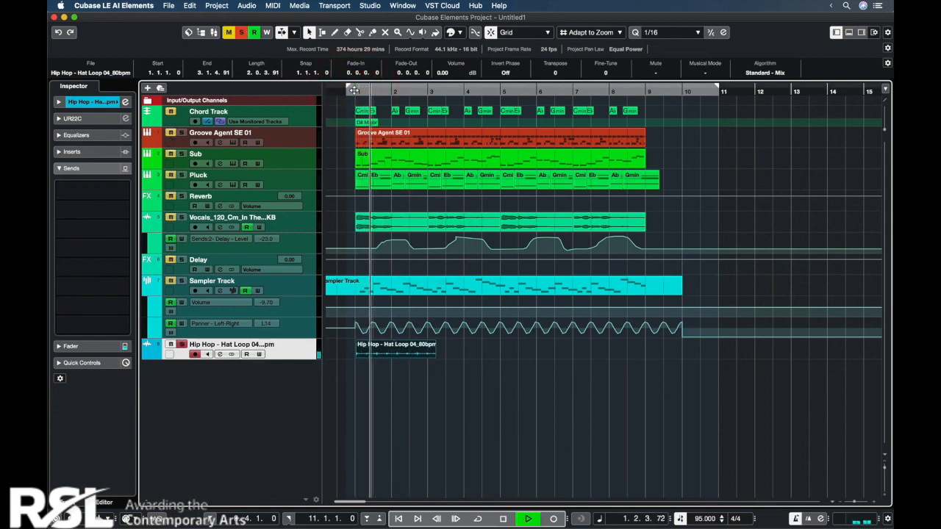
pyautogui.press('space')
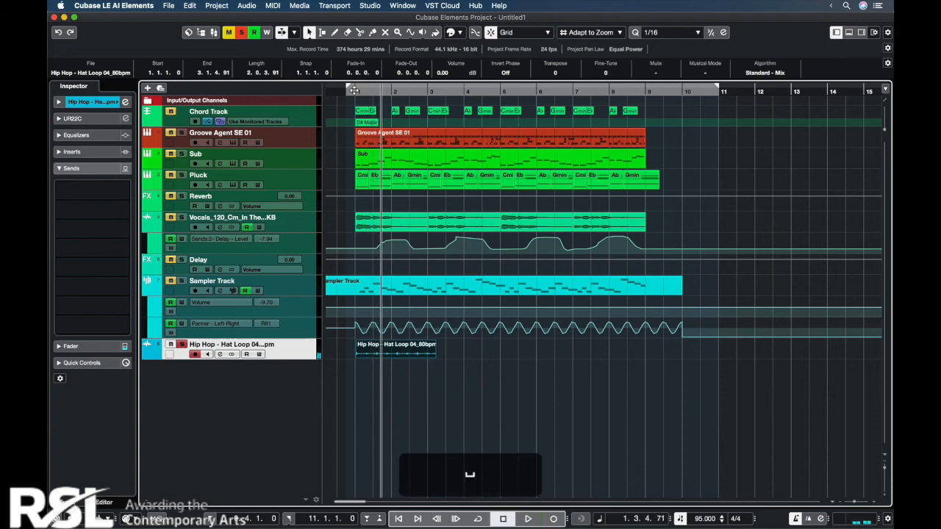
# Step: Enable Musical Mode for the hat loop in the sample editor and play it from bar 1 to check the timing
pyautogui.doubleClick(420, 352)
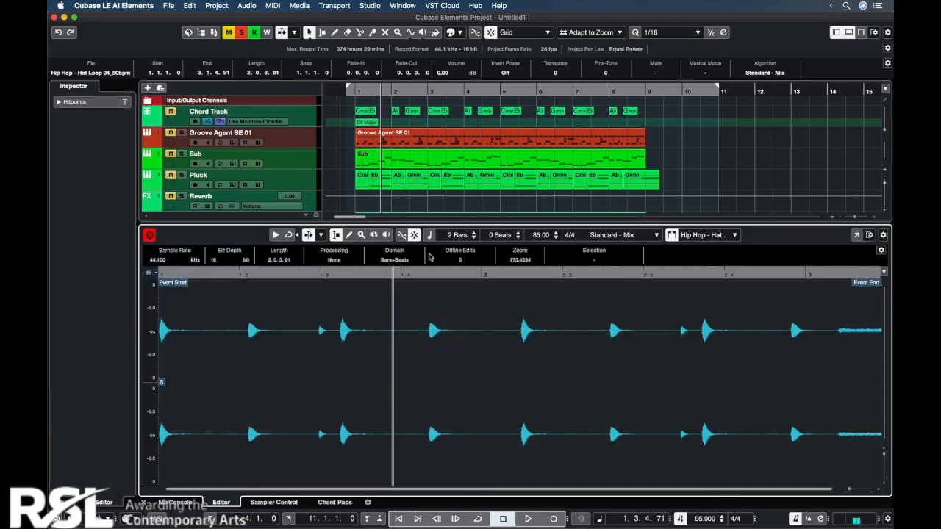
pyautogui.click(429, 235)
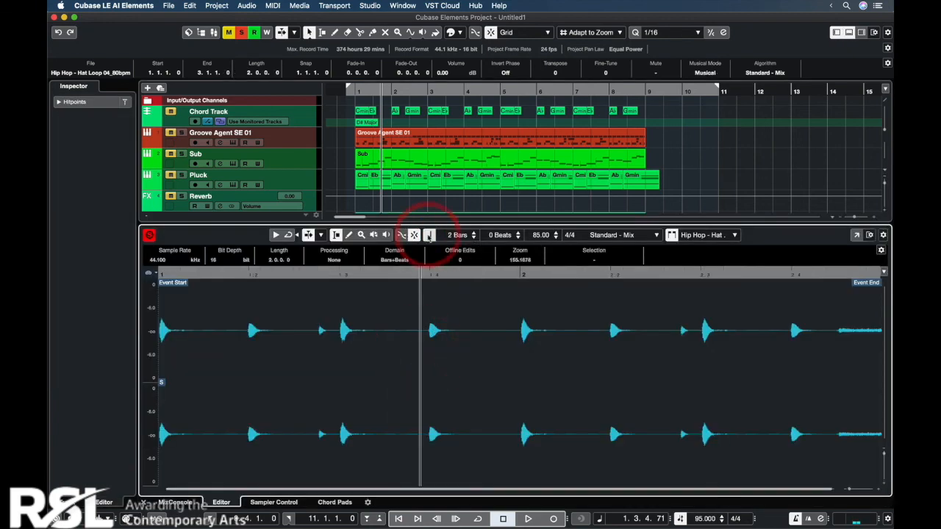
pyautogui.press('Return')
pyautogui.click(355, 91)
pyautogui.press('space')
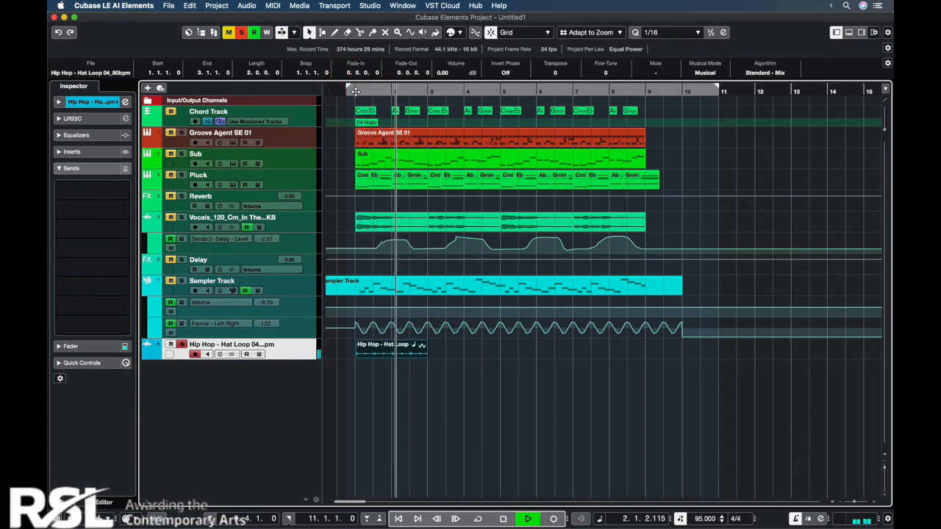
pyautogui.press('space')
# Step: Enlarge the hat loop track's height and repeat the two-bar loop three times to fill bars 1 to 9
pyautogui.click(421, 345)
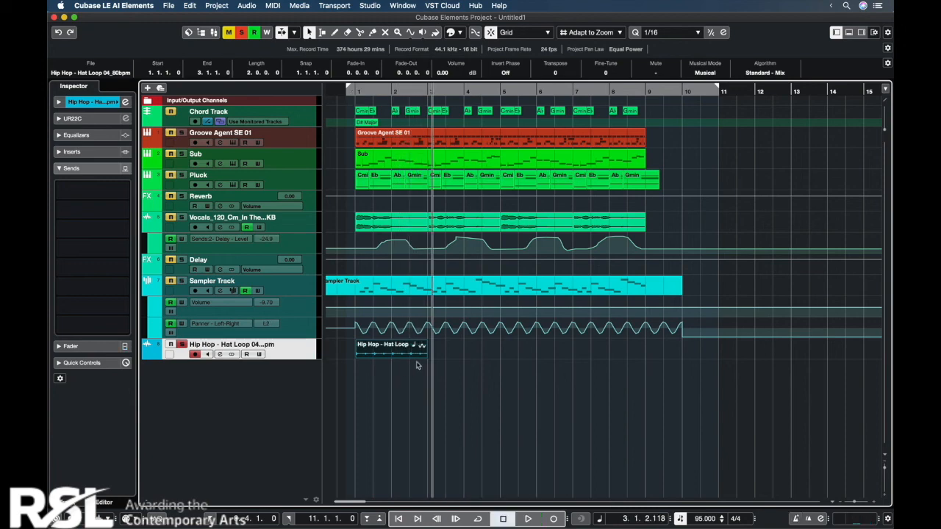
pyautogui.click(289, 358)
pyautogui.moveTo(289, 358); pyautogui.dragTo(290, 421)
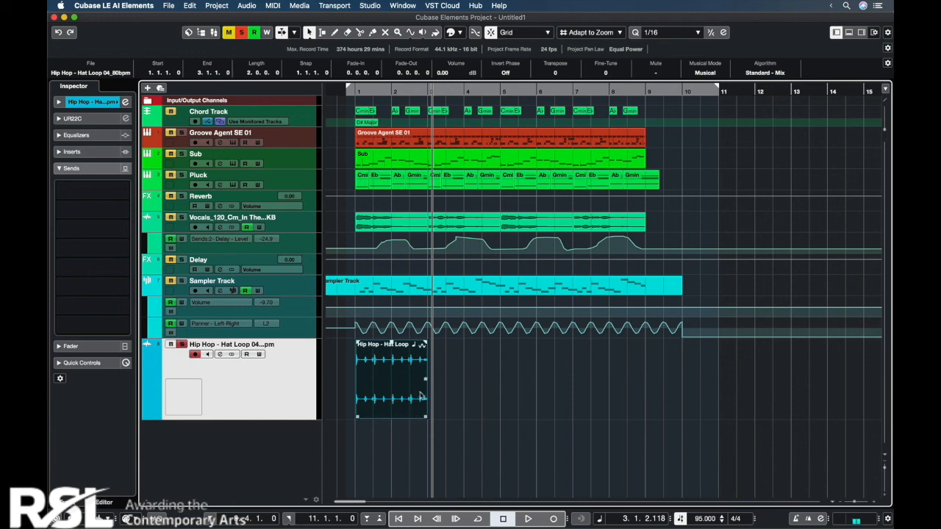
pyautogui.moveTo(424, 382); pyautogui.dragTo(629, 365)
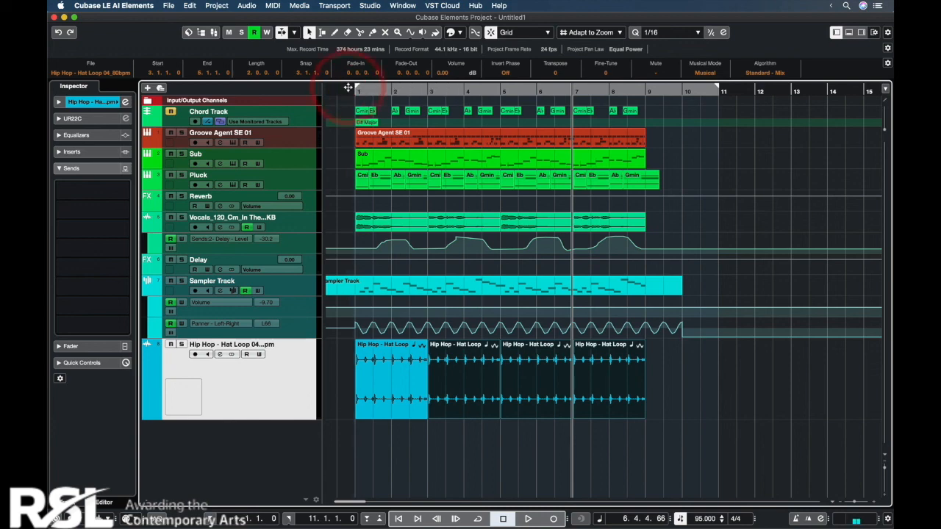
# Step: Move the right locator to bar 10 to define the end of the export range
pyautogui.press('h')
pyautogui.hscroll(-3, 346, 88)
pyautogui.press('g')
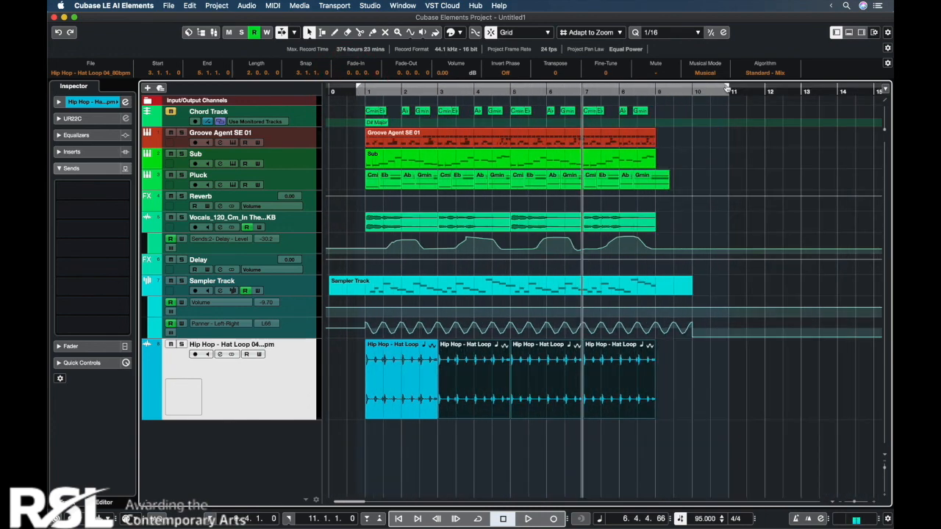
pyautogui.moveTo(709, 88); pyautogui.dragTo(691, 88)
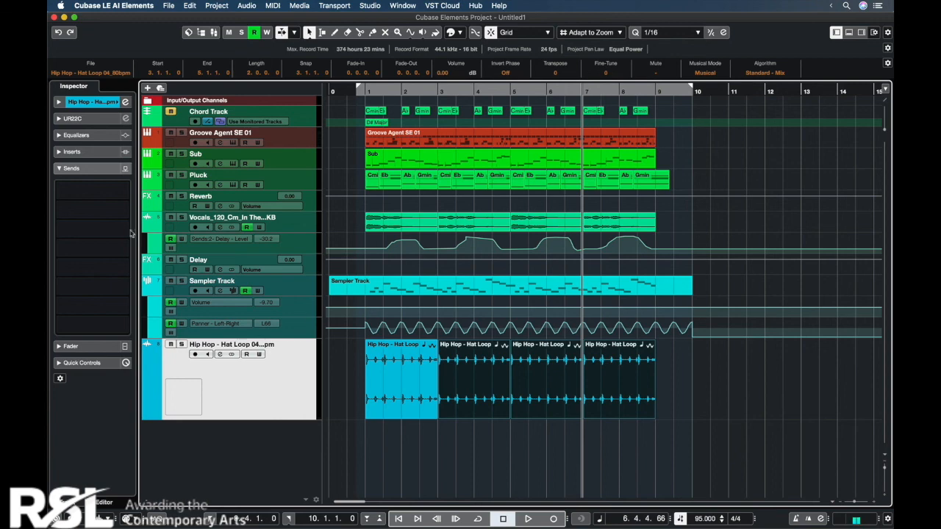
# Step: Export the stereo mixdown as Beat Level 3 in MPEG 1 Layer 3 format at 192 kB/s
pyautogui.click(168, 6)
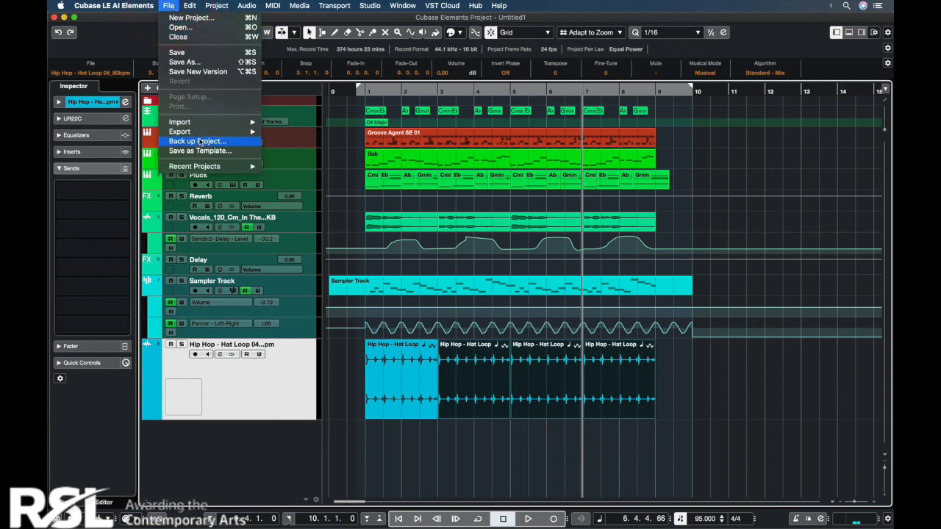
pyautogui.moveTo(213, 132)
pyautogui.click(277, 131)
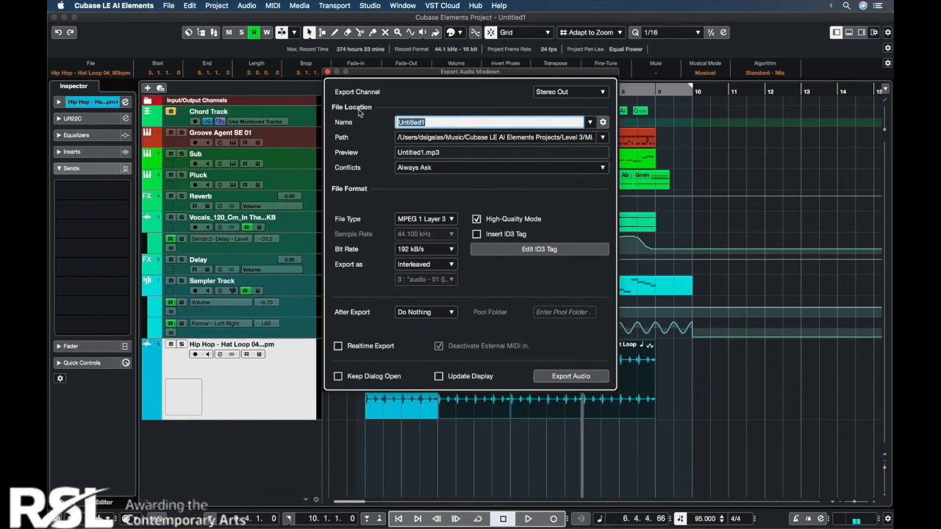
pyautogui.write('Beat Level 3')
pyautogui.click(434, 218)
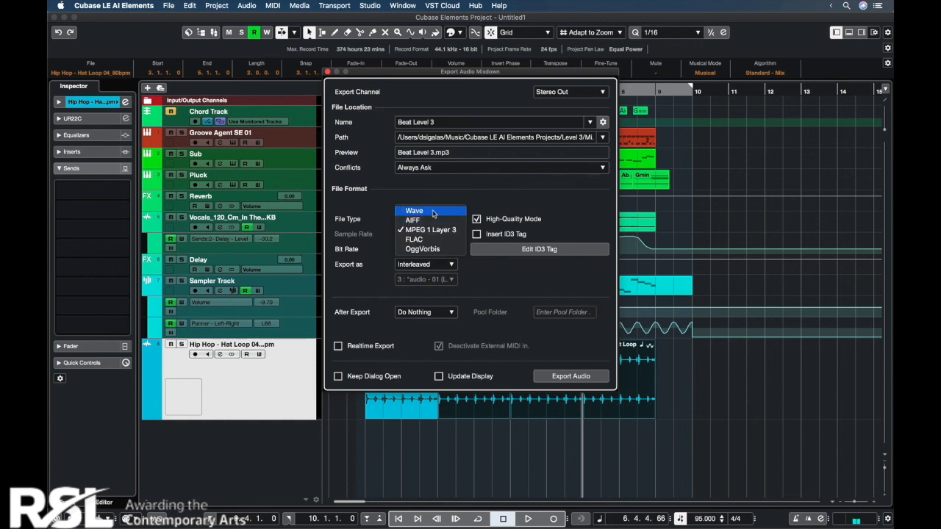
pyautogui.click(430, 230)
pyautogui.click(423, 250)
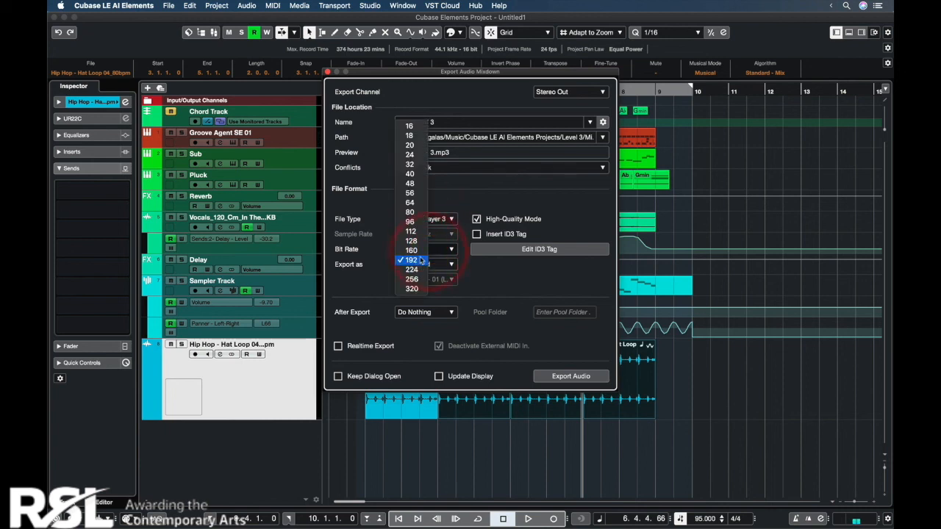
pyautogui.click(509, 189)
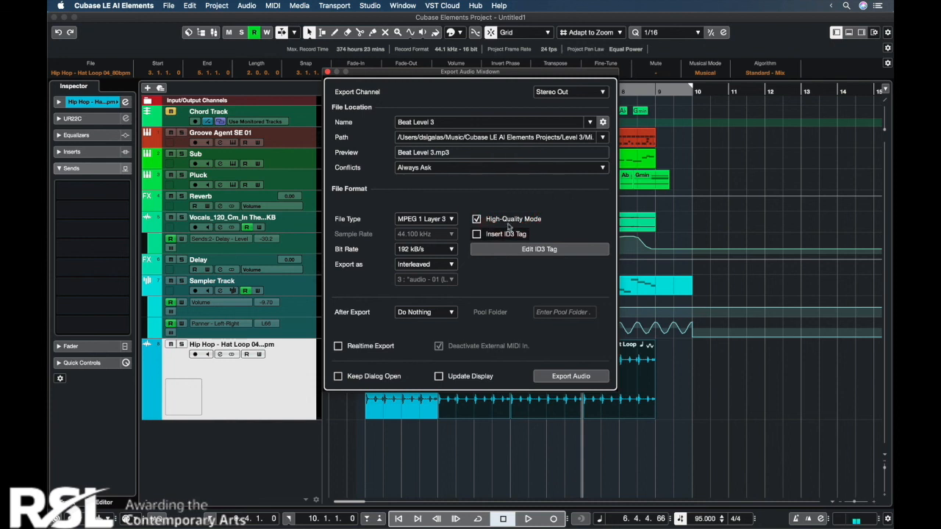
pyautogui.click(570, 376)
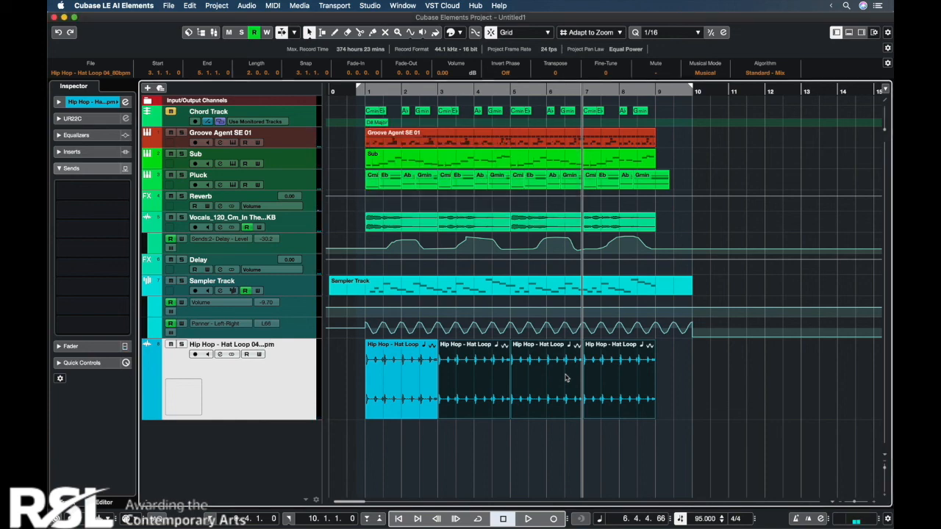
# Step: Save the project under the name Level 3
pyautogui.click(168, 6)
pyautogui.click(183, 61)
pyautogui.write('Level 3')
pyautogui.click(527, 194)
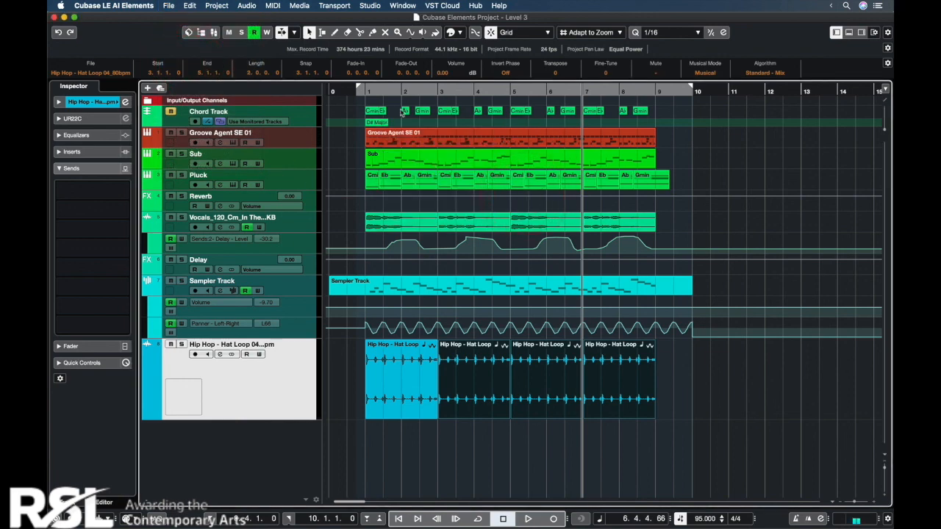
# Step: Open the Sub synth's preset saving dialog, cancel it without saving and close the instrument window
pyautogui.click(369, 134)
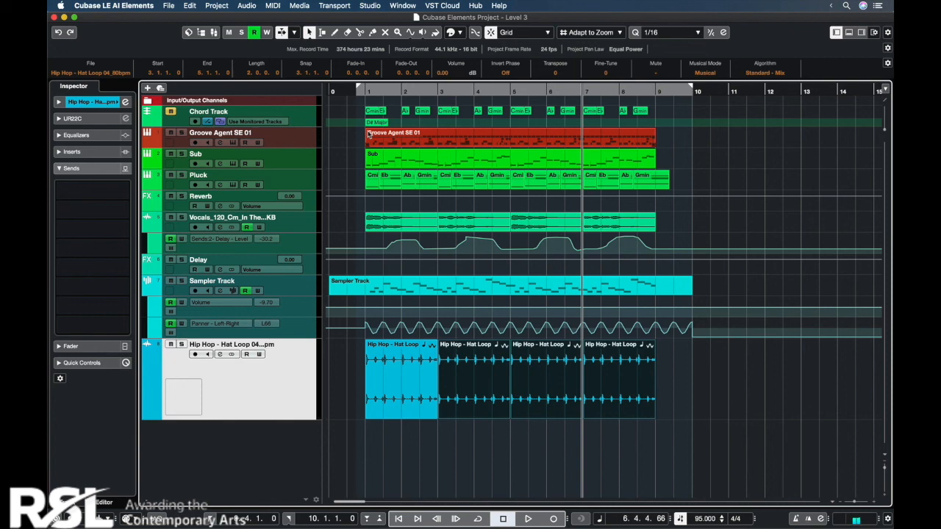
pyautogui.click(231, 164)
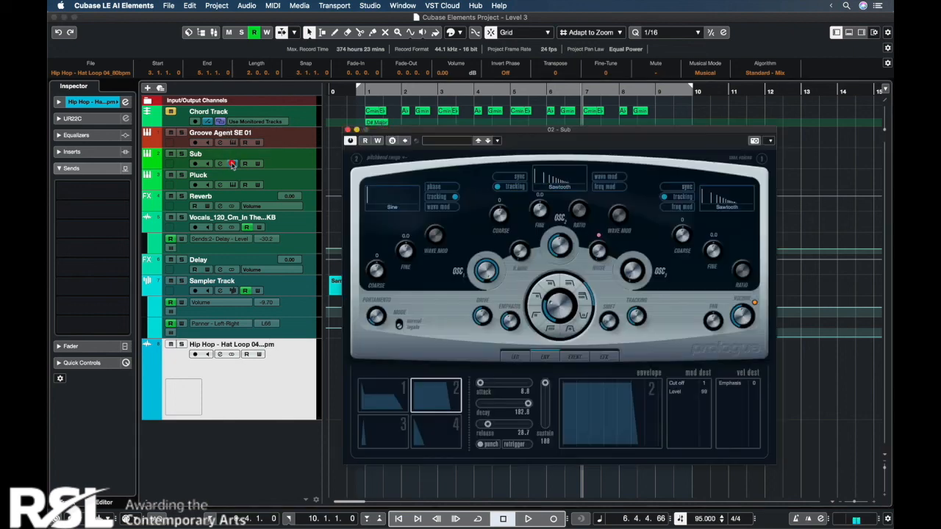
pyautogui.click(497, 140)
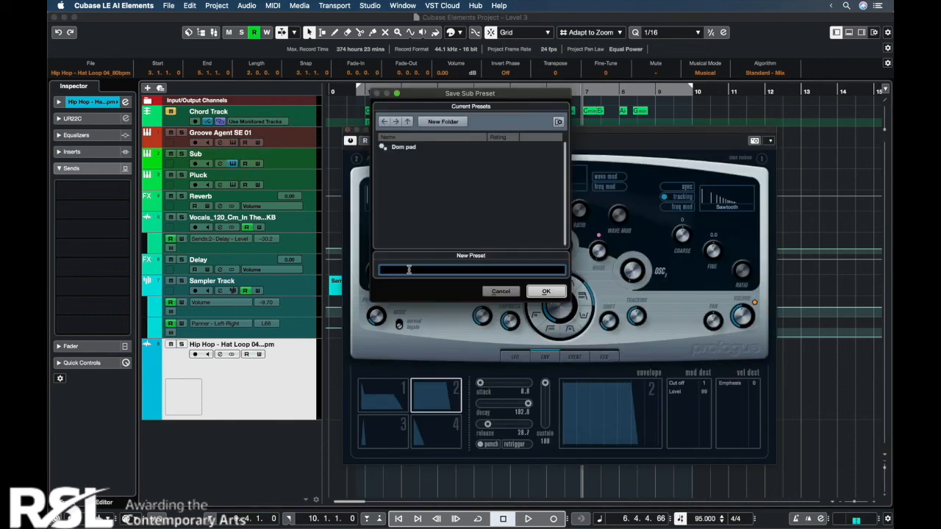
pyautogui.click(501, 292)
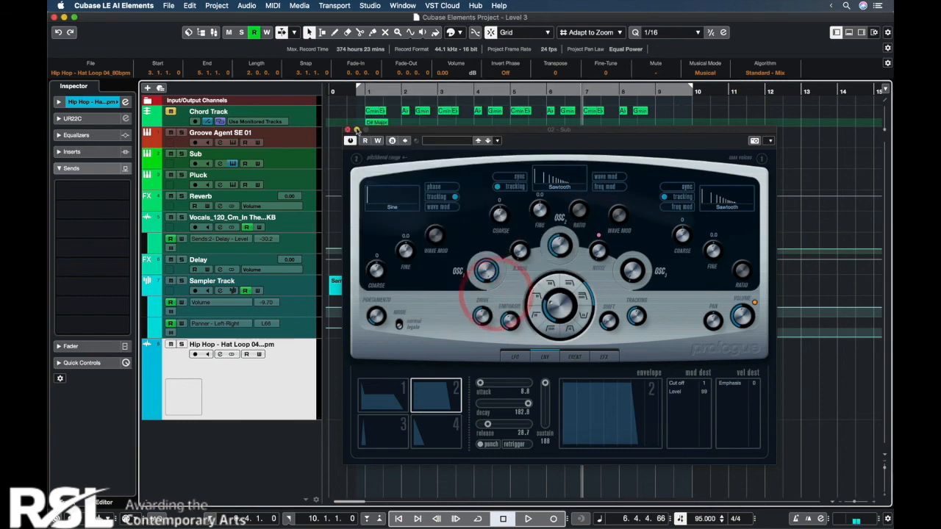
pyautogui.click(347, 129)
# Step: Open Groove Agent SE's preset saving dialog, cancel it without saving and close the instrument window
pyautogui.click(231, 142)
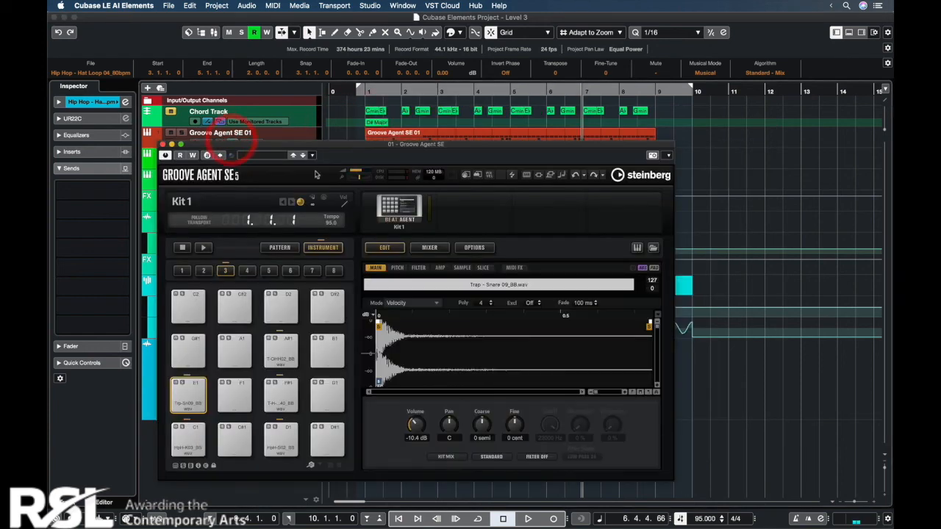
pyautogui.click(313, 155)
pyautogui.click(315, 155)
pyautogui.click(315, 155)
pyautogui.click(337, 174)
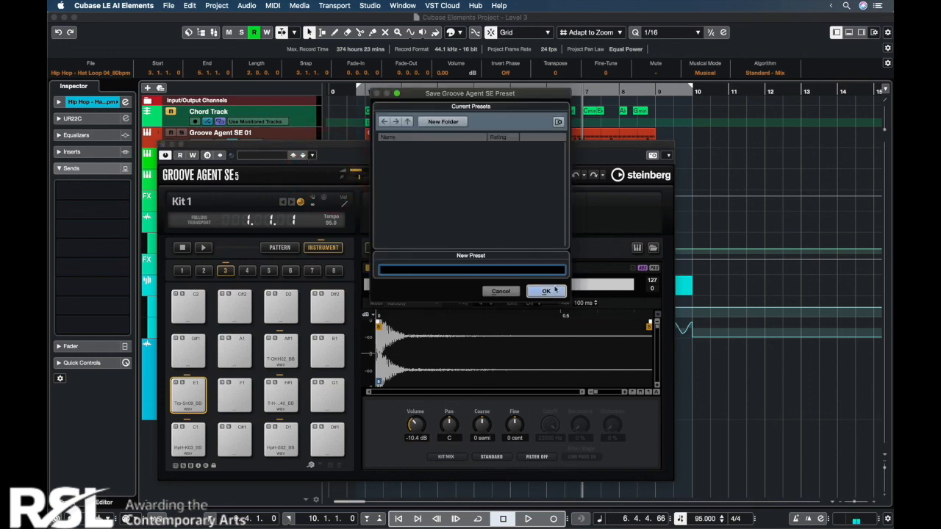
pyautogui.click(500, 291)
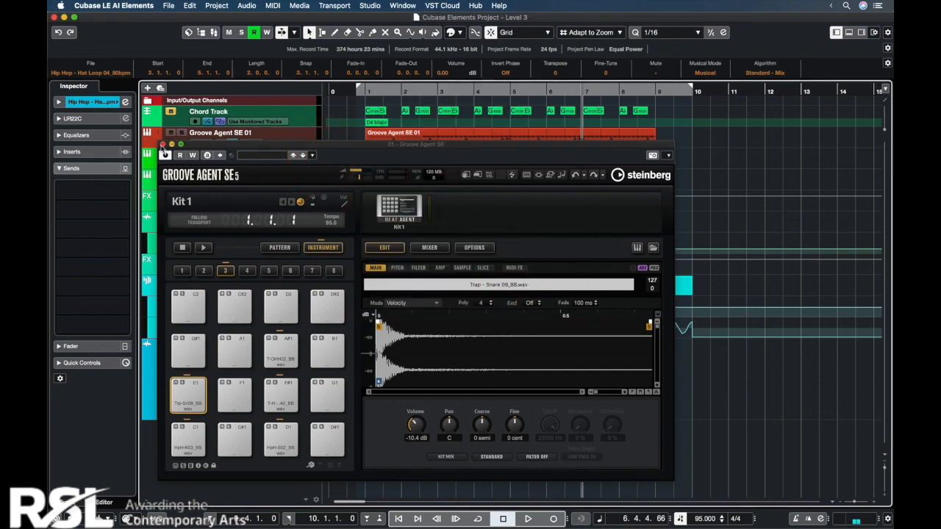
pyautogui.click(162, 144)
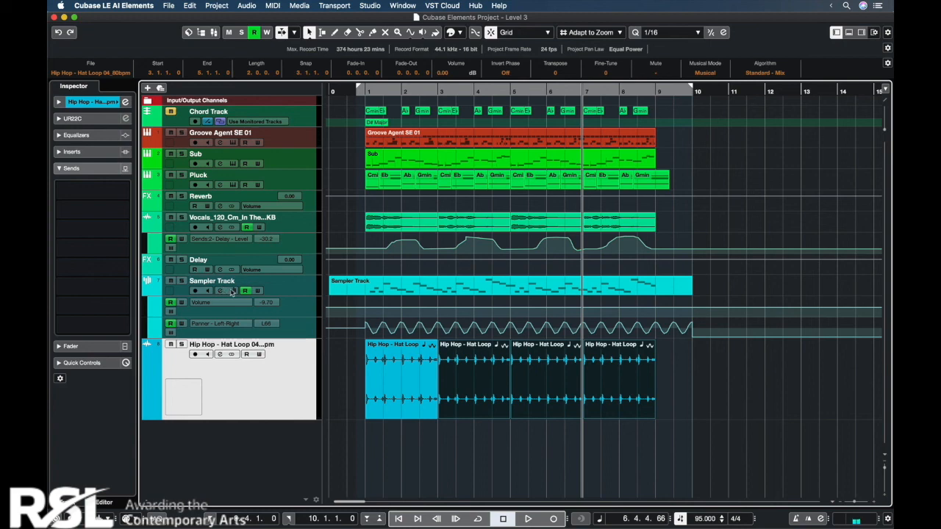
# Step: Look at the sampler track's options for saving and loading track presets, and close the sampler editor
pyautogui.click(230, 288)
pyautogui.click(312, 237)
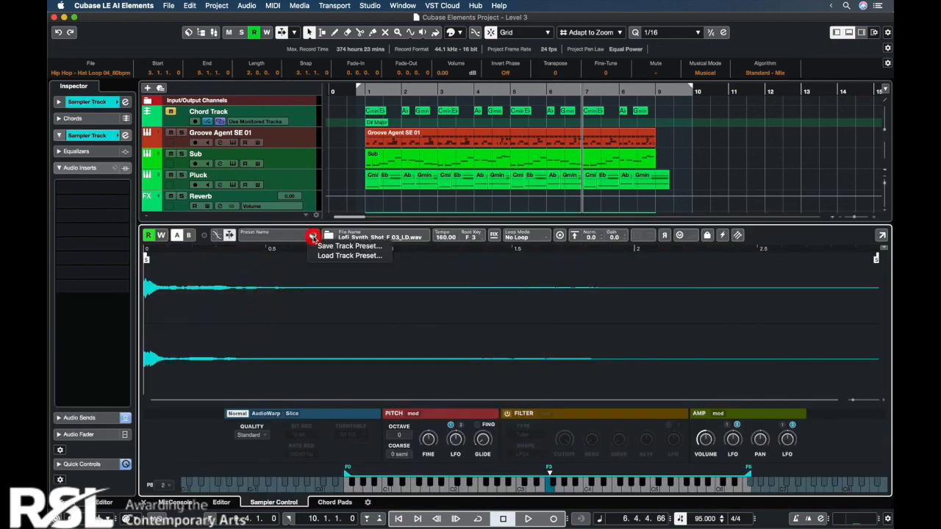
pyautogui.click(144, 503)
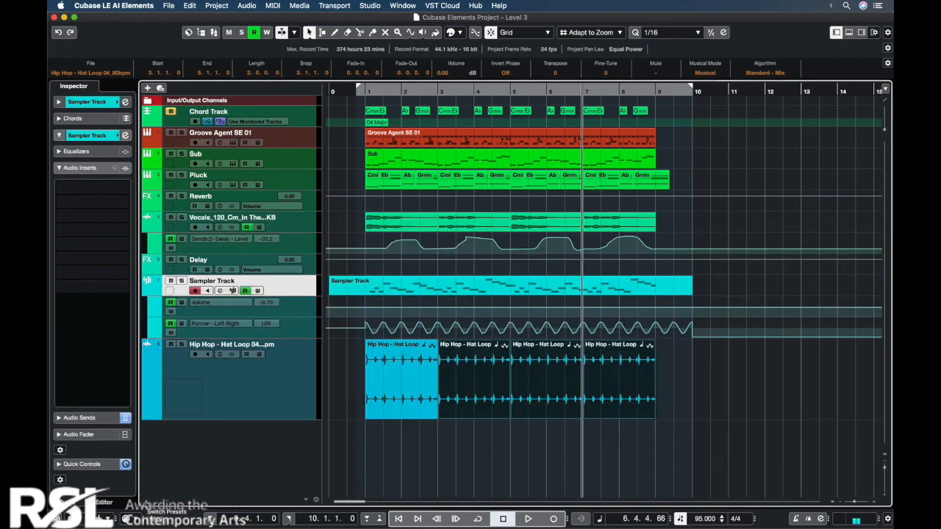